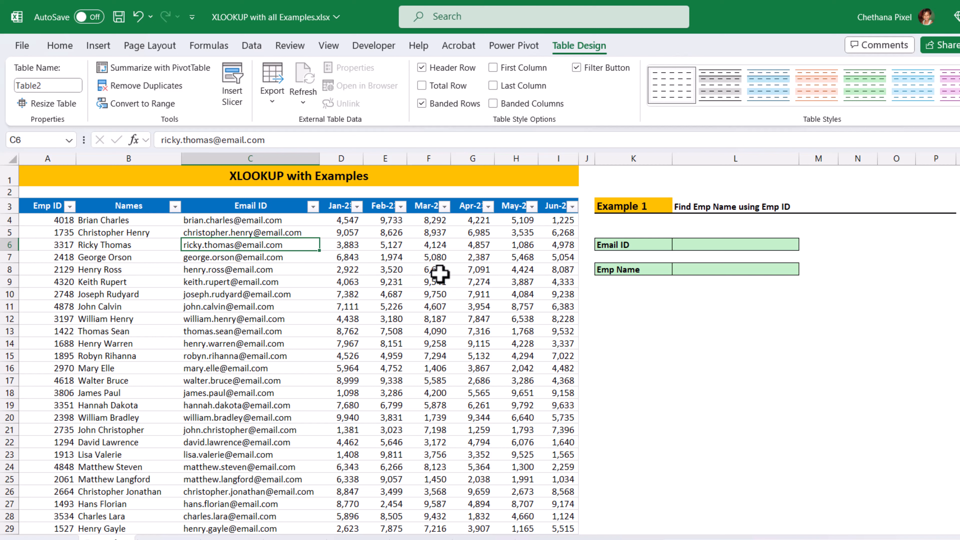
Step: Turn off the header filters of the employee table and rename the table as tblSales
key(alt+d)
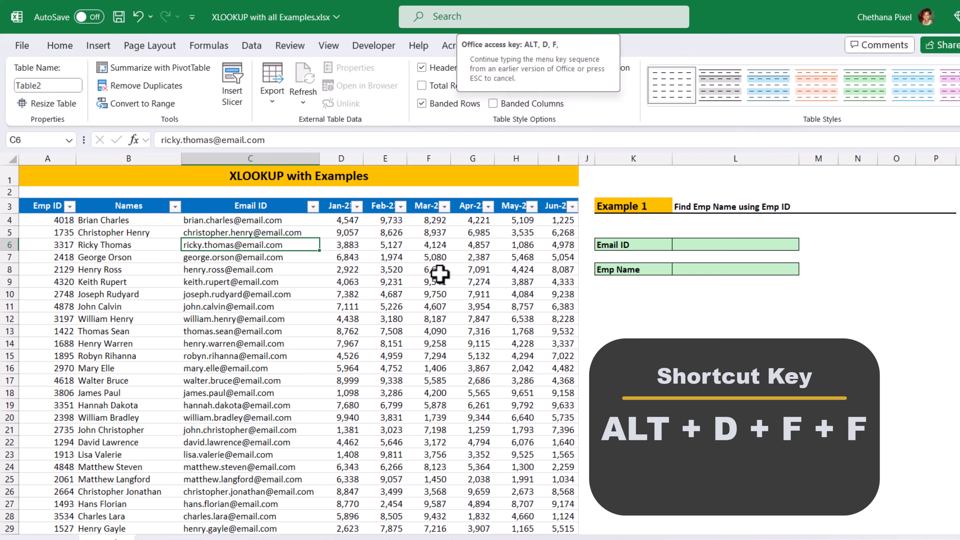
key(f)
click(52, 86)
text(tbl)
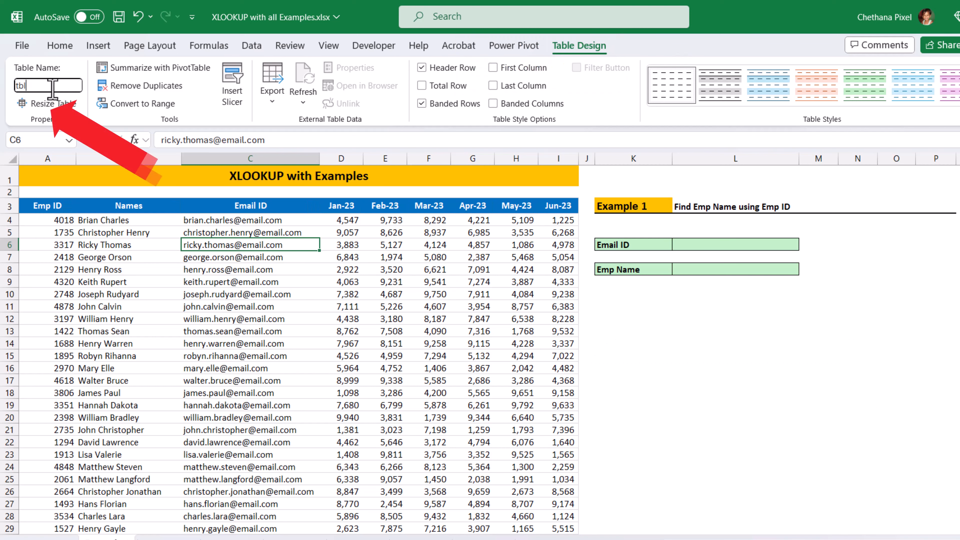
text(Sales)
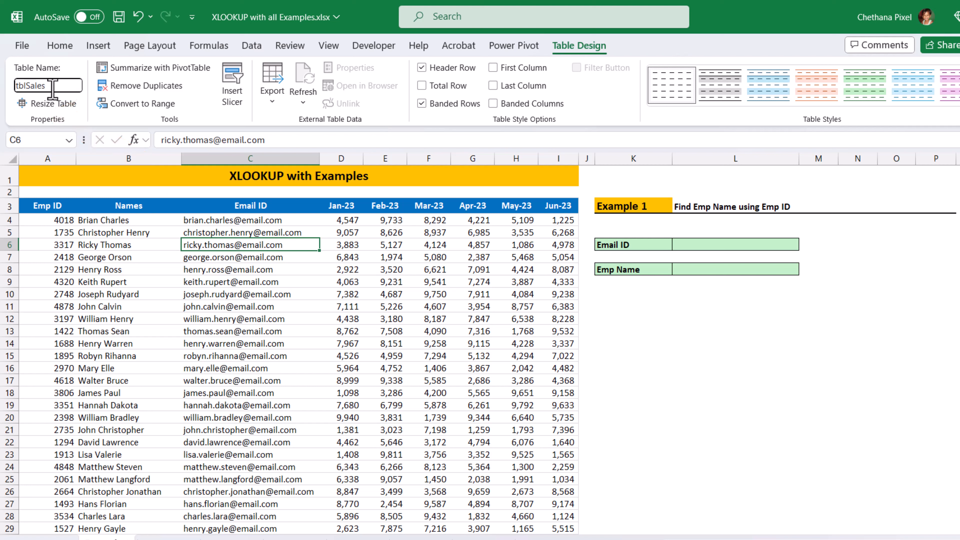
key(Return)
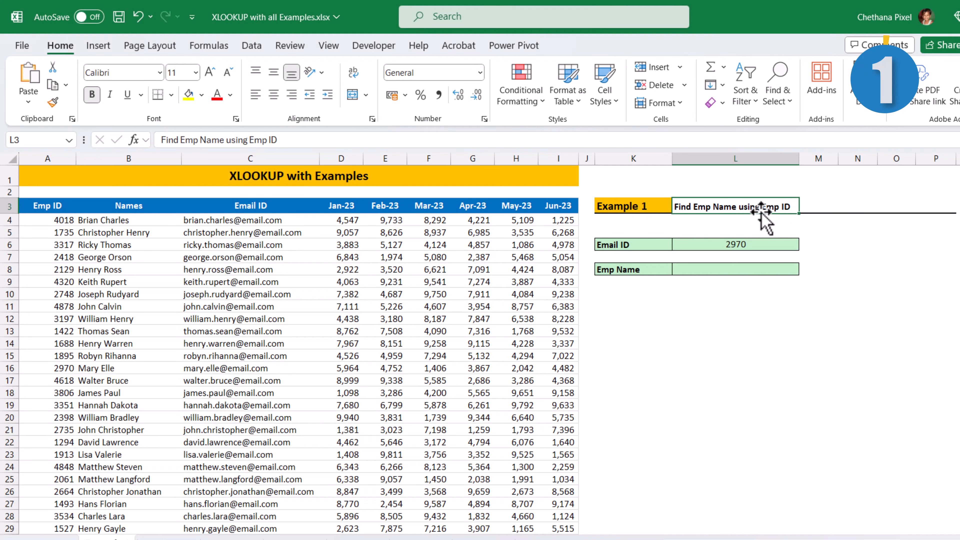
Step: Enter =XLOOKUP(L6,tblSales[Emp ID],tblSales[Names]) in the Emp Name cell L8 of Example 1
click(739, 270)
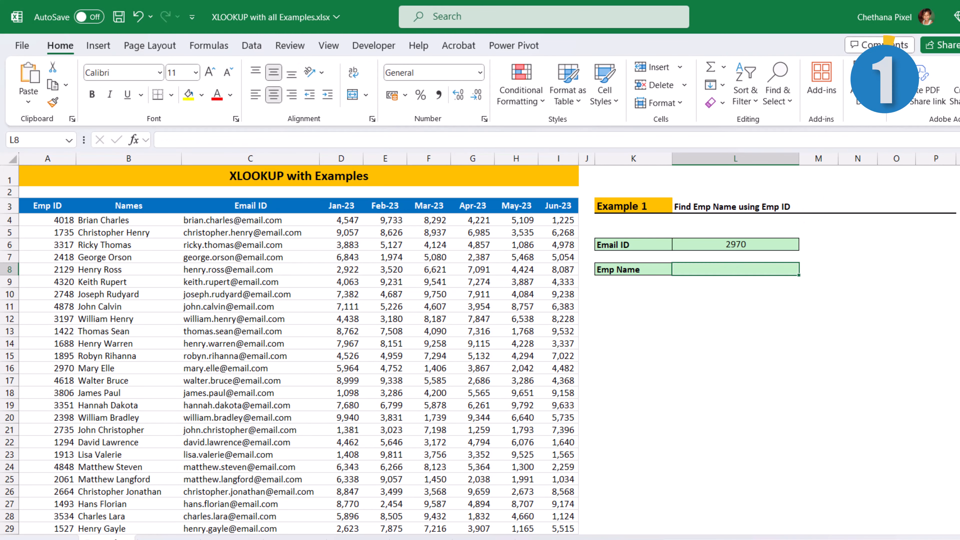
text(=xlookup()
key(Up)
key(Up)
key(Up)
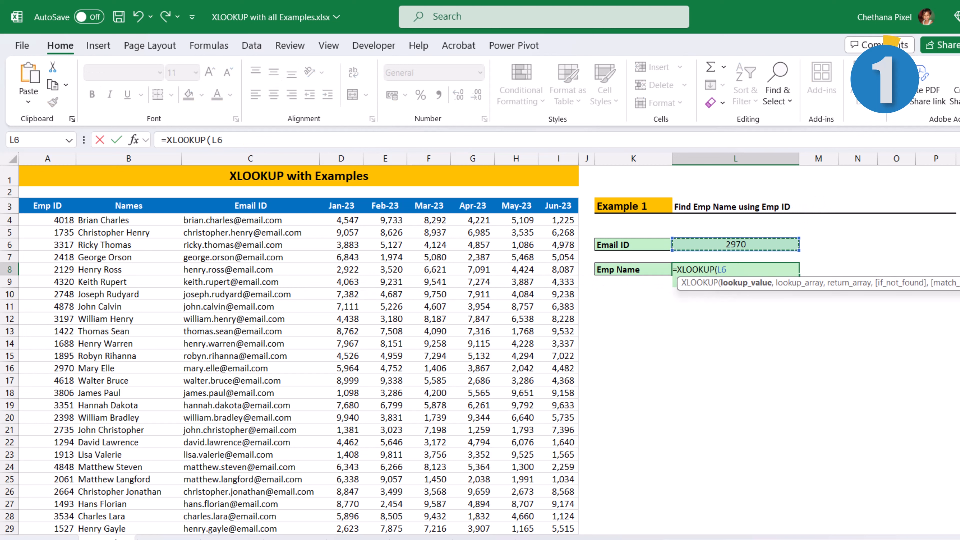
key(Down)
text(,)
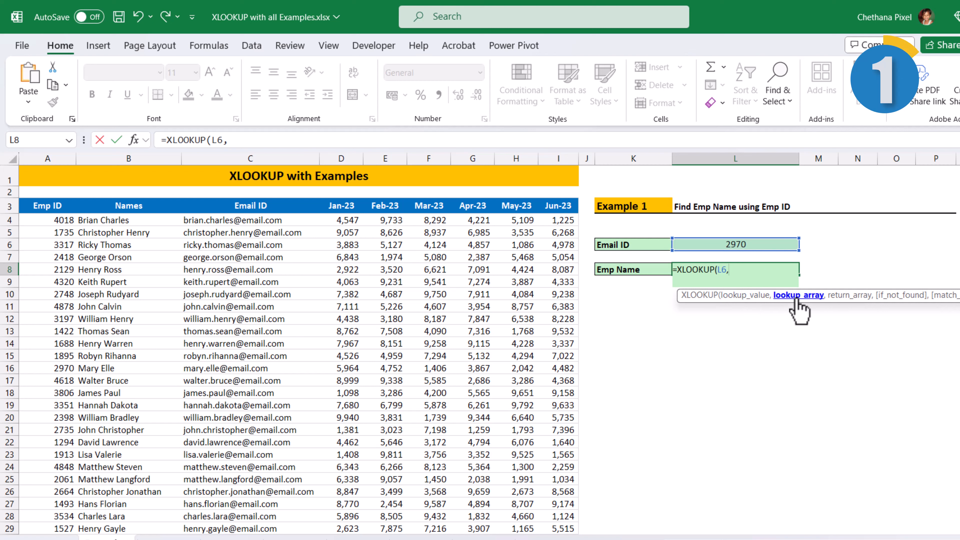
click(52, 194)
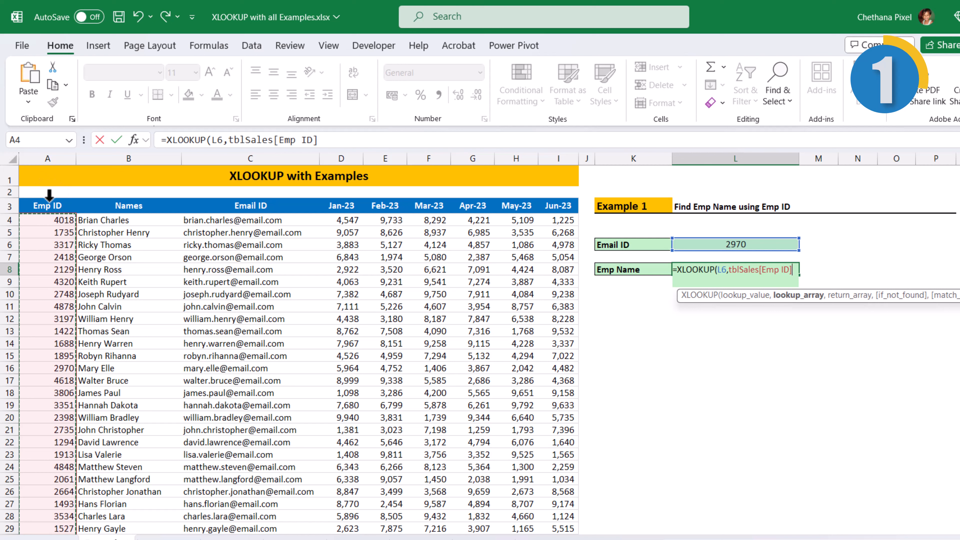
text(,)
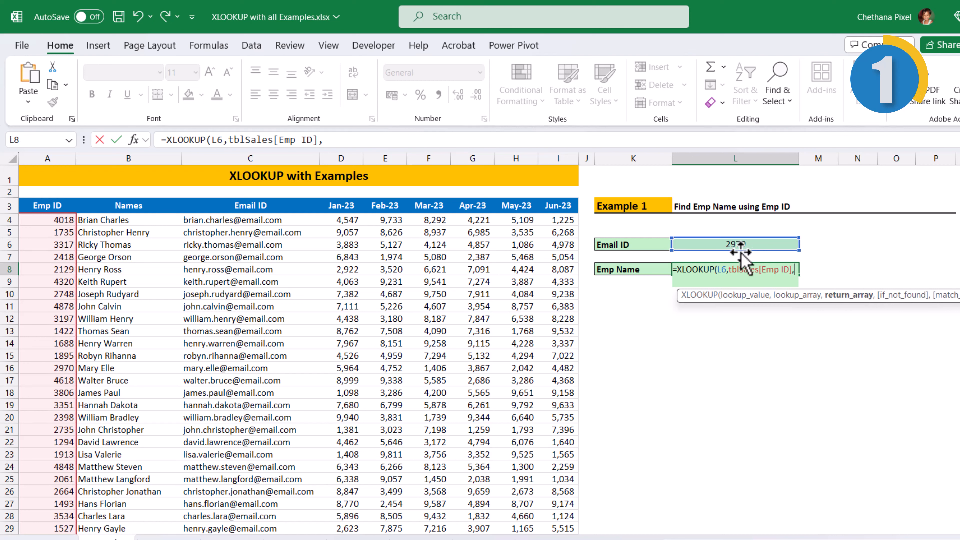
click(128, 194)
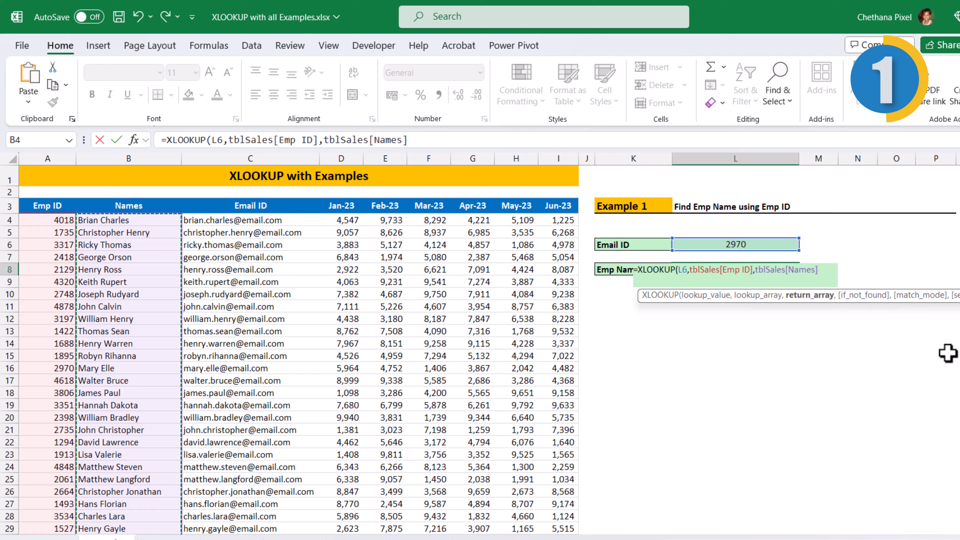
text())
key(Return)
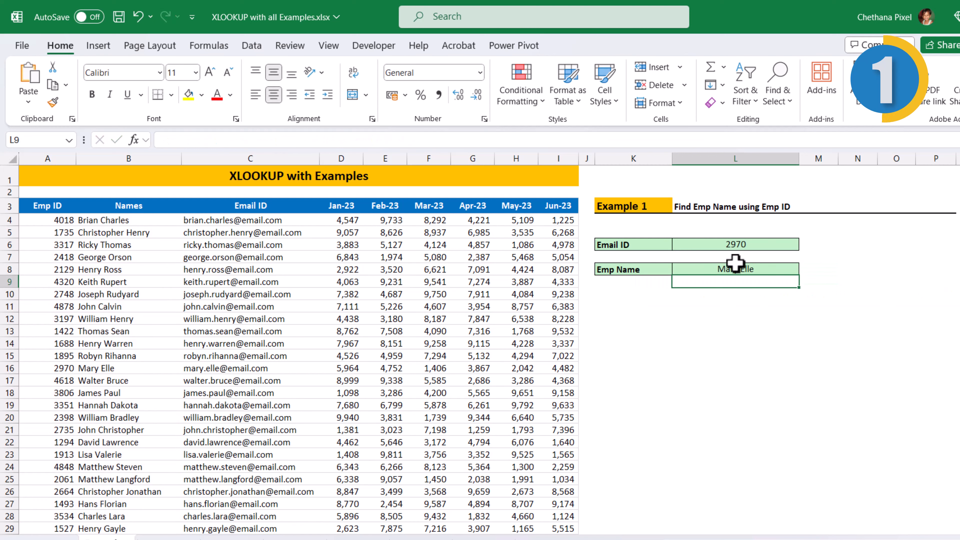
Step: Enter the comparison formula =VLOOKUP(L6,tblSales[[Emp ID]:[Names]],2,0) in cell L10 of Example 1
click(771, 269)
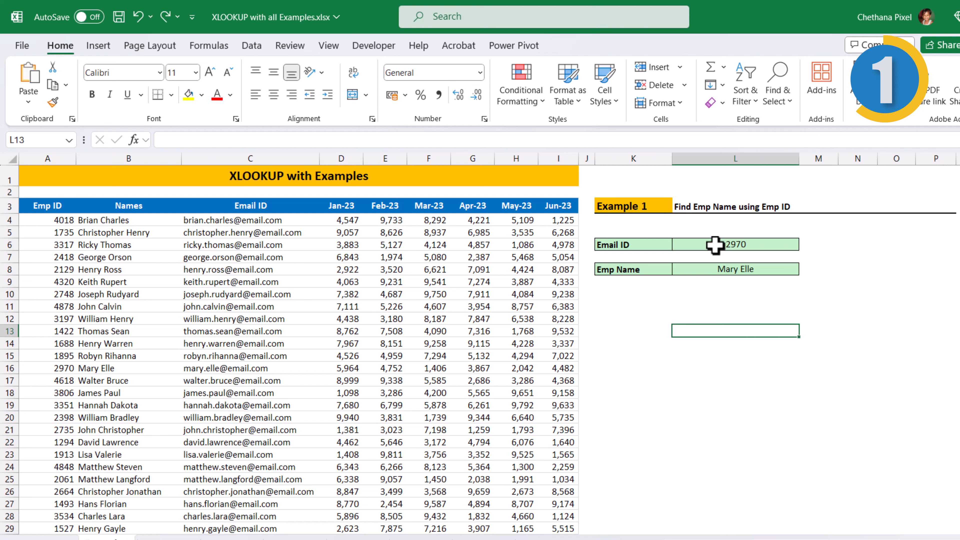
click(718, 303)
click(757, 293)
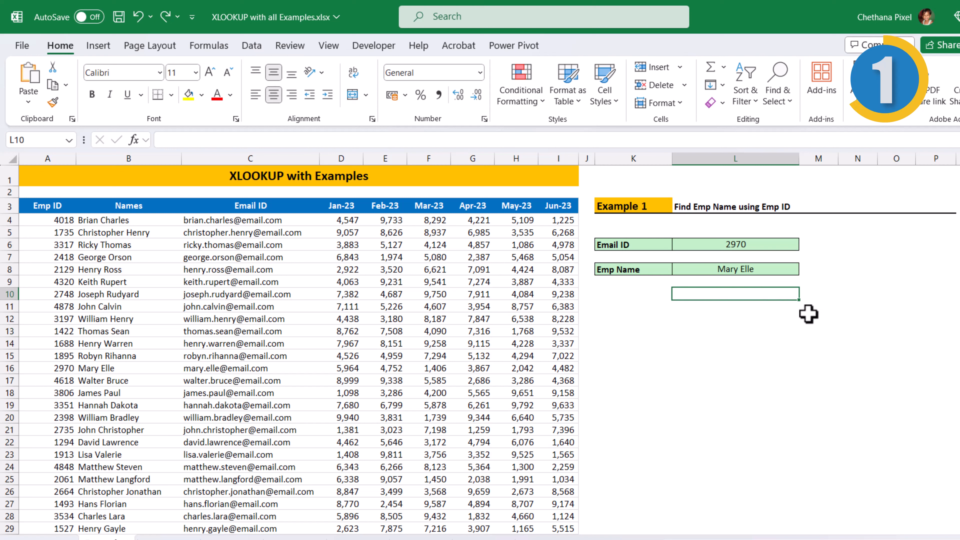
text(=VLOOKUP()
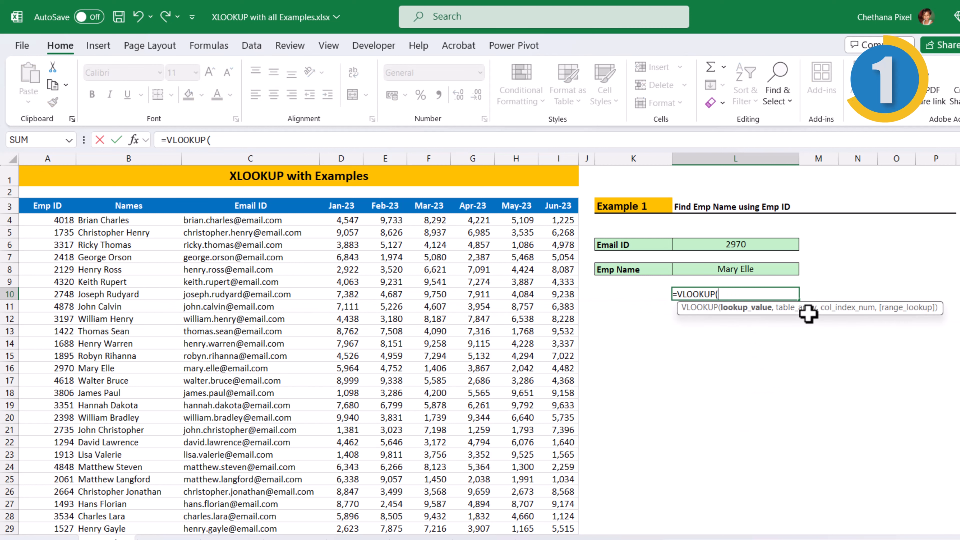
click(733, 247)
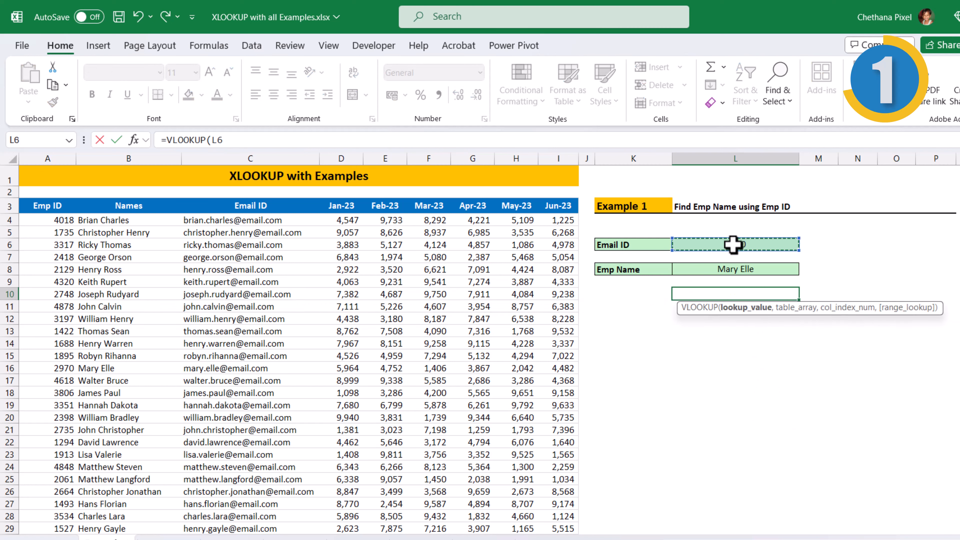
text(,)
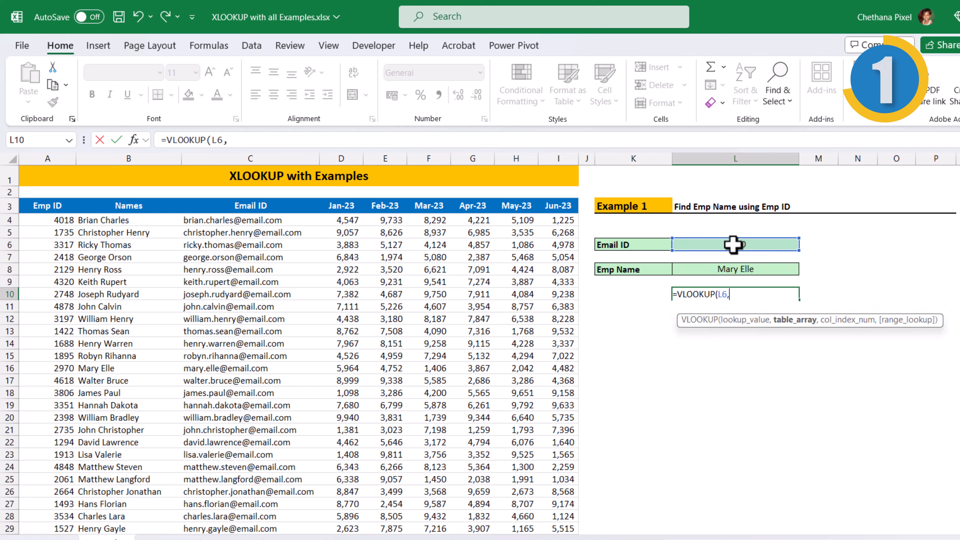
click(58, 196)
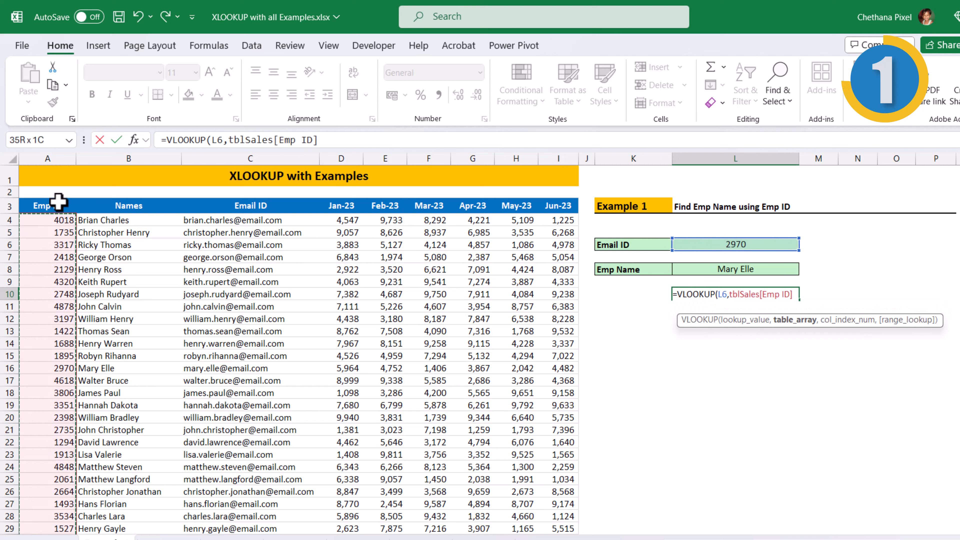
drag(67, 203, 83, 202)
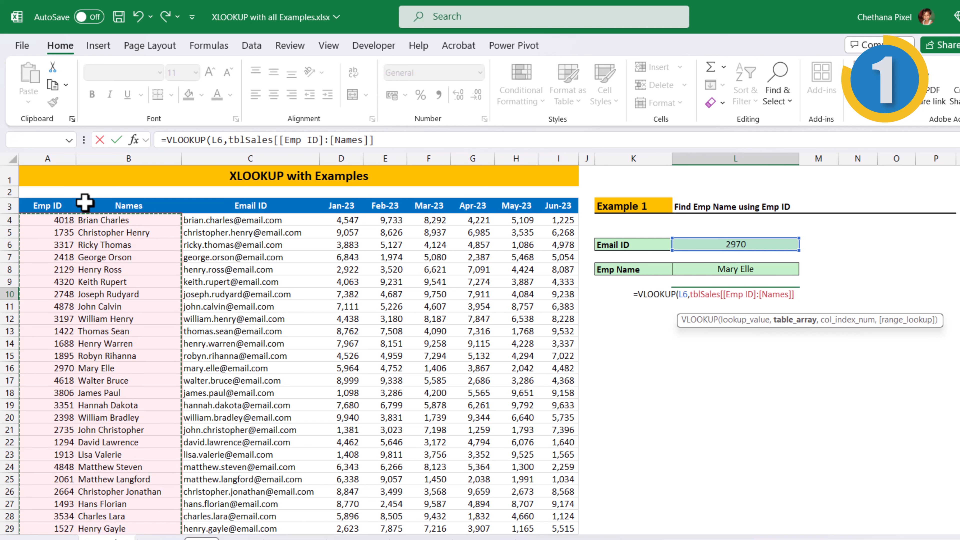
text(,2)
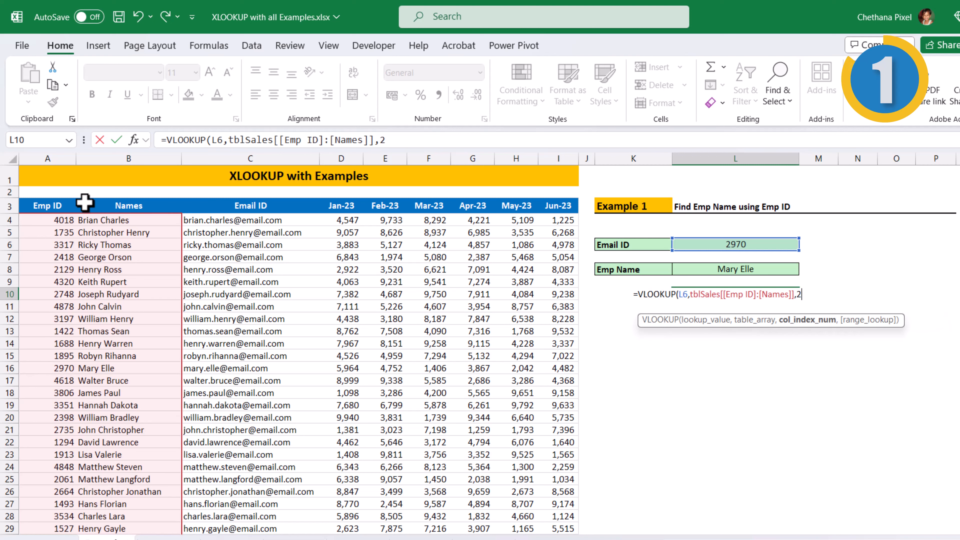
text(,)
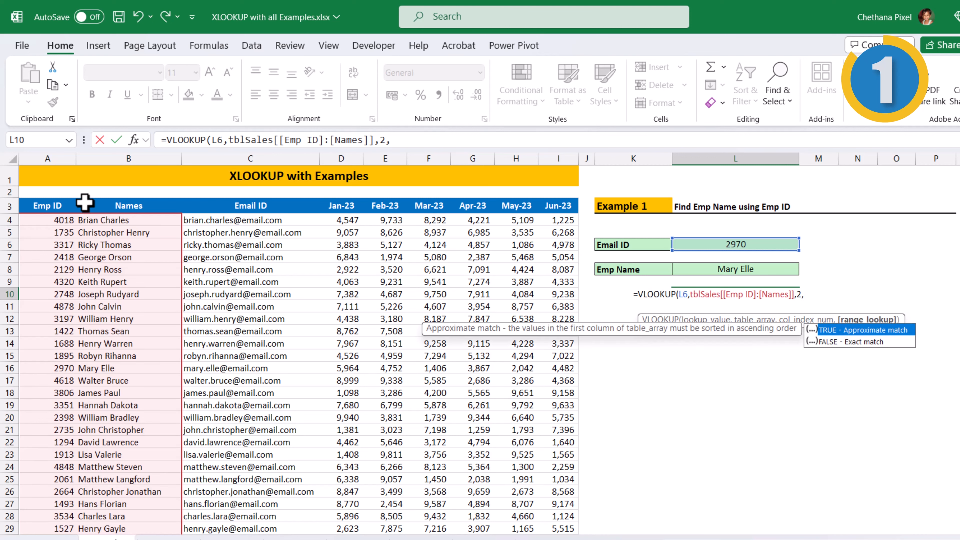
text(0))
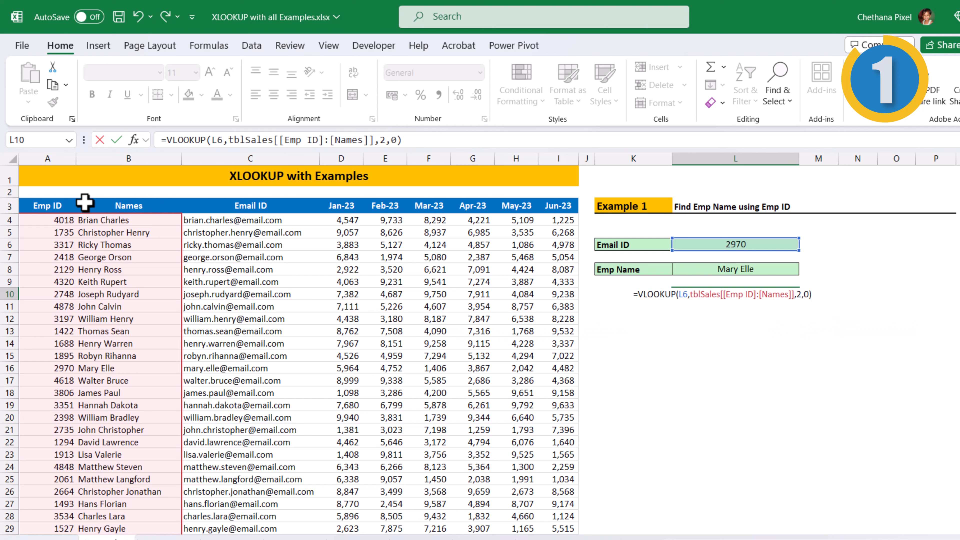
key(Return)
click(755, 293)
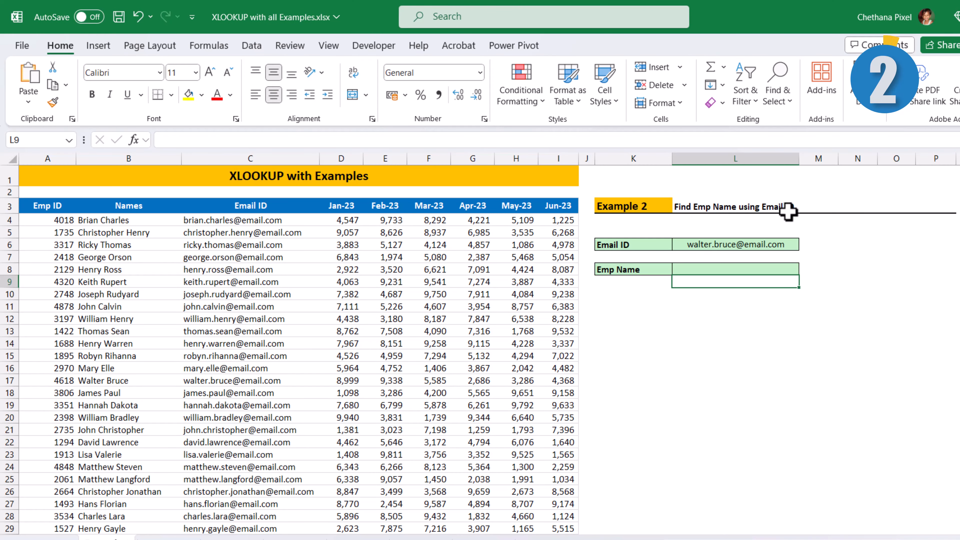
drag(247, 204, 253, 363)
drag(128, 204, 128, 273)
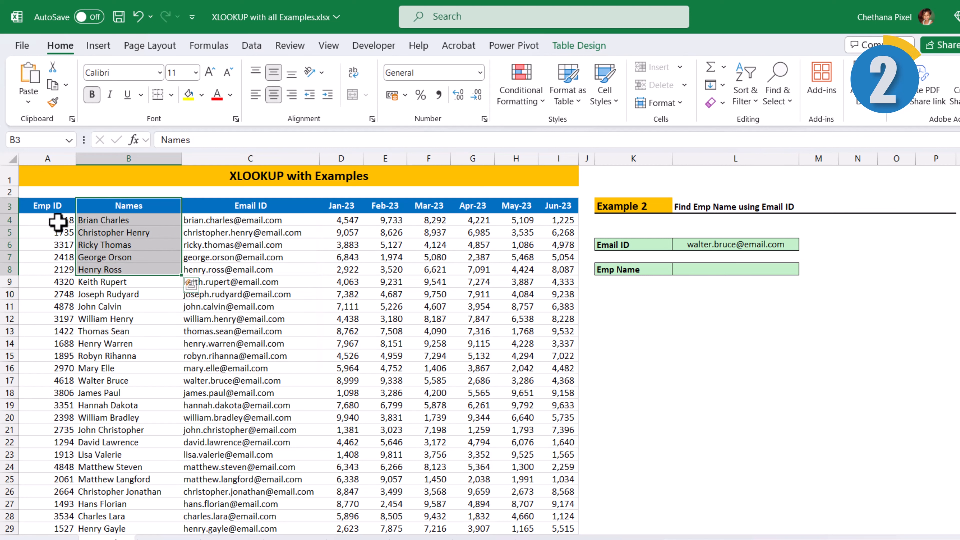
click(51, 206)
drag(52, 206, 48, 255)
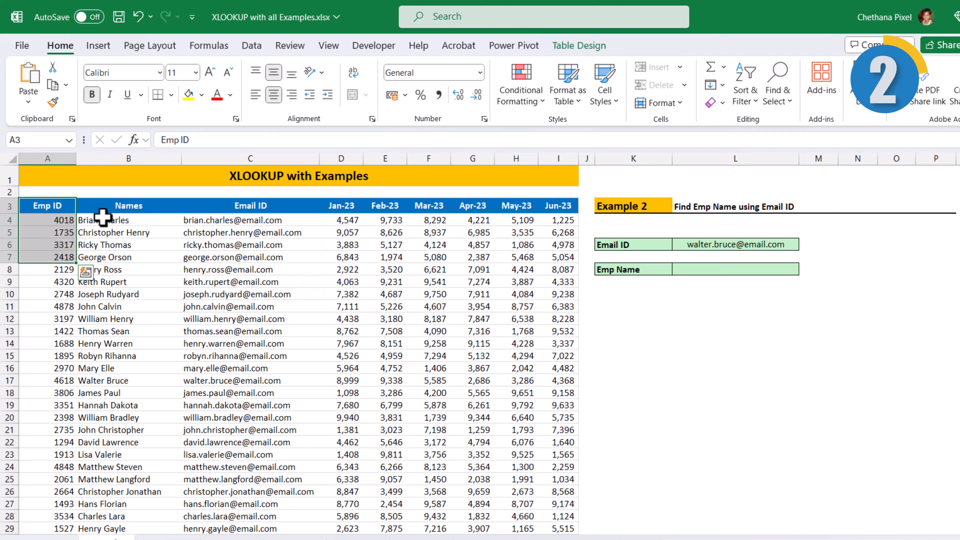
drag(119, 208, 110, 260)
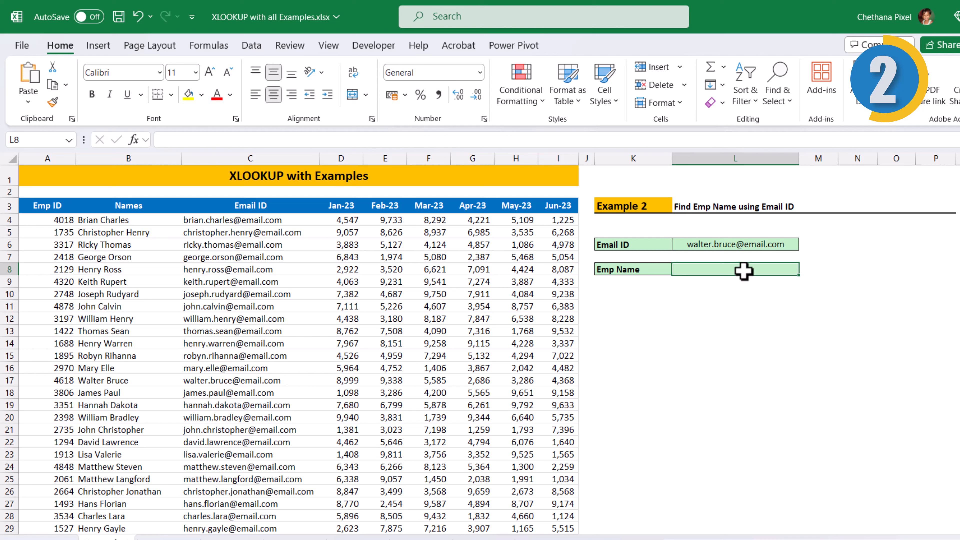
Step: Enter =XLOOKUP(L6,tblSales[Email ID],tblSales[Names]) in the Emp Name cell L8 of Example 2
text(=XL)
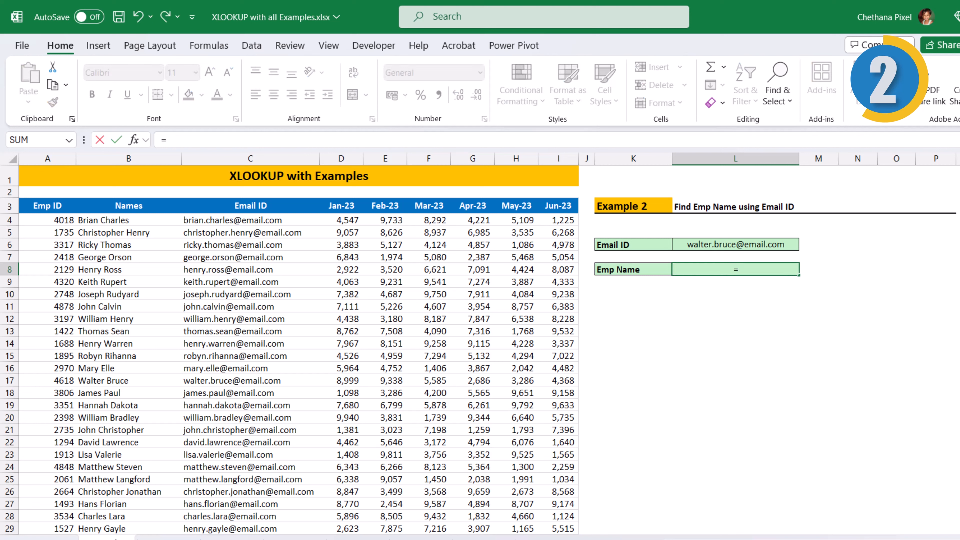
key(Tab)
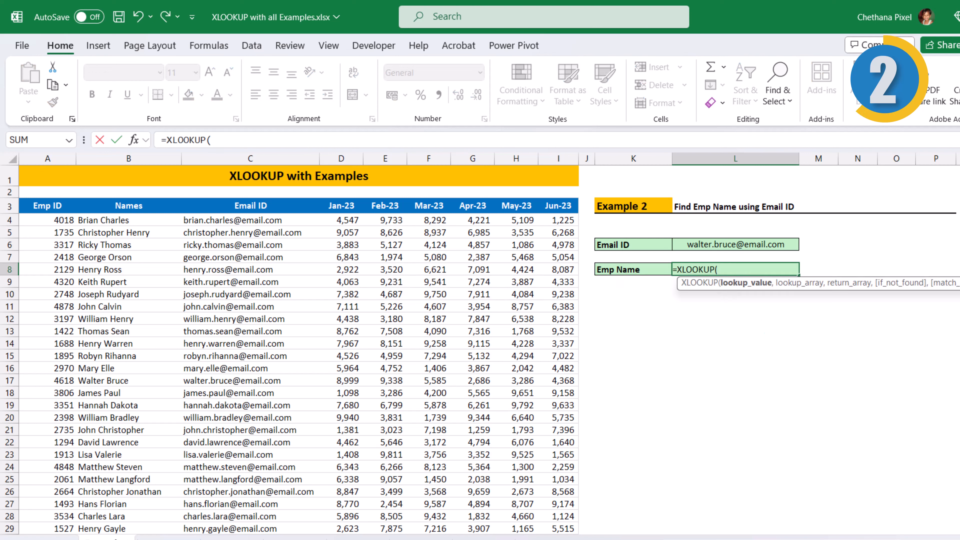
key(Up)
key(Up)
text(,)
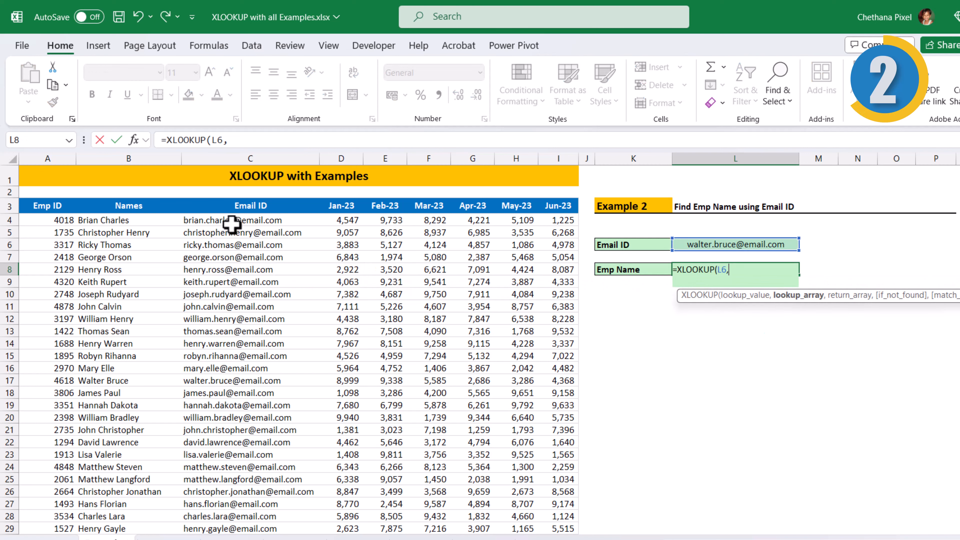
click(245, 196)
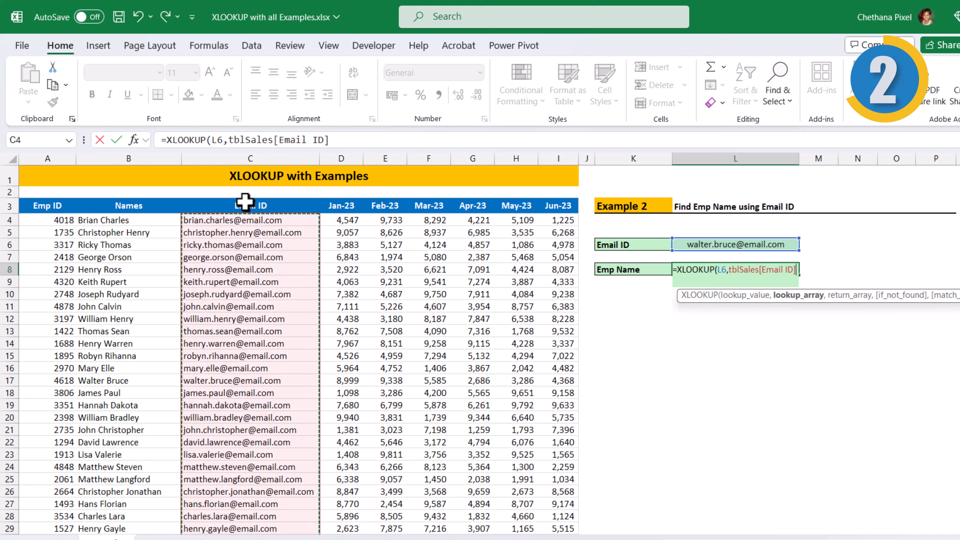
text(,)
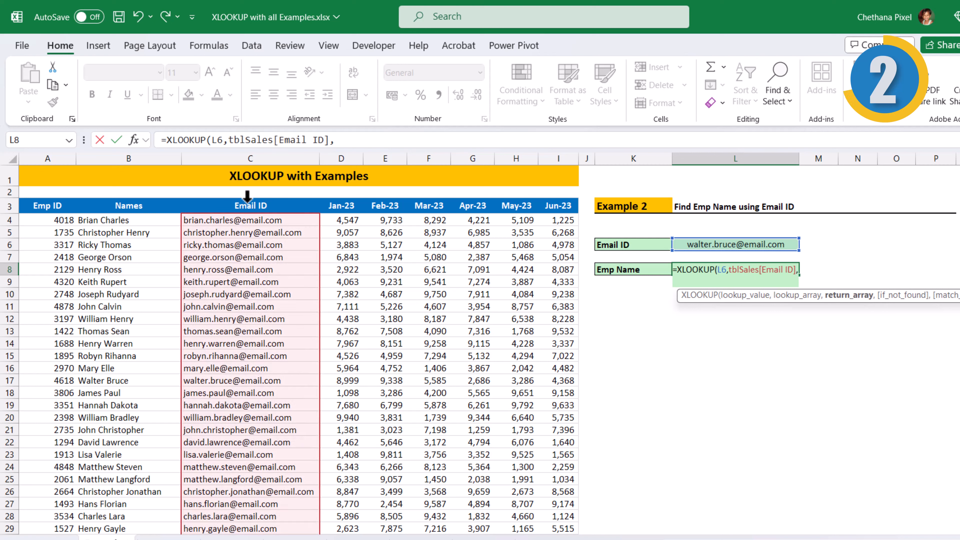
click(152, 194)
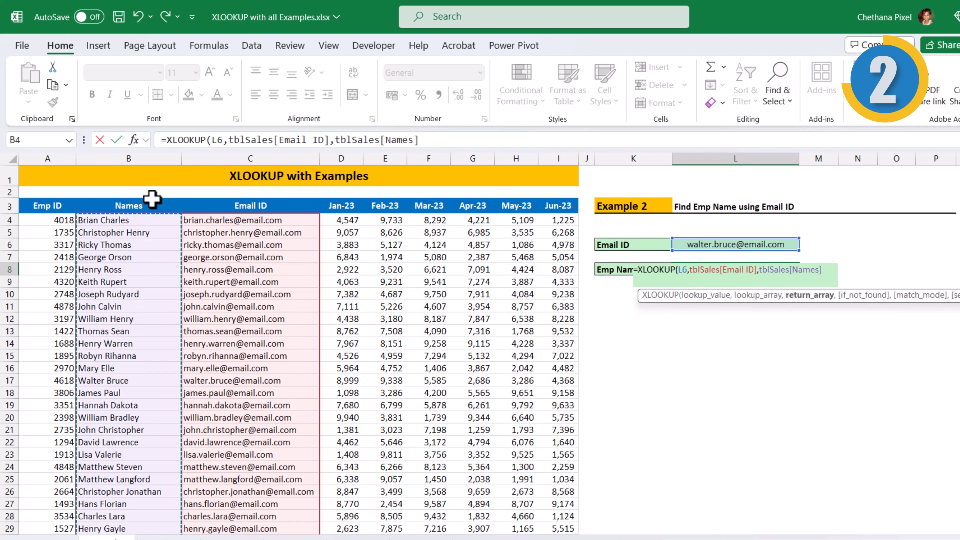
text())
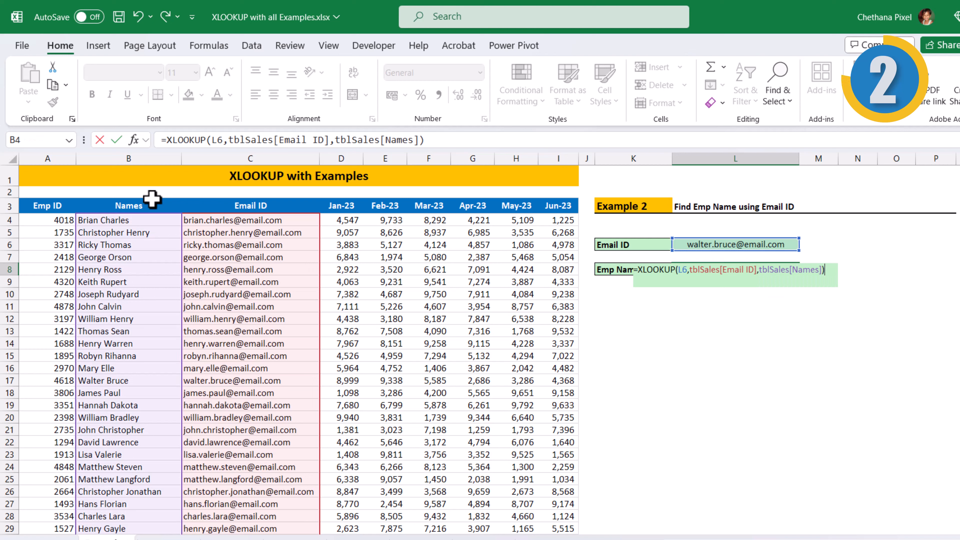
key(Return)
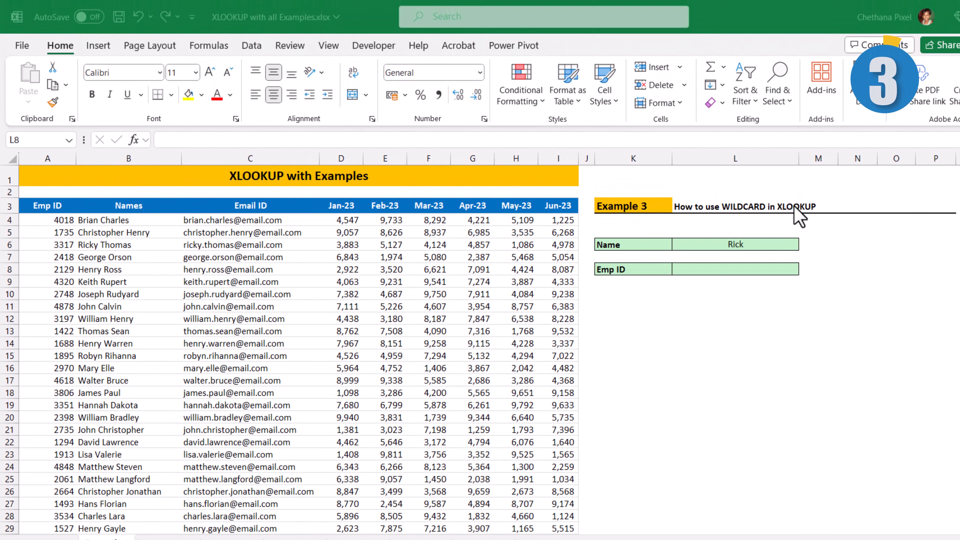
Step: Enter =XLOOKUP(L6&"*",tblSales[Names],tblSales[Emp ID],,2) in the Emp ID cell L8 of Example 3, using wildcard character match
click(727, 249)
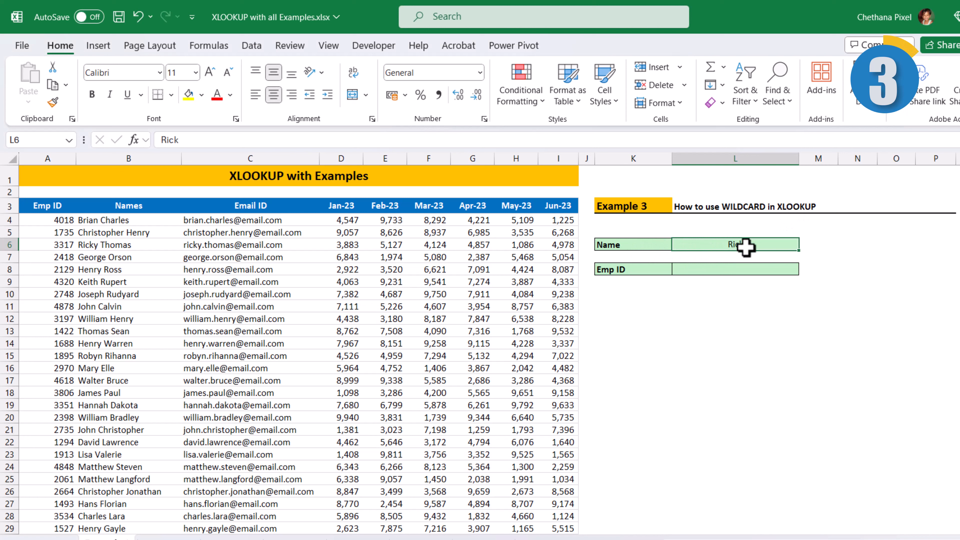
click(726, 269)
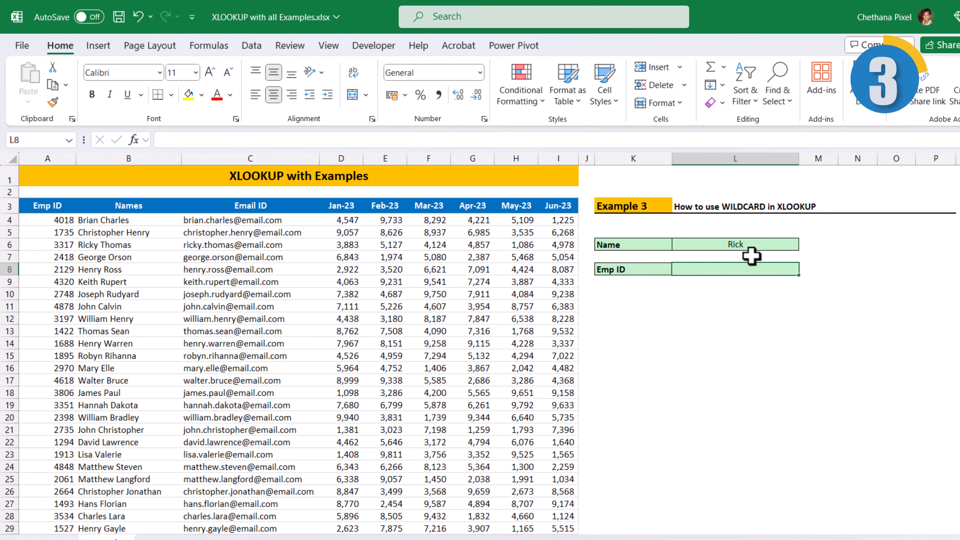
text(=xlo)
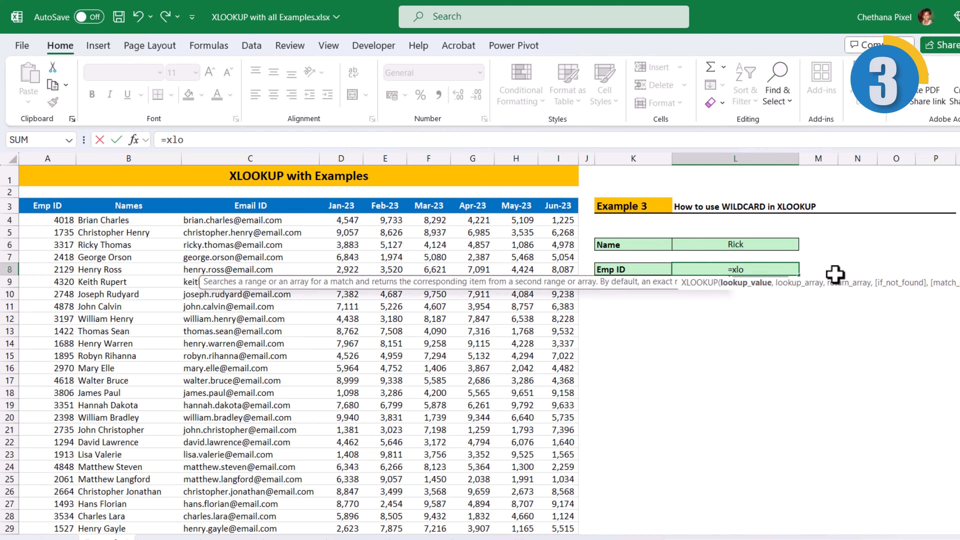
key(Tab)
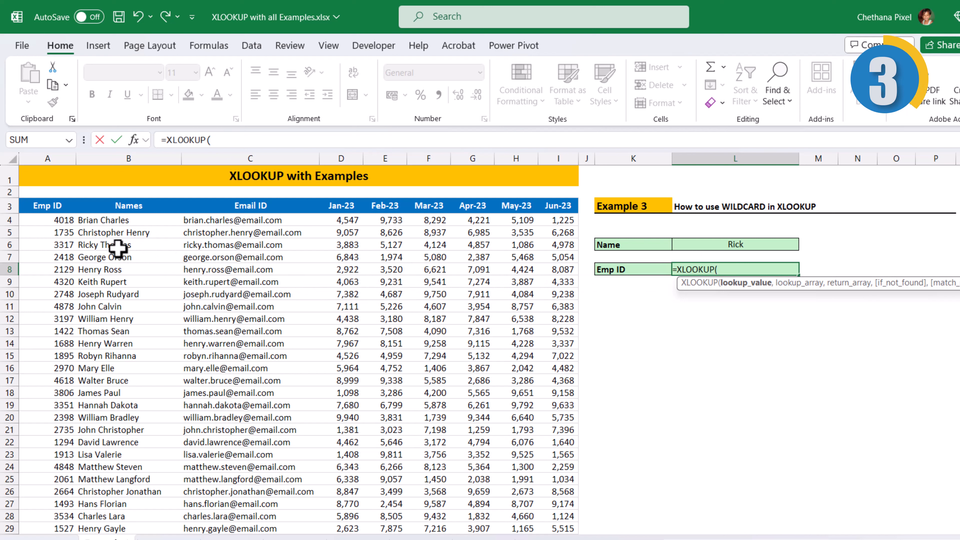
click(731, 245)
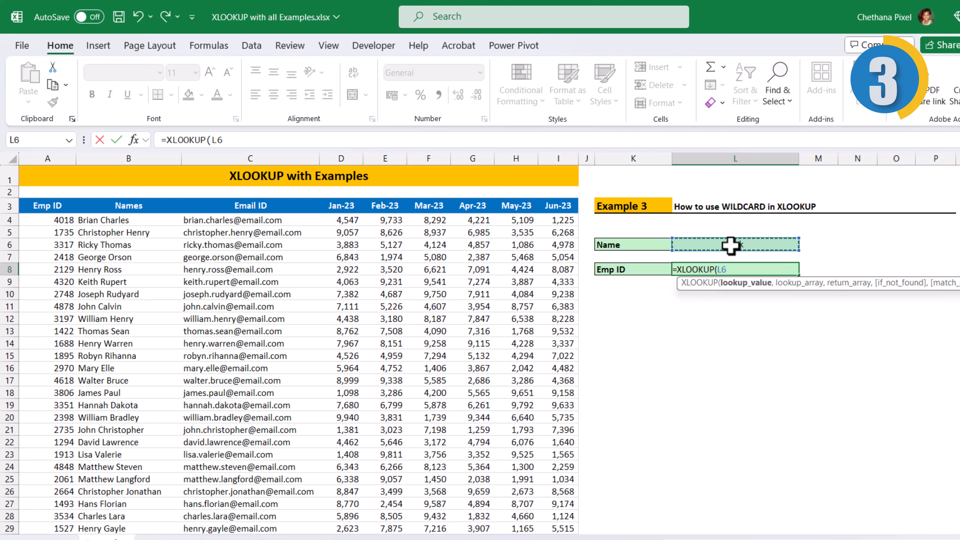
text(&"*)
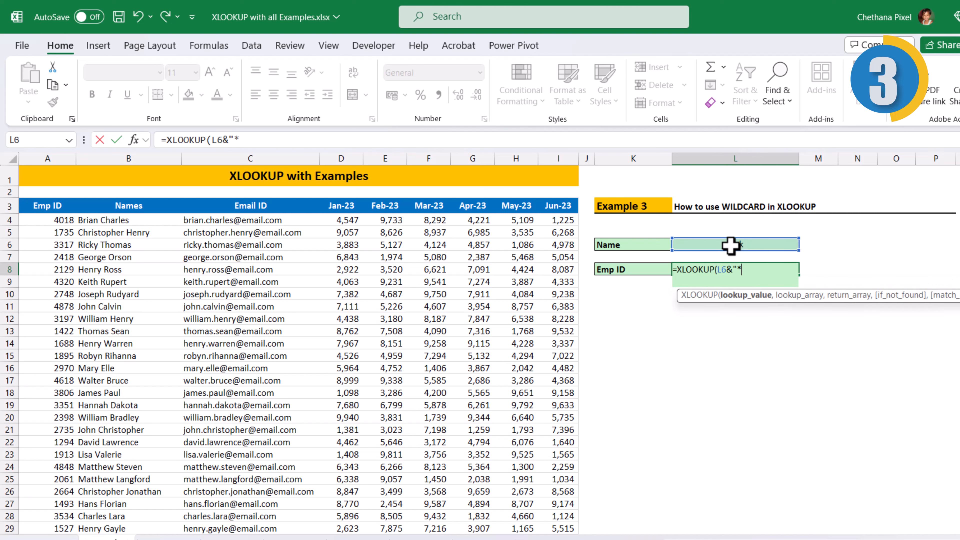
text(",)
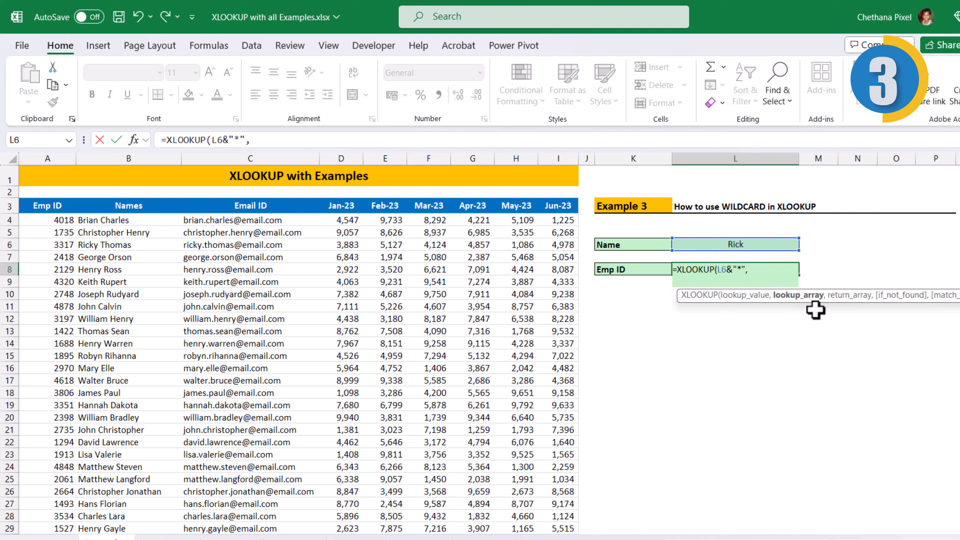
click(138, 199)
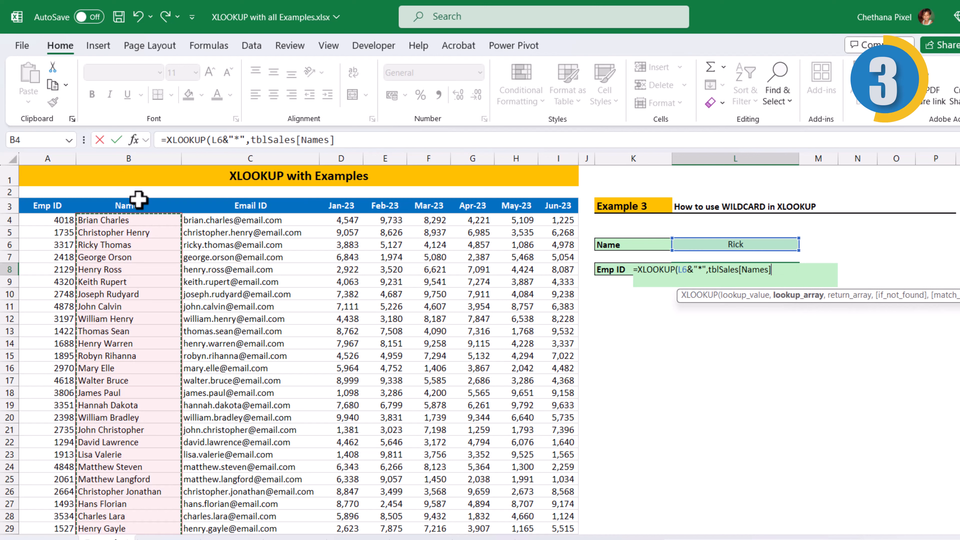
text(,)
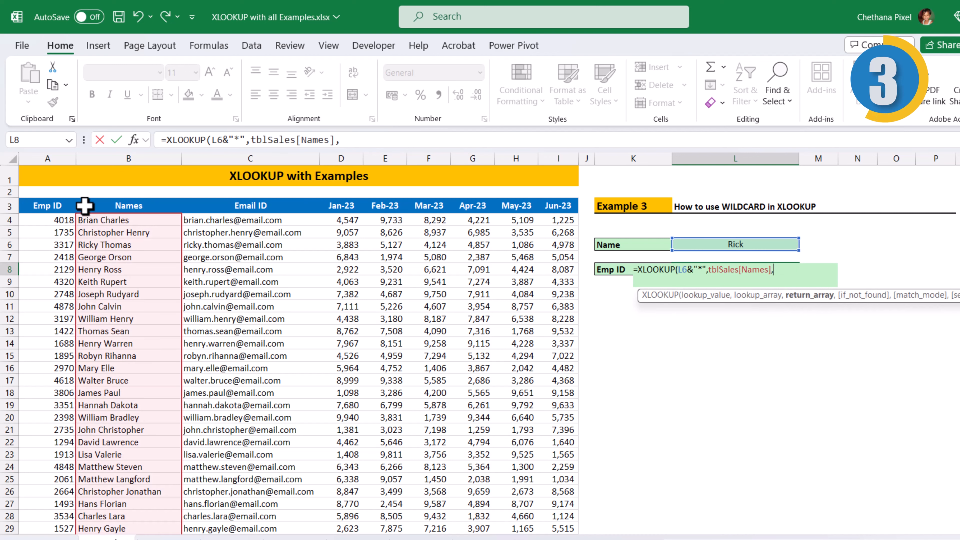
click(56, 197)
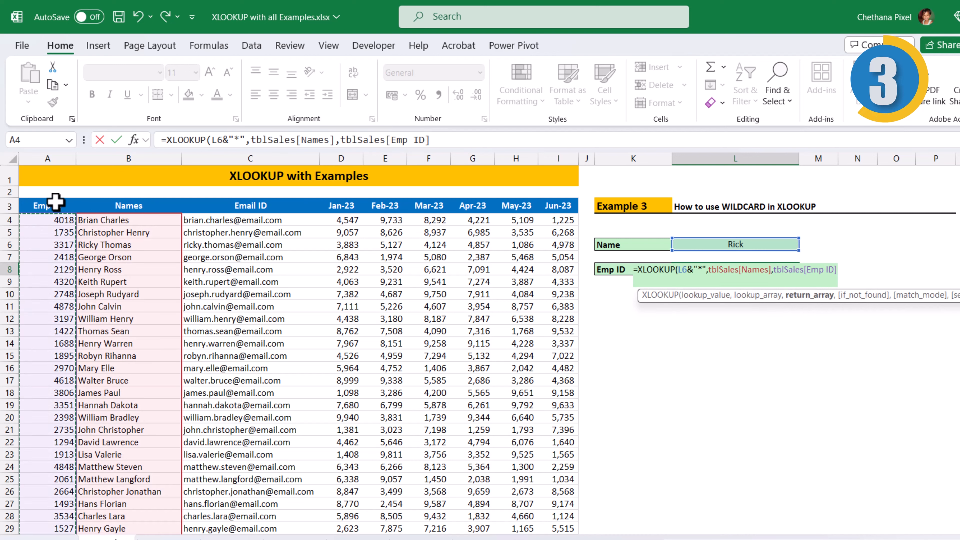
text(,)
text(,)
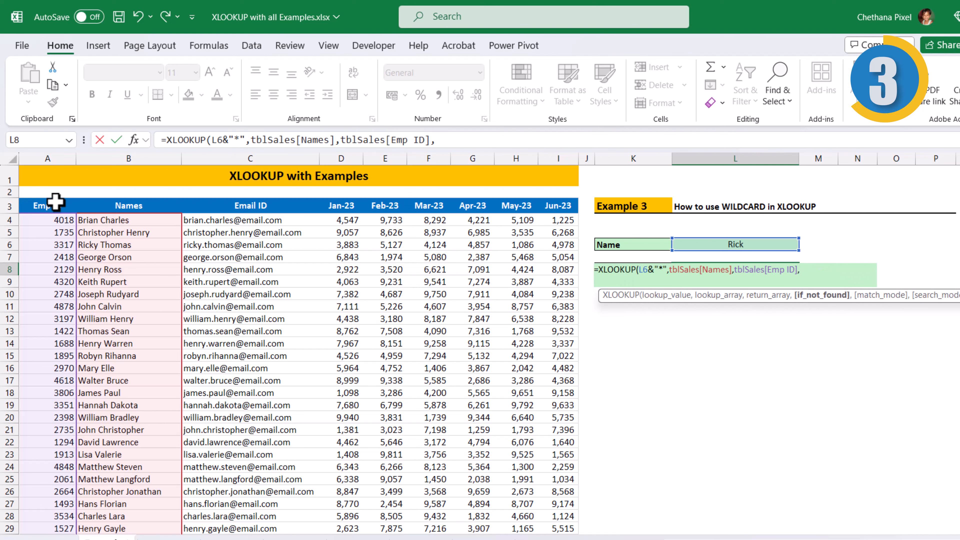
text(,)
click(851, 341)
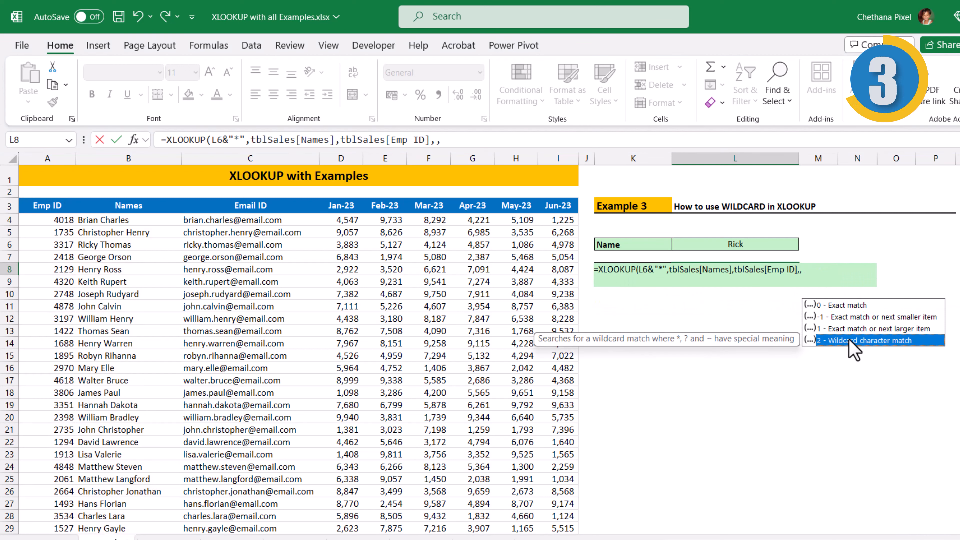
double_click(850, 341)
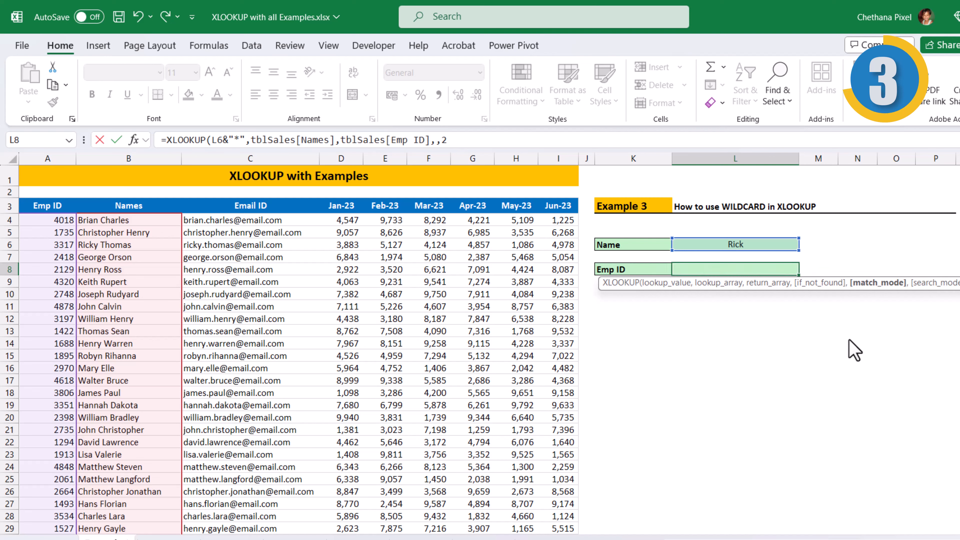
text())
key(Return)
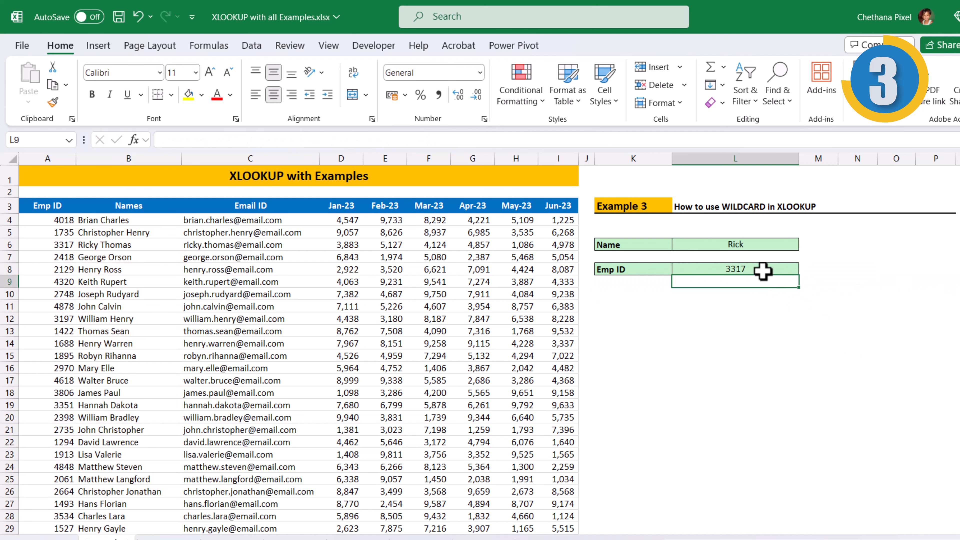
click(754, 246)
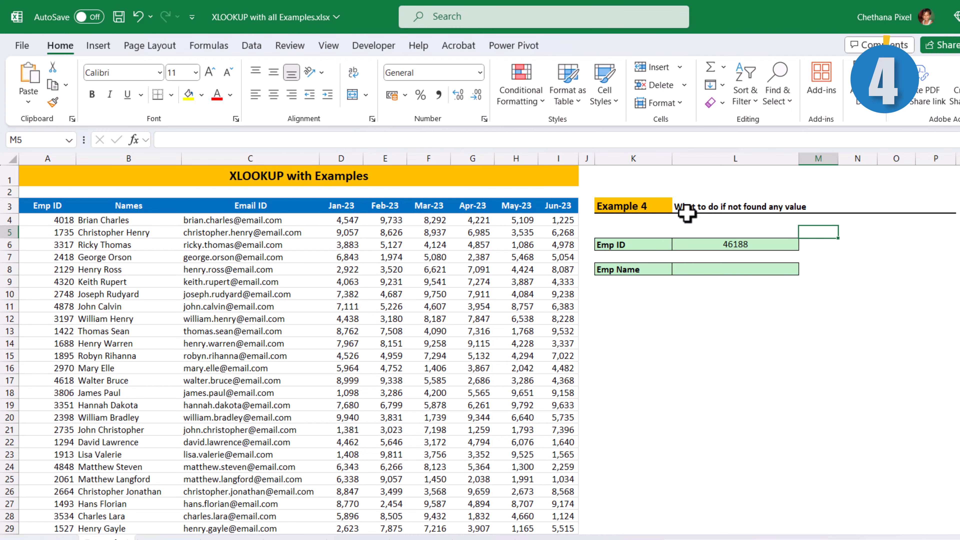
Step: Enter =XLOOKUP(L6,tblSales[Emp ID],tblSales[Names]) in the Emp Name cell L8 of Example 4
click(727, 245)
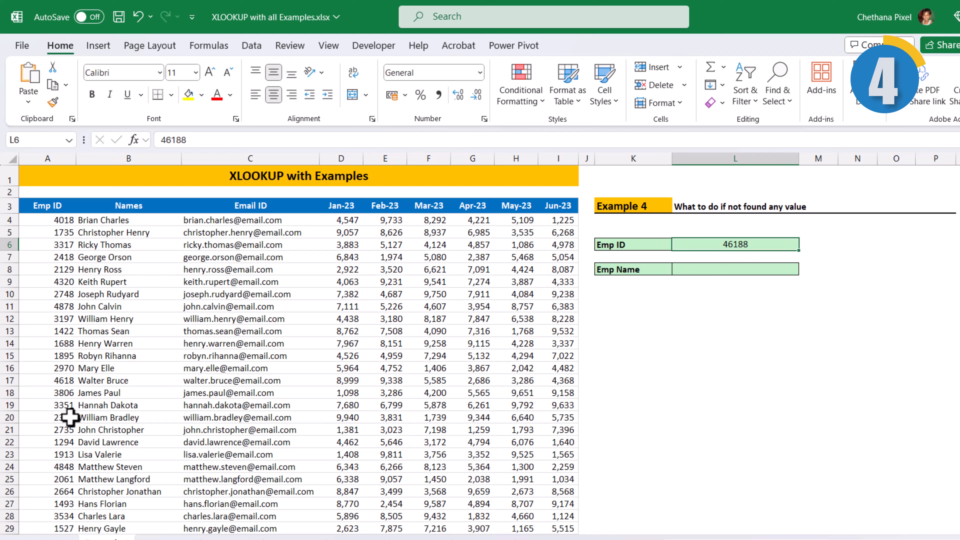
click(700, 271)
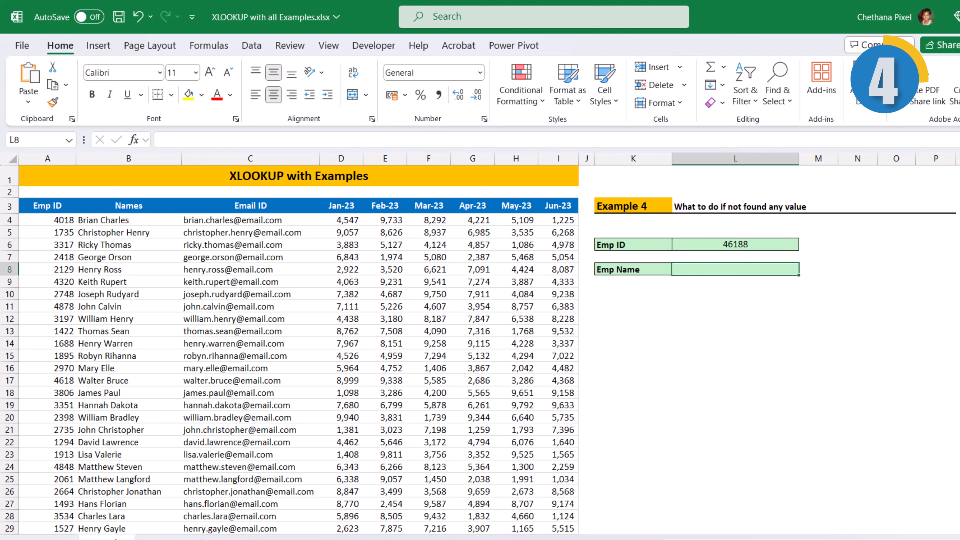
text(=)
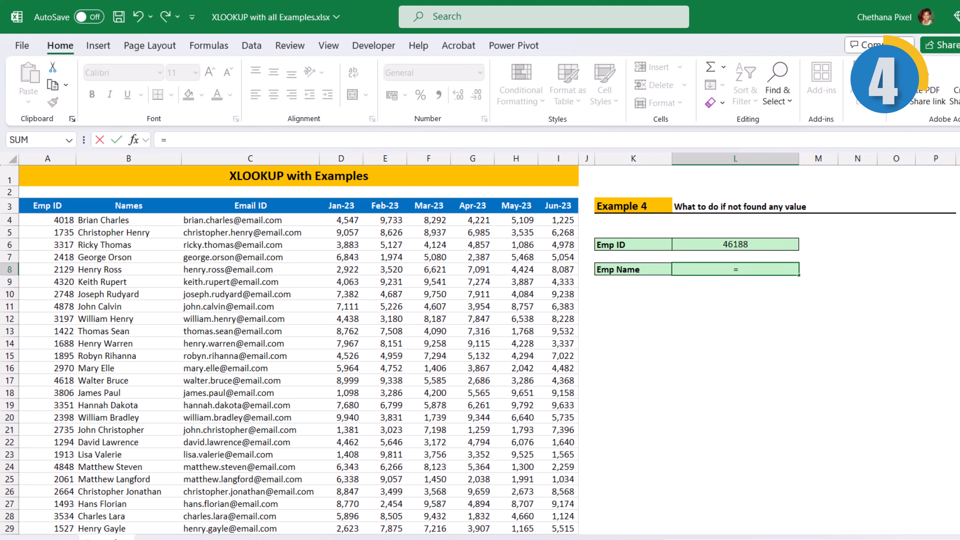
text(xl)
key(Tab)
key(Up)
key(Up)
text(,)
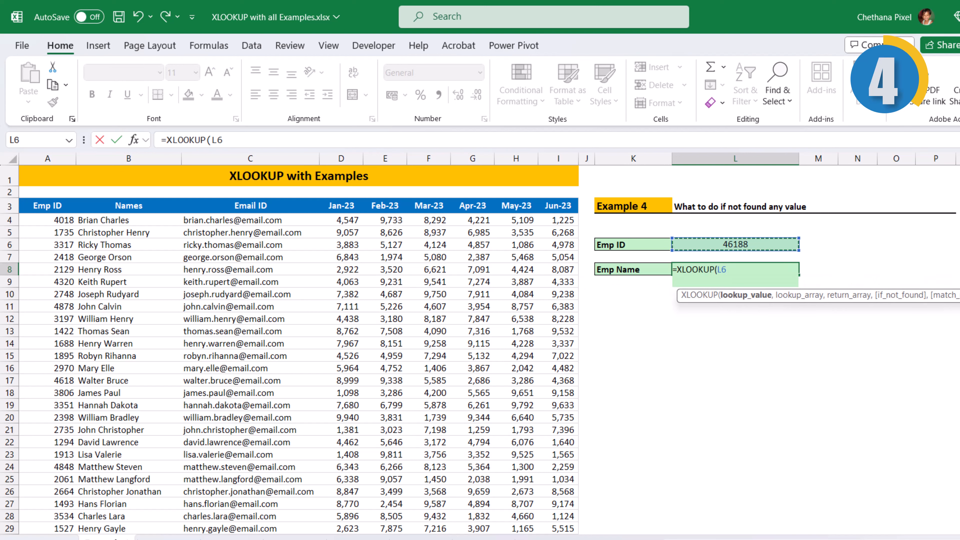
click(57, 199)
text(,)
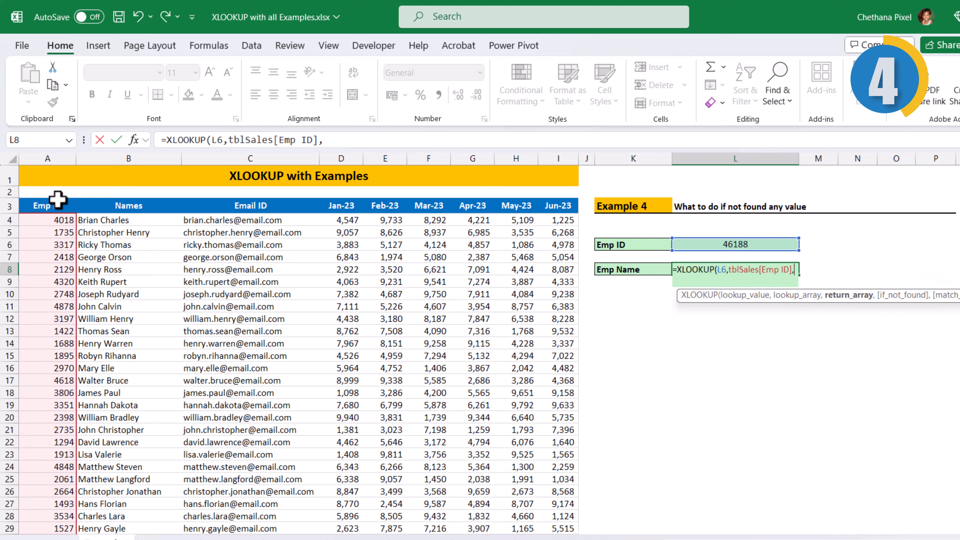
click(118, 199)
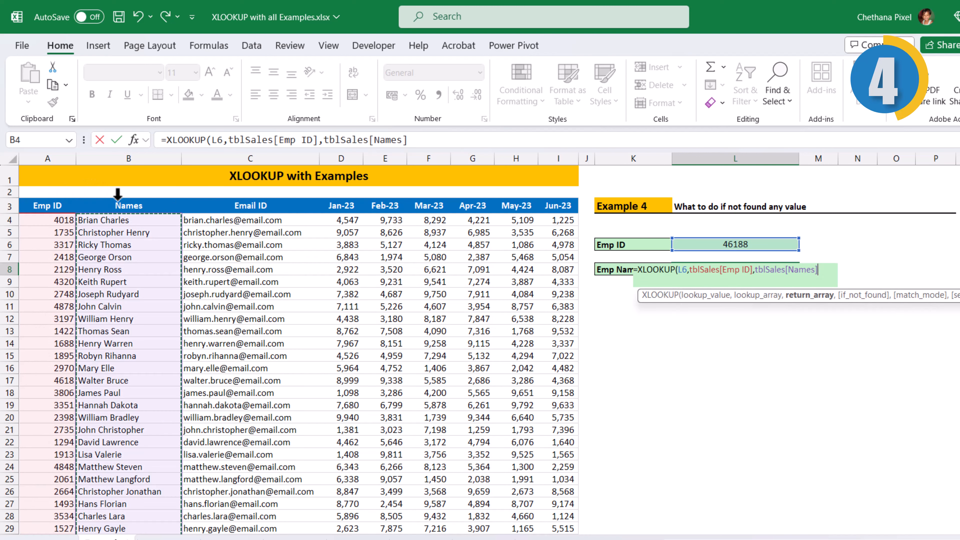
text())
key(Return)
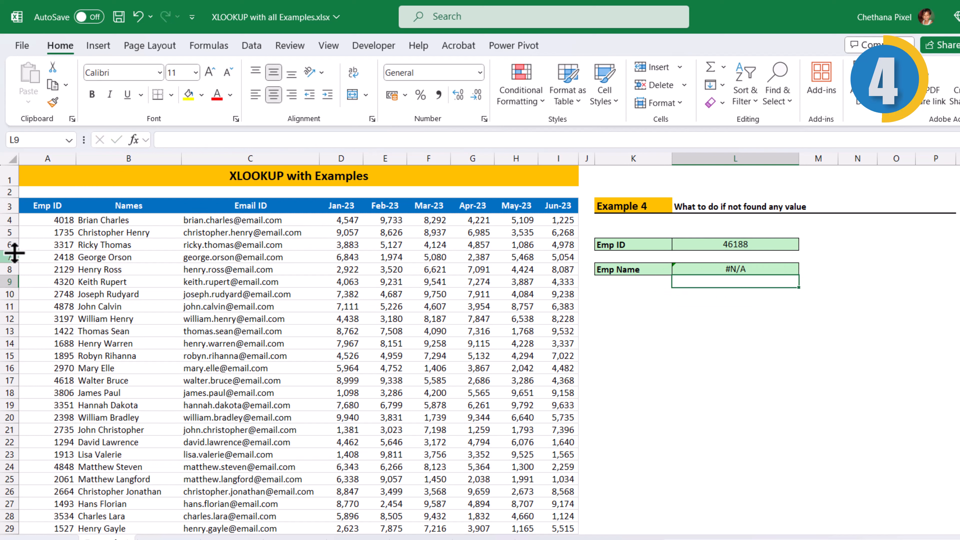
Step: Add "Doesn't exist" as the if_not_found argument of the XLOOKUP formula in cell L8 of Example 4
double_click(761, 268)
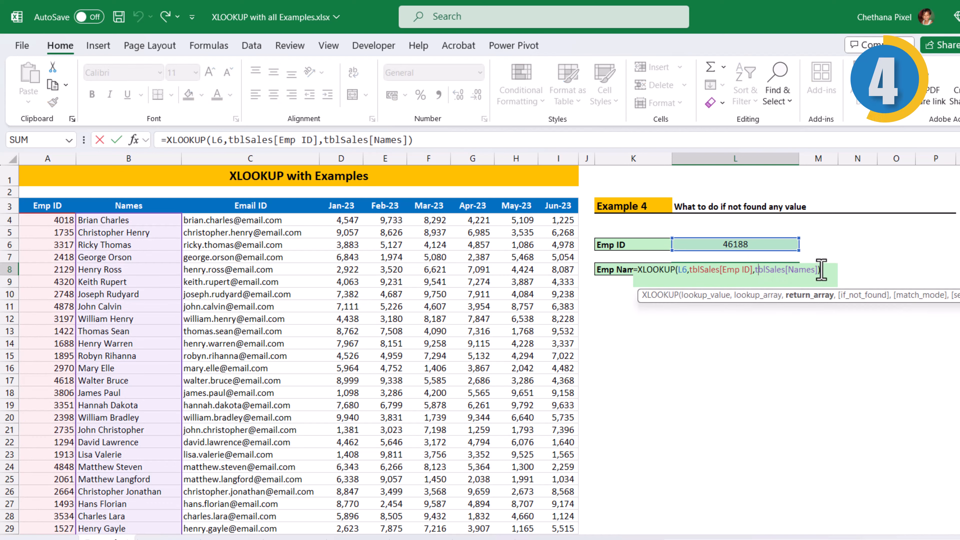
click(818, 270)
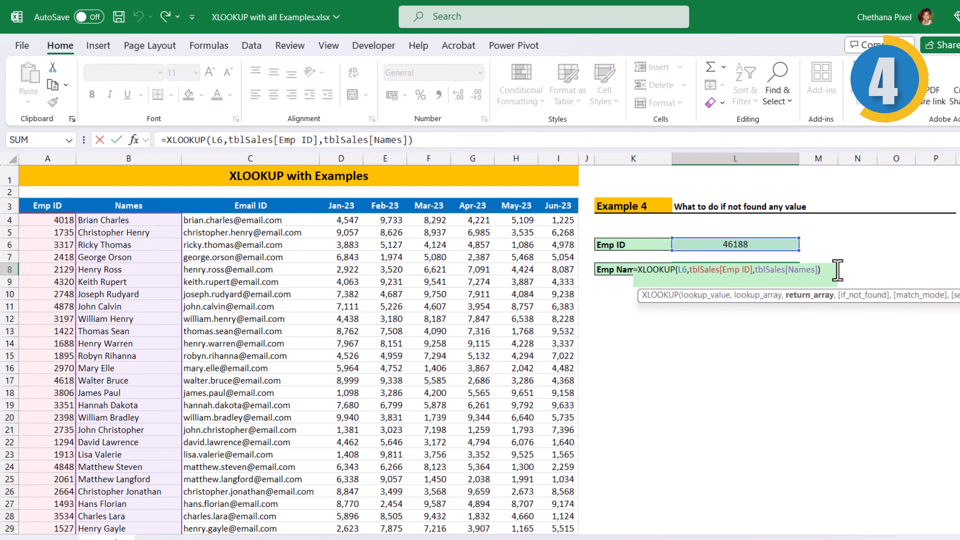
text(,)
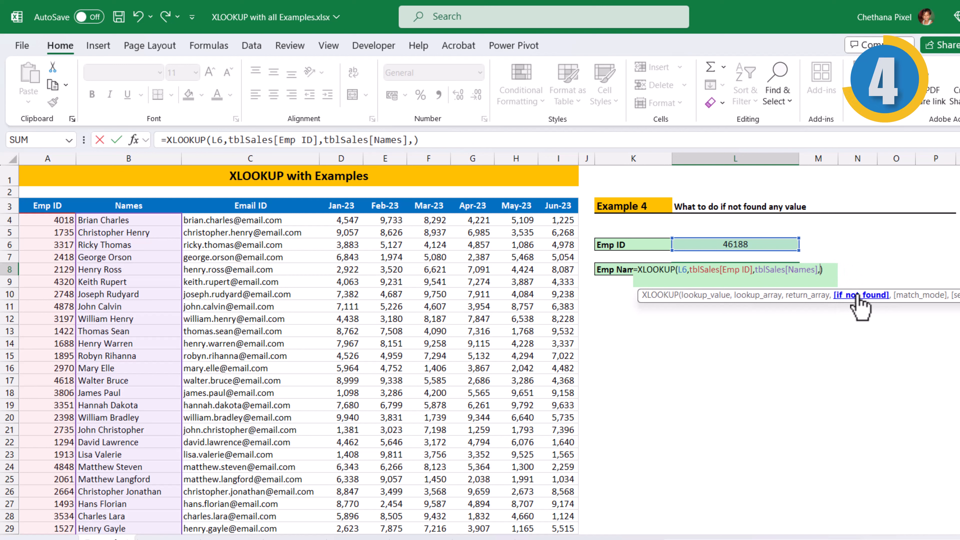
text("Doen)
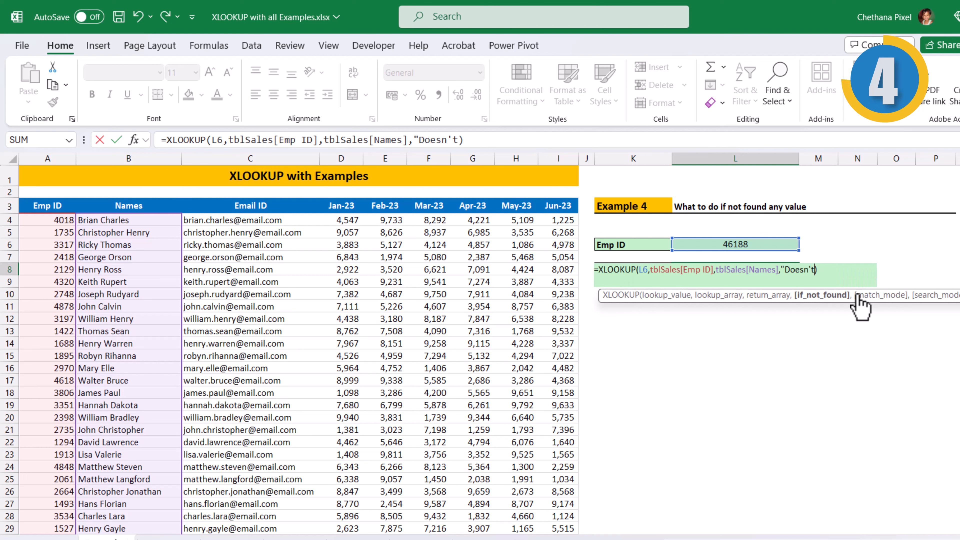
text(n't exist")))
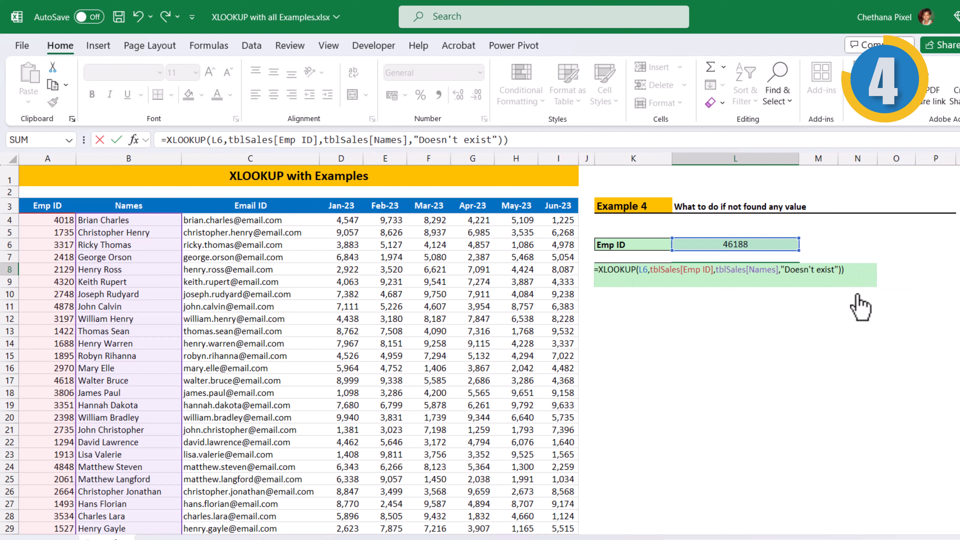
key(BackSpace)
key(Return)
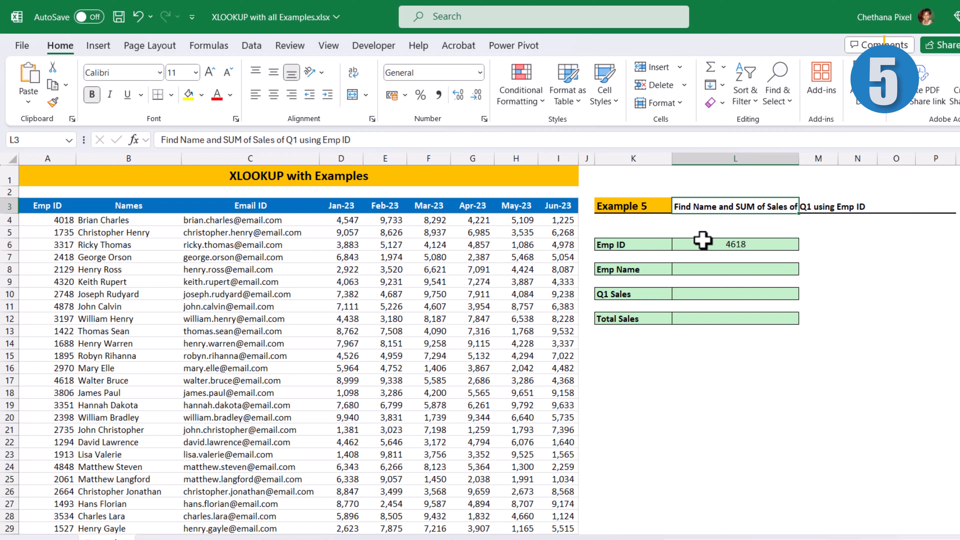
Step: Review the Emp Name, Q1 Sales and Total Sales cells of Example 5 and the month headers Jan-23 to Jun-23
key(Left)
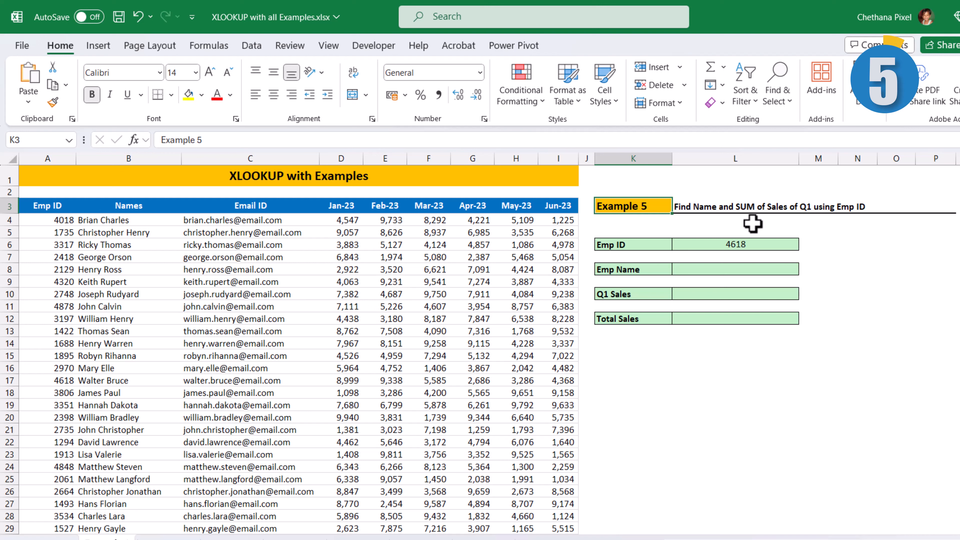
click(722, 272)
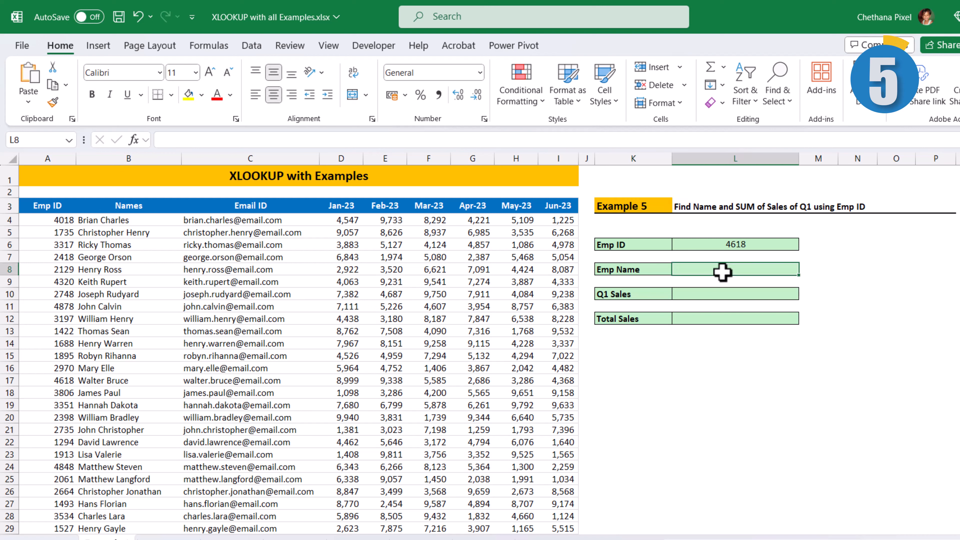
click(719, 297)
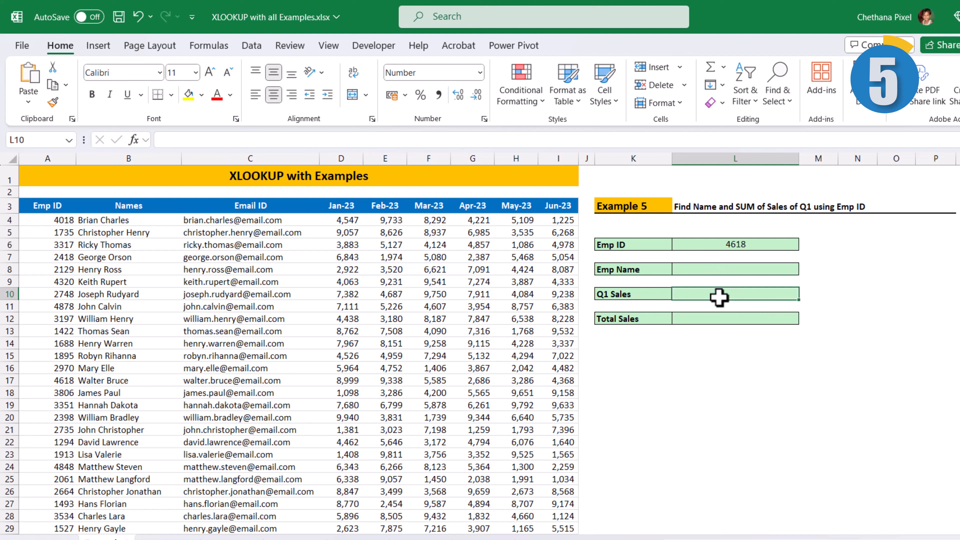
click(720, 320)
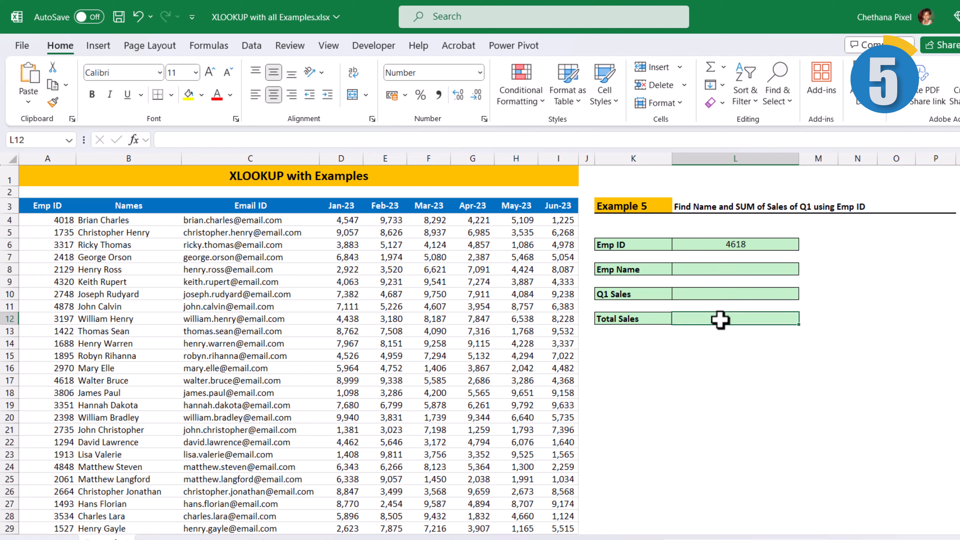
click(343, 205)
drag(352, 205, 423, 213)
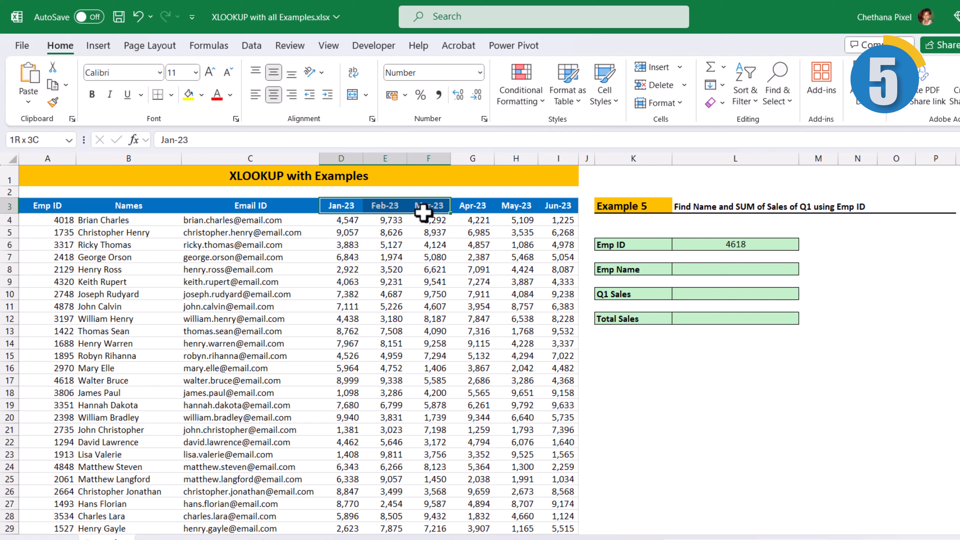
drag(349, 207, 553, 208)
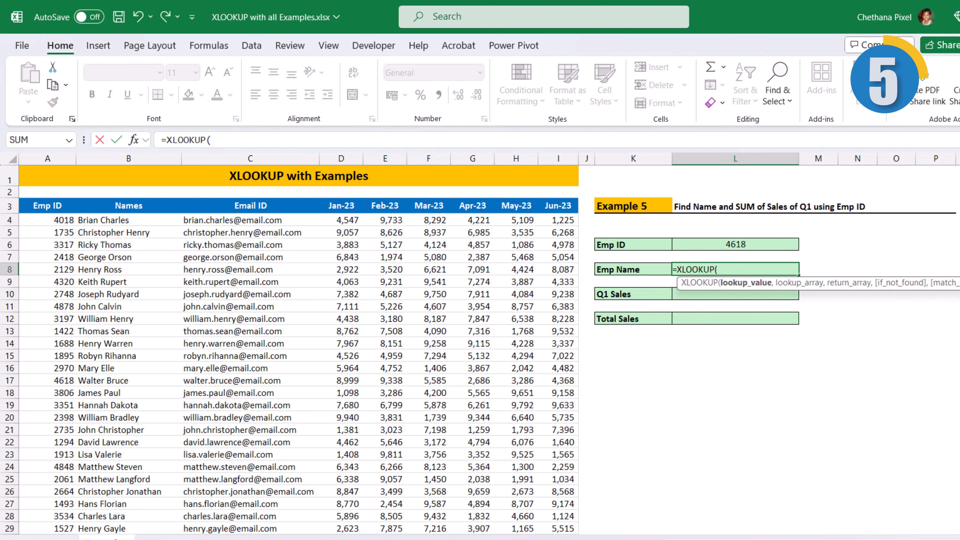
Step: Complete the XLOOKUP formula in the Emp Name cell L8 of Example 5 as =XLOOKUP(L6,tblSales[Emp ID],tblSales[Names])
click(735, 244)
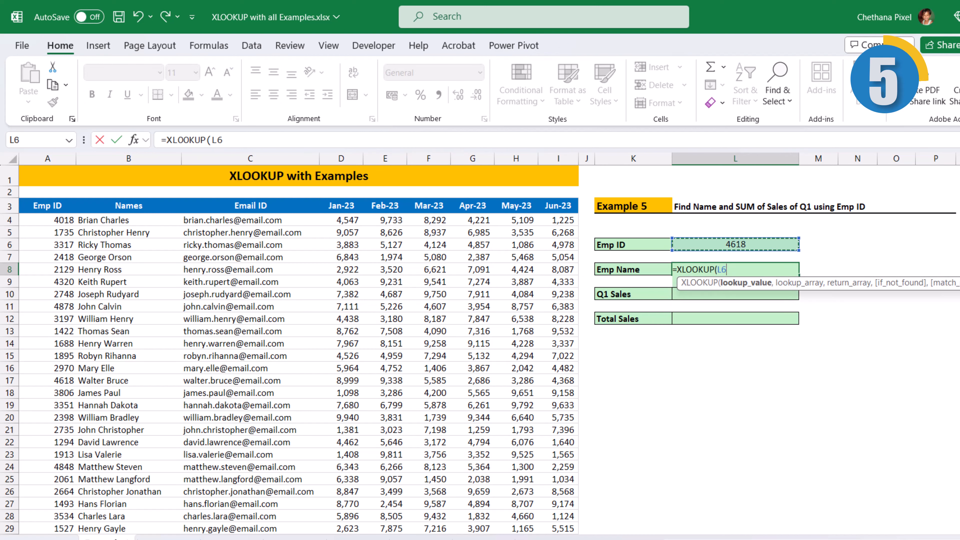
text(,)
click(46, 192)
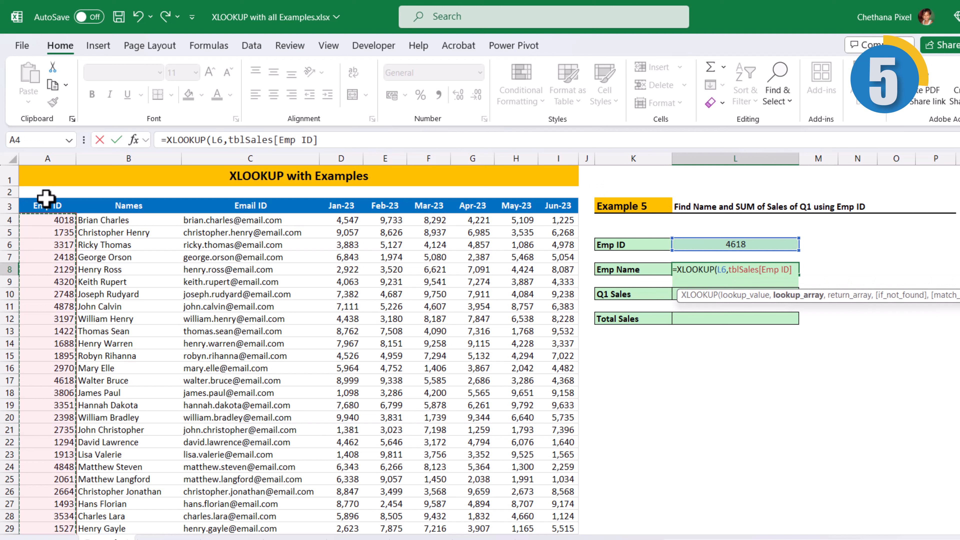
text(,)
click(98, 195)
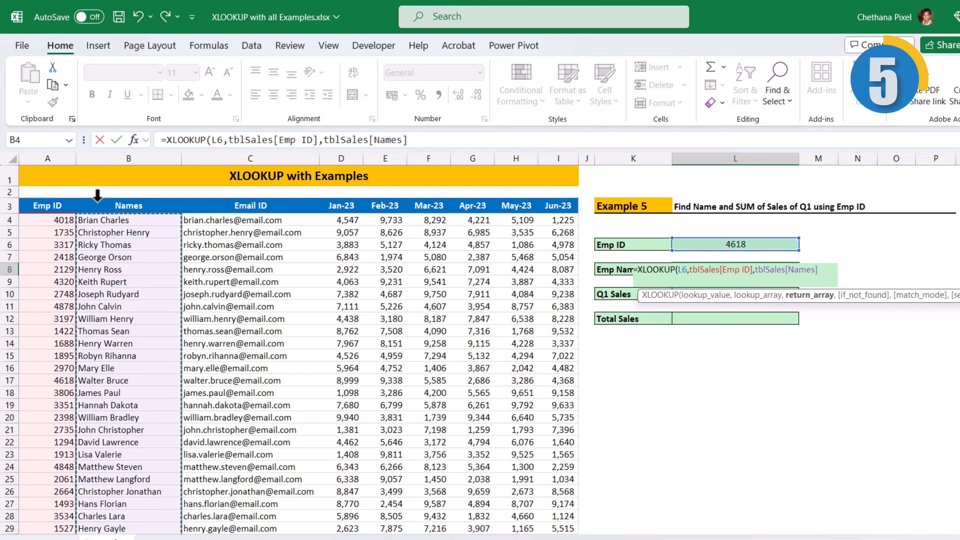
text())
key(Return)
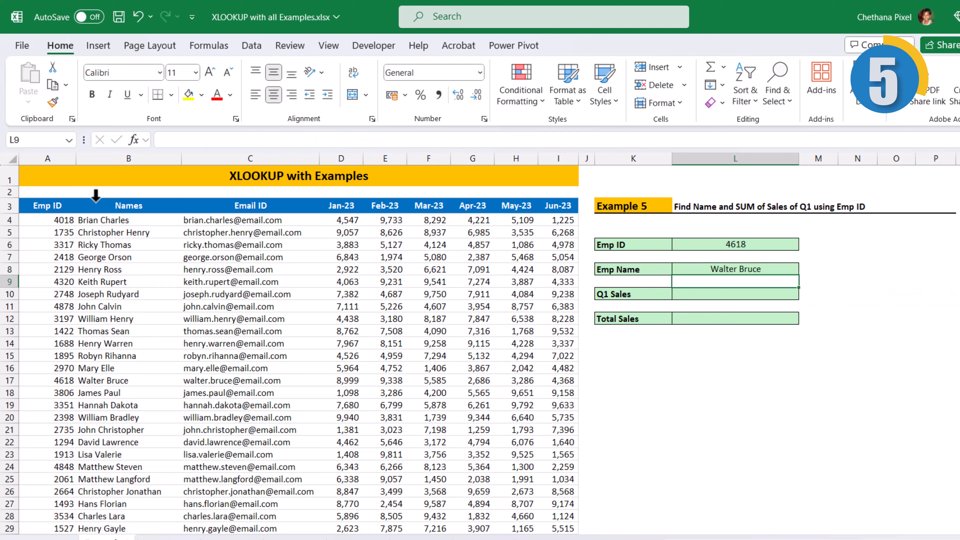
Step: Enter =XLOOKUP(L6,tblSales[Emp ID],tblSales[[Jan-23]:[Mar-23]]) in the Q1 Sales cell L10 of Example 5
click(780, 270)
click(735, 295)
text(=XLOOKUP()
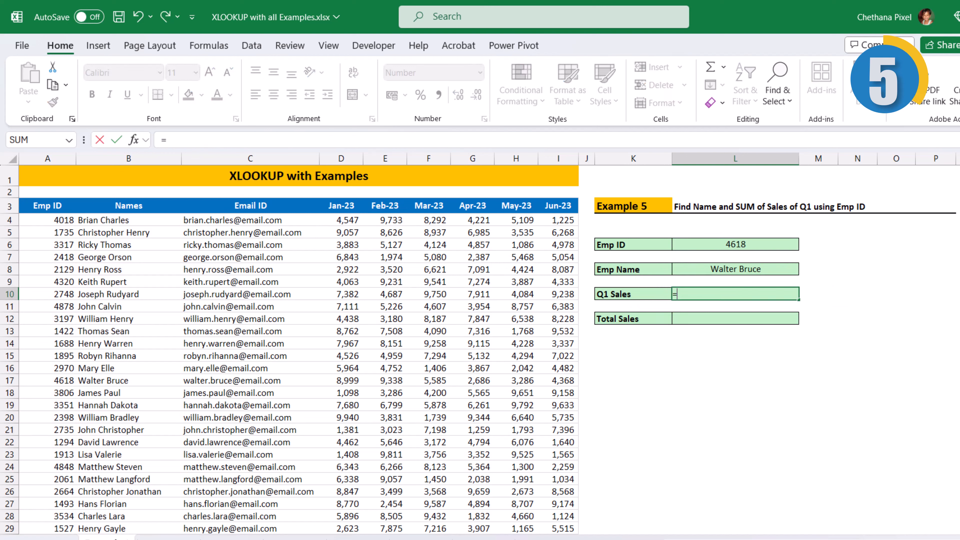
key(Up)
key(Up)
key(Up)
key(Up)
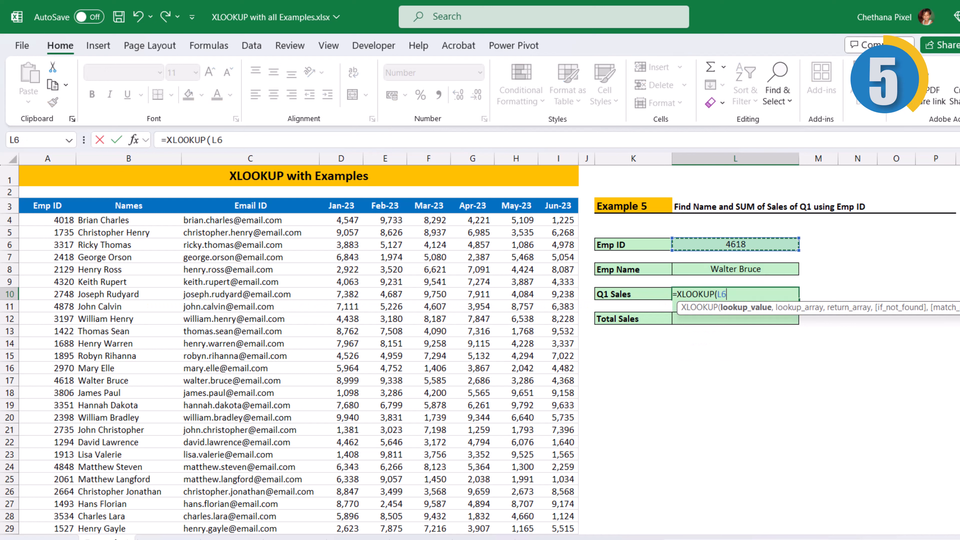
text(,)
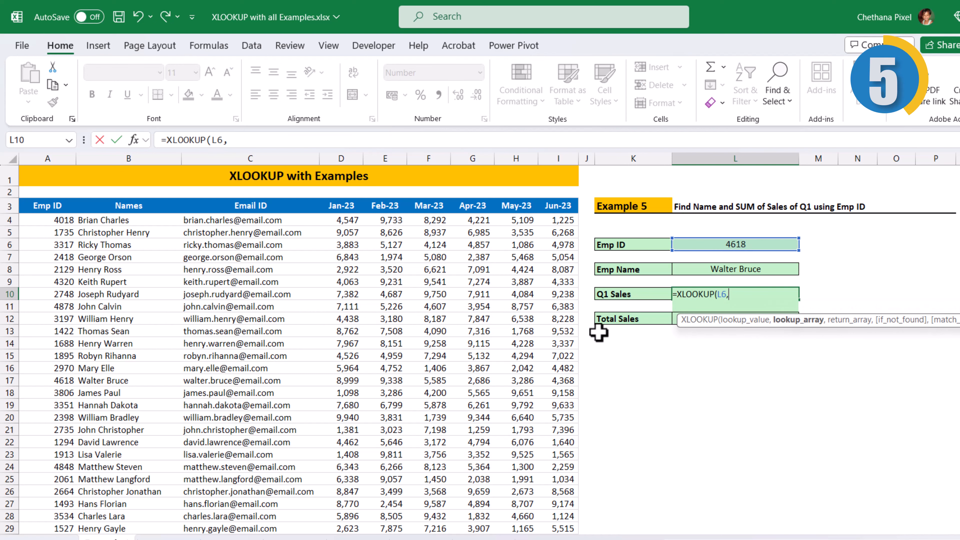
click(59, 195)
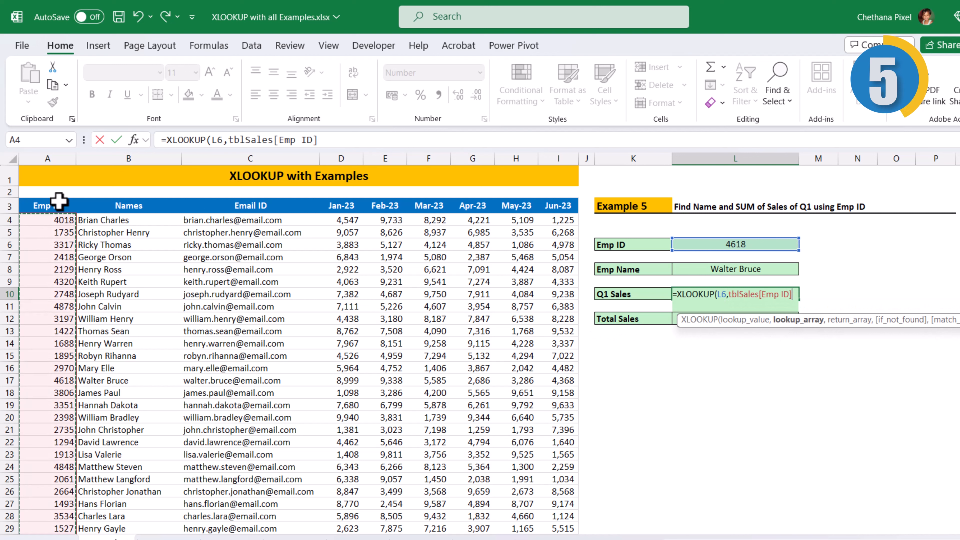
text(,)
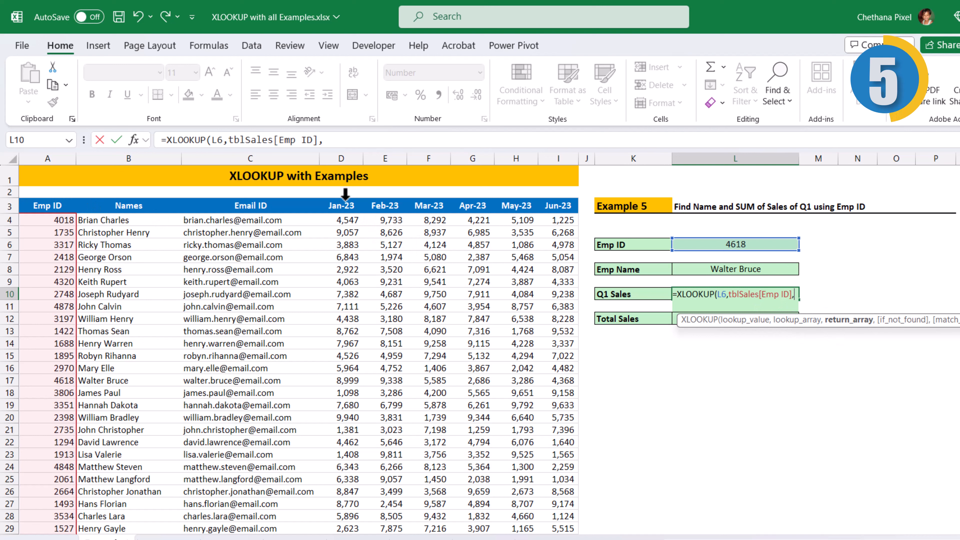
drag(345, 194, 431, 207)
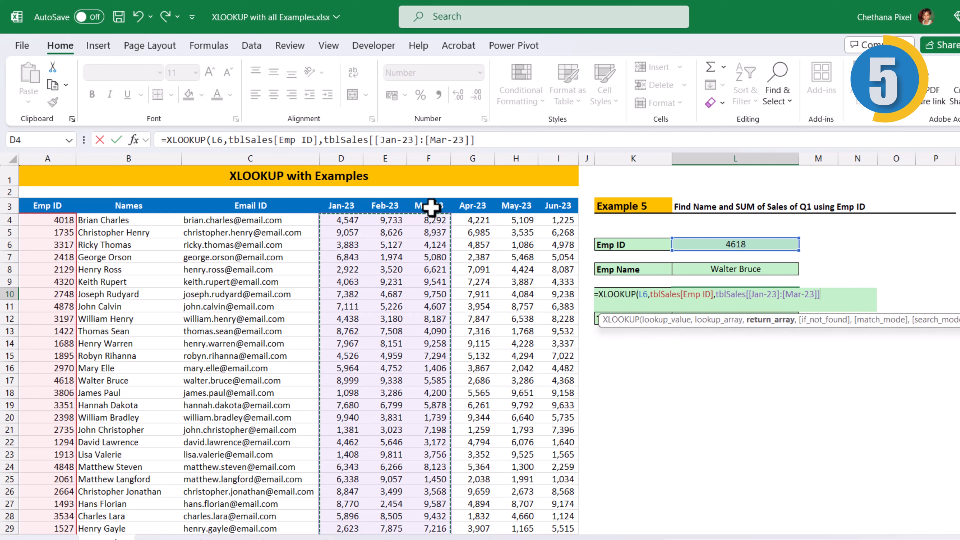
text())
key(Return)
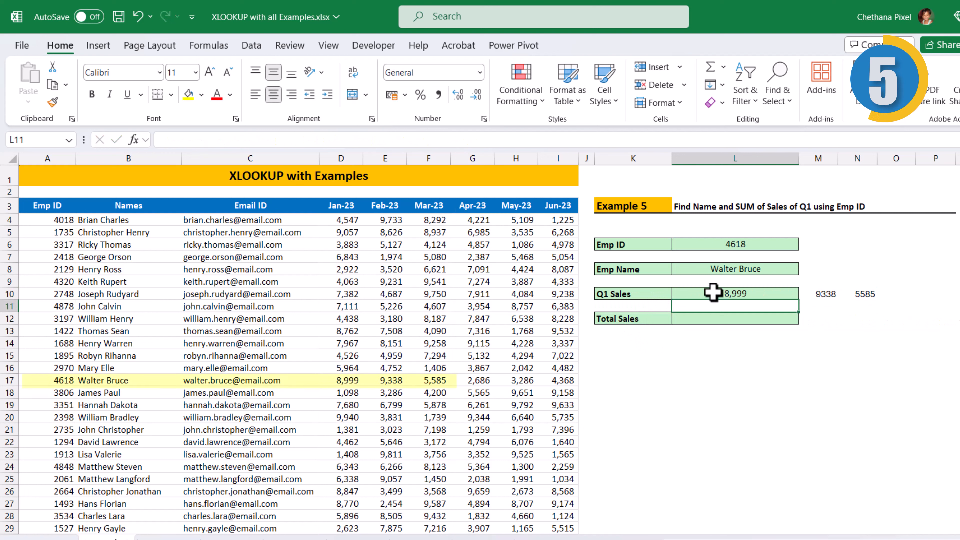
Step: Wrap the XLOOKUP formula in the Q1 Sales cell L10 in a SUM function
click(712, 292)
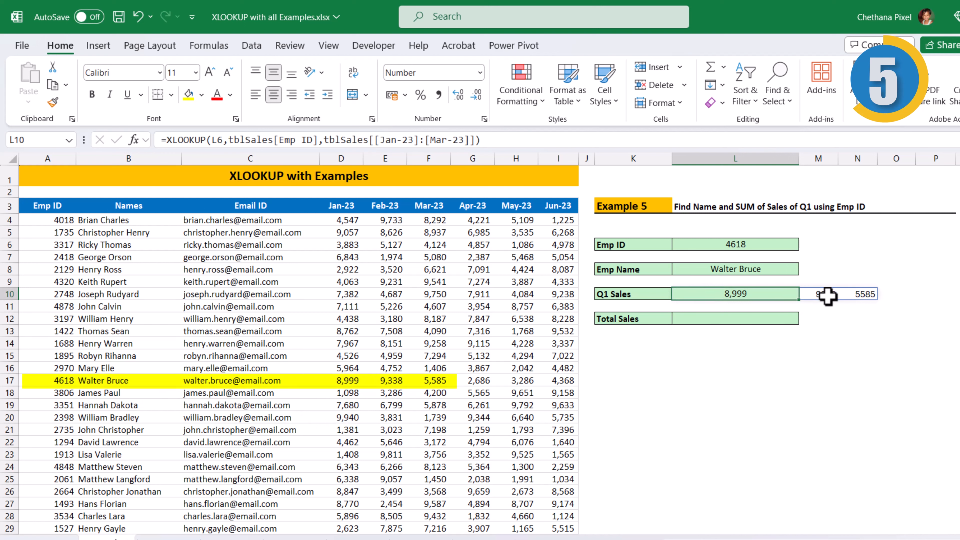
double_click(696, 296)
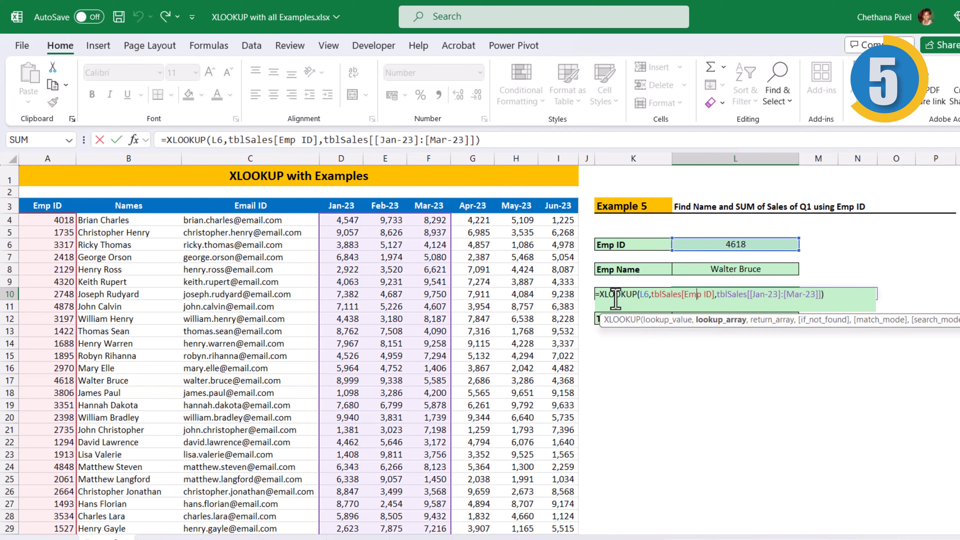
click(601, 296)
text(SUM()
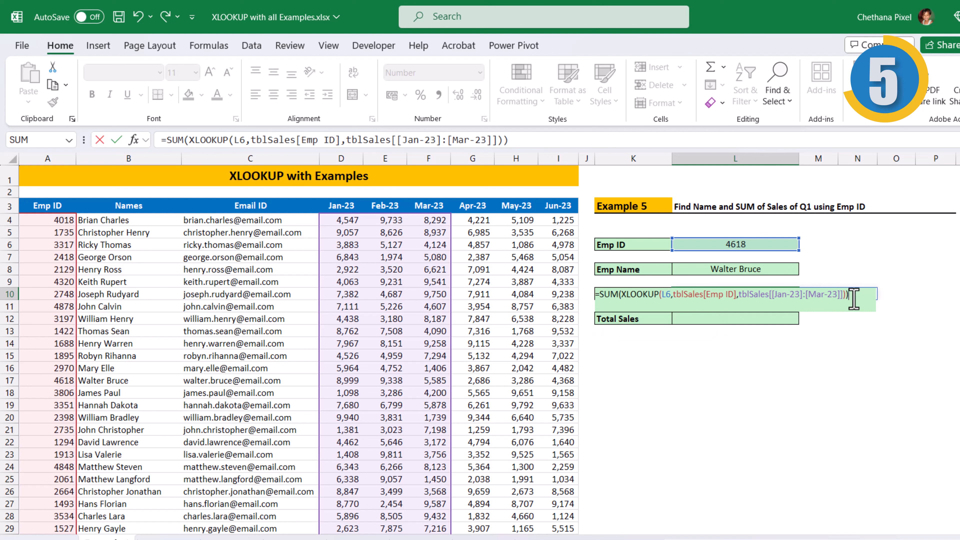
key(Return)
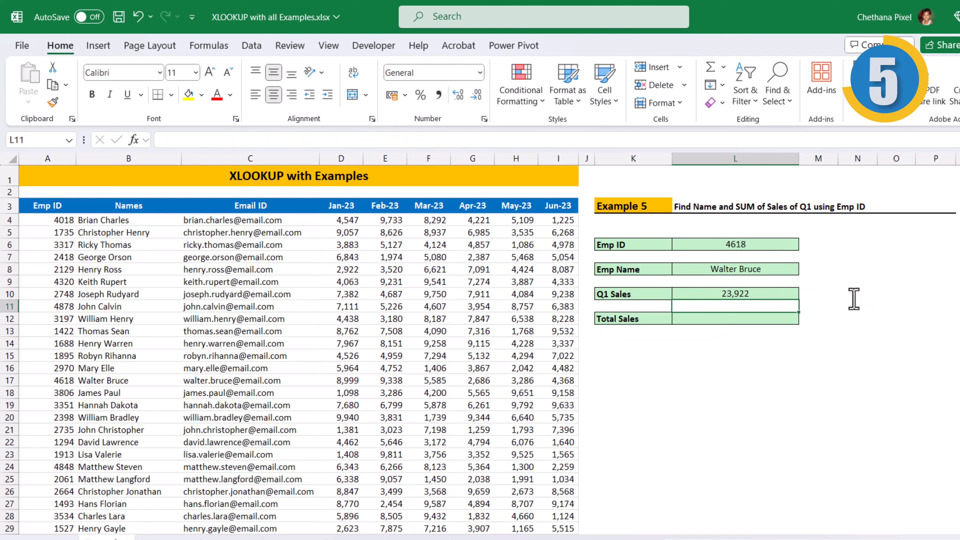
Step: Write =XLOOKUP(L6,tblSales[Emp ID],tblSales[[Jan-23]:[Jun-23]]) in the Total Sales cell L12 of Example 5
click(736, 321)
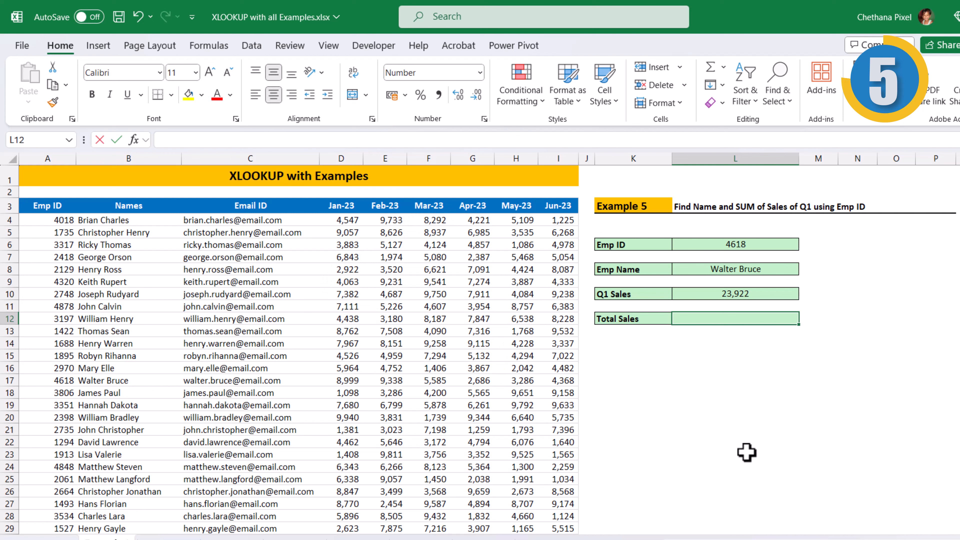
text(=xlo)
key(Tab)
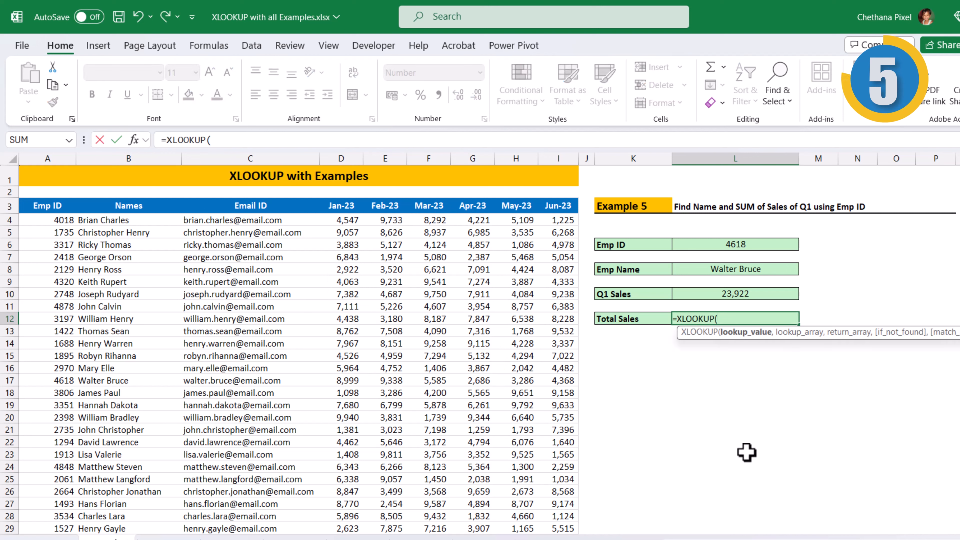
key(Up)
key(Up)
key(Up)
key(Up)
key(Up)
key(Up)
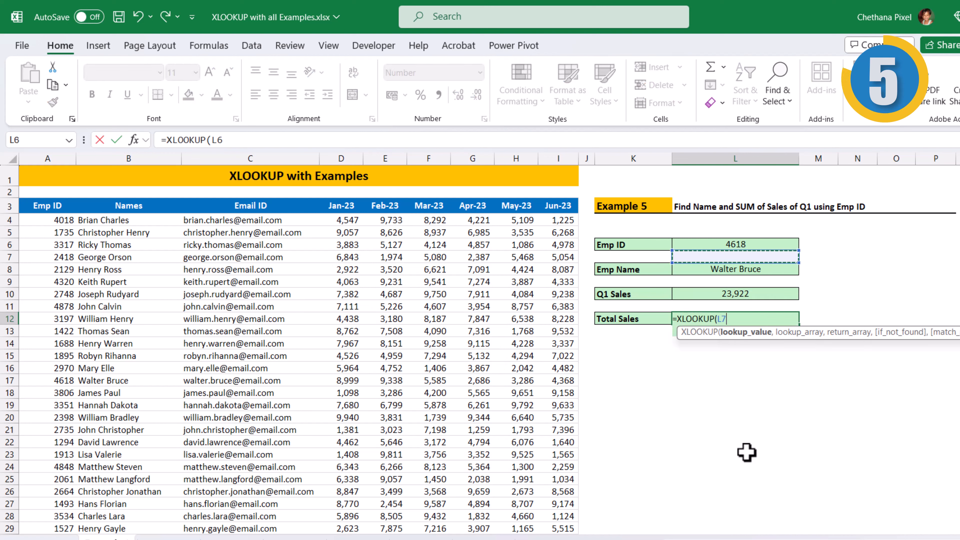
text(,)
click(44, 195)
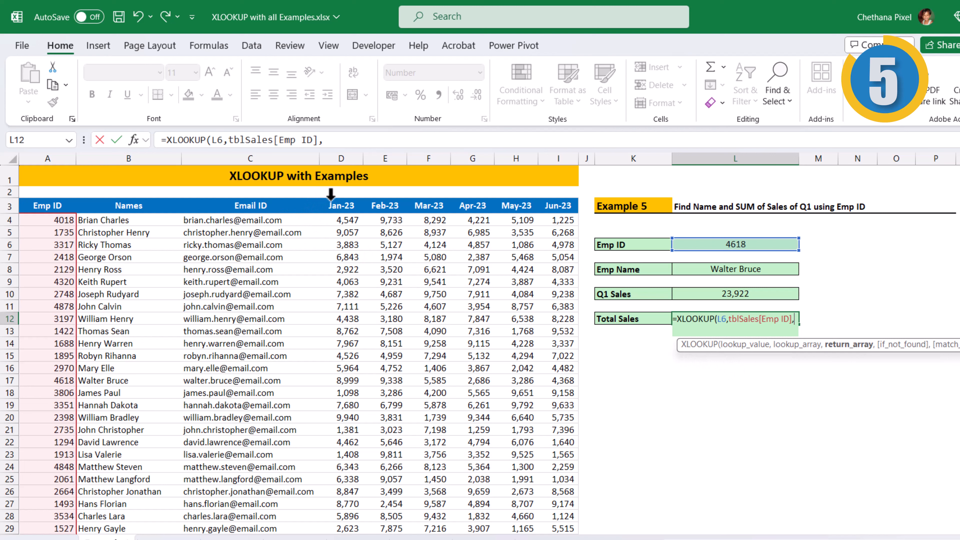
drag(331, 194, 555, 196)
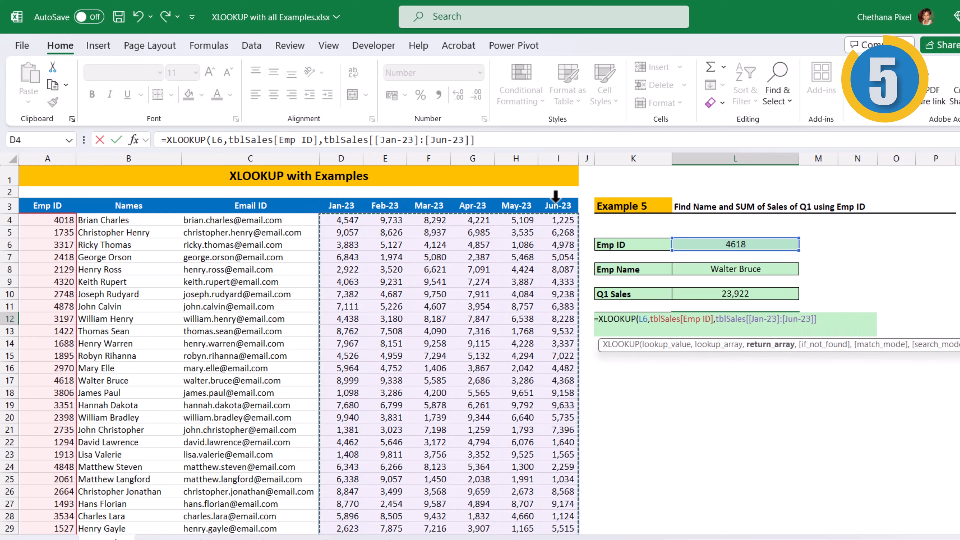
text())
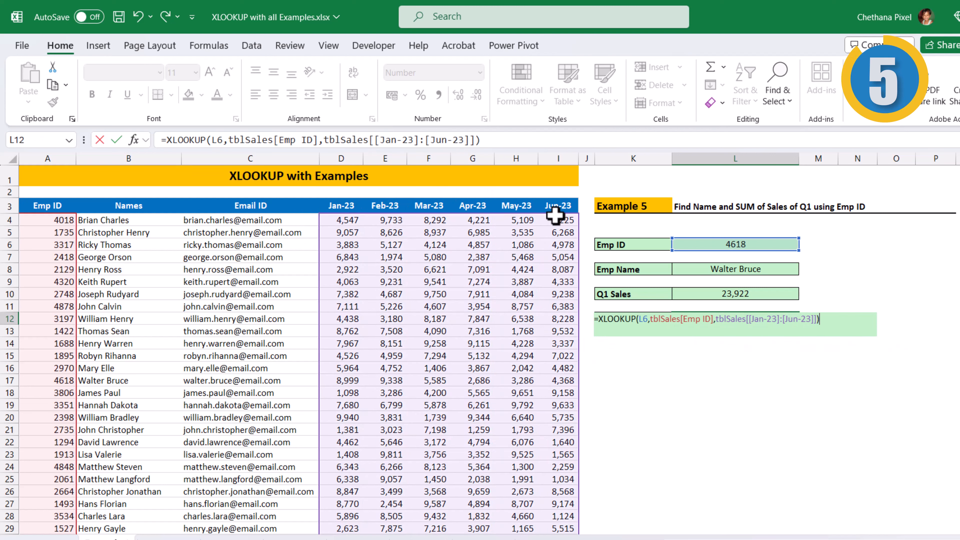
Step: Enclose the Total Sales XLOOKUP formula in cell L12 in SUM( ) and enter it
click(600, 319)
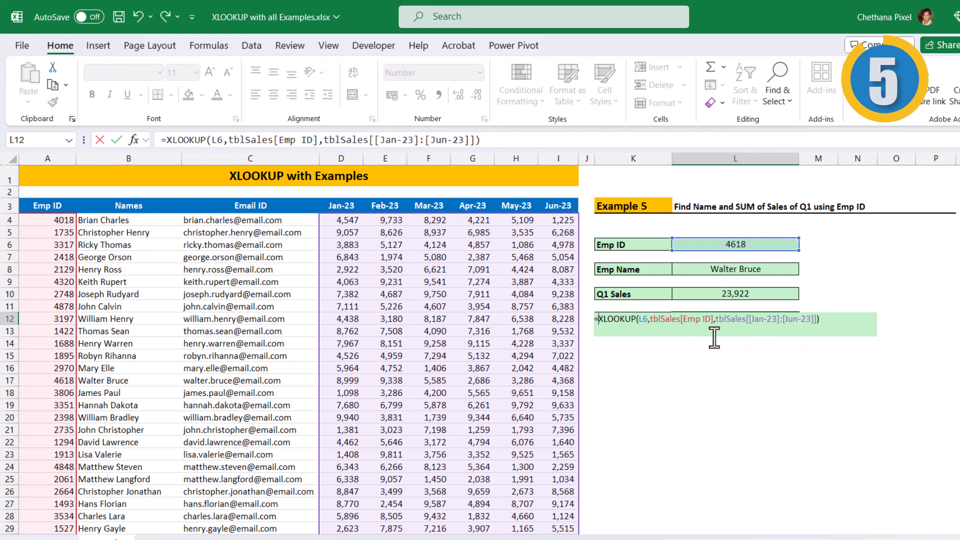
text(SUM()
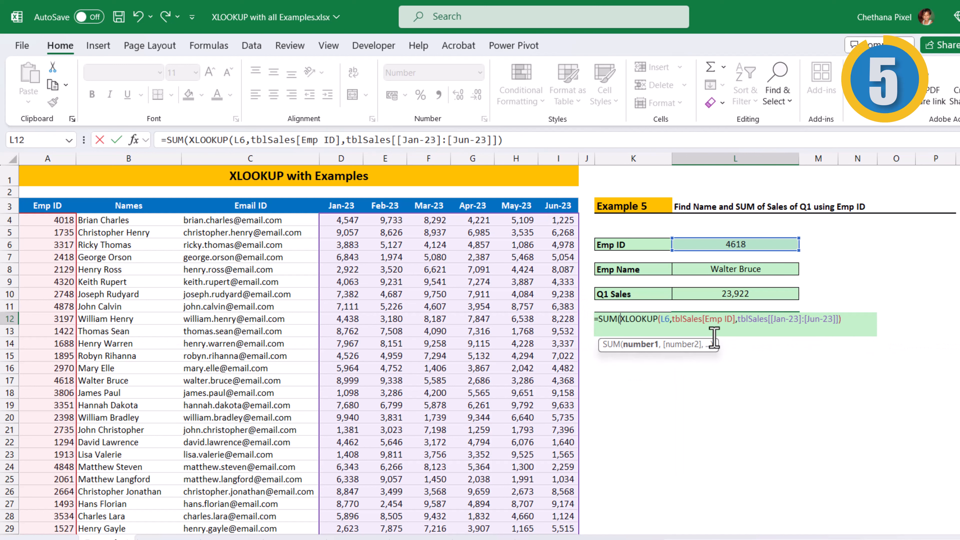
click(849, 318)
text())
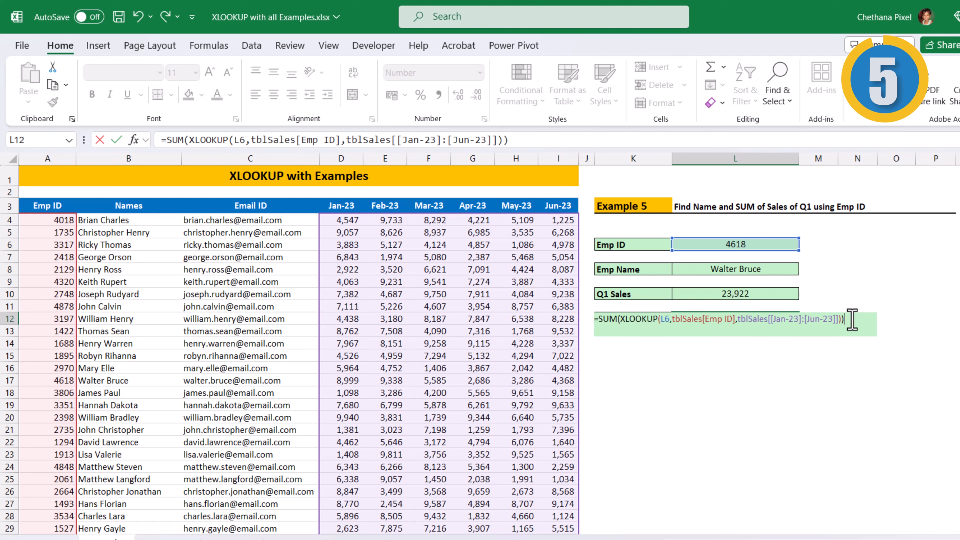
key(Return)
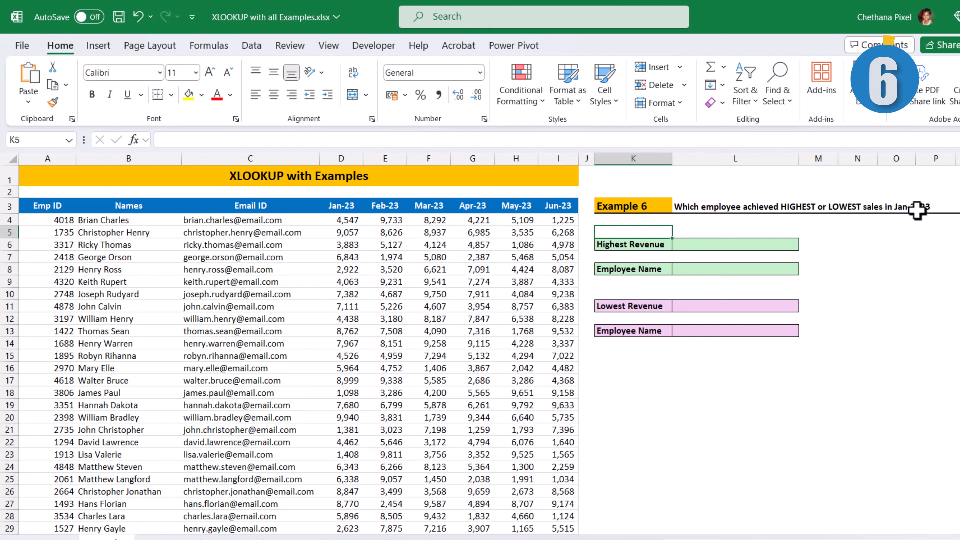
Step: Enter a MAX formula over tblSales[Jan-23] in the Highest Revenue cell L6 of Example 6
click(728, 245)
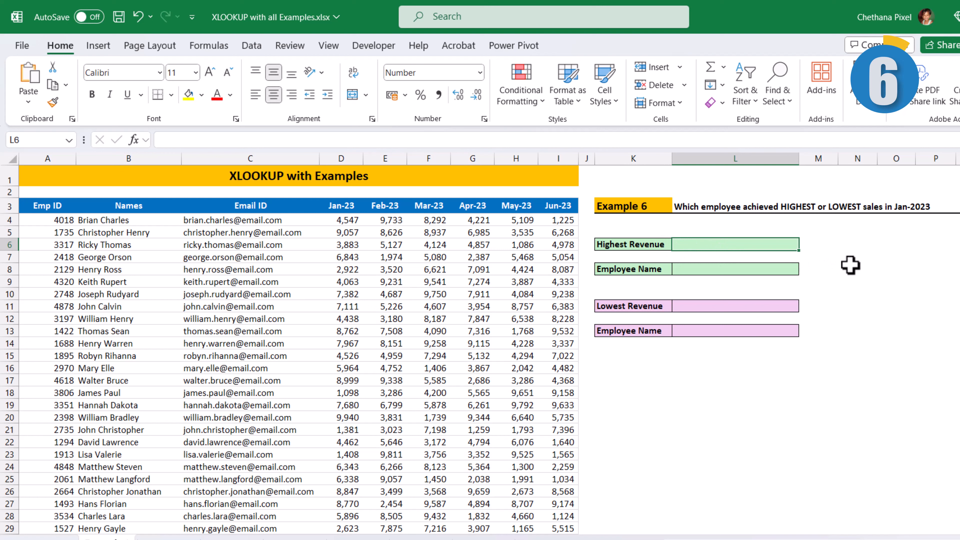
text(=)
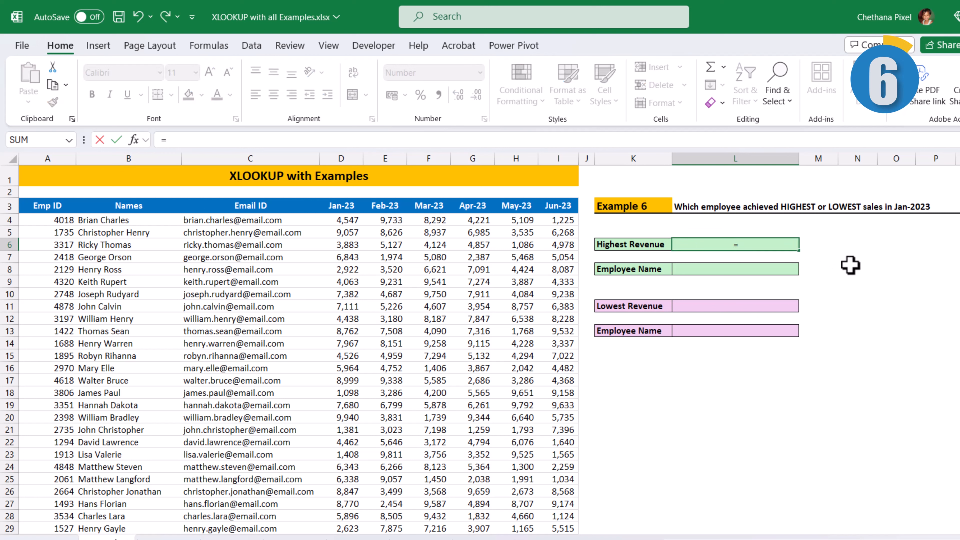
text(max)
key(Tab)
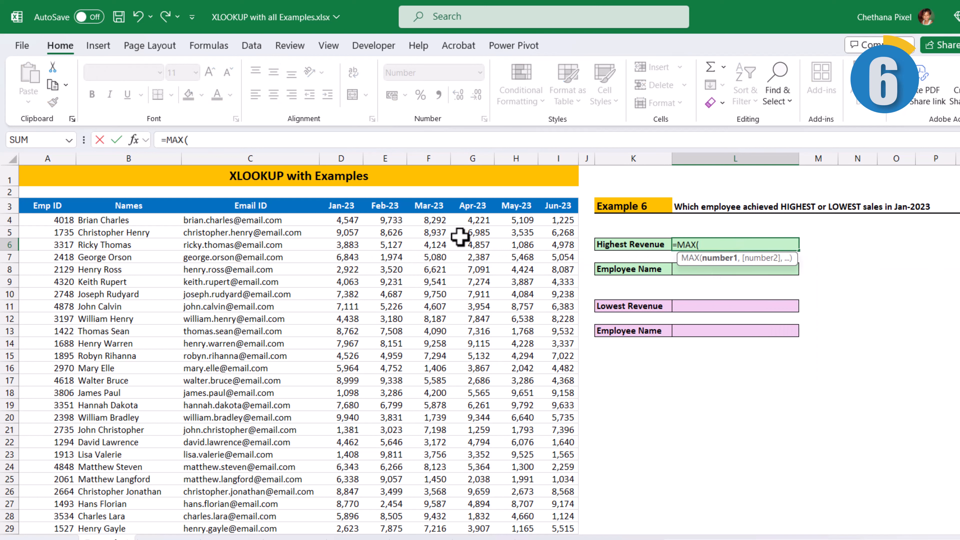
click(352, 196)
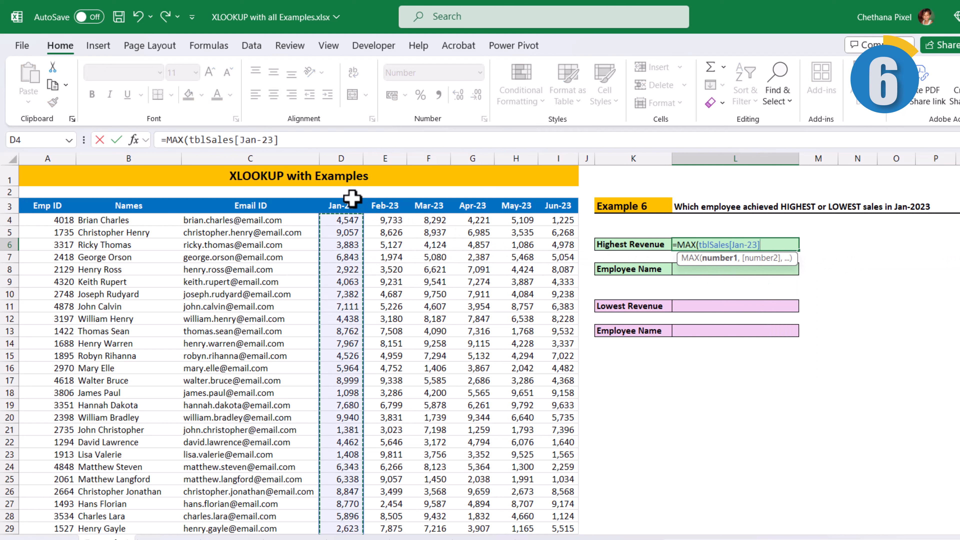
key(Return)
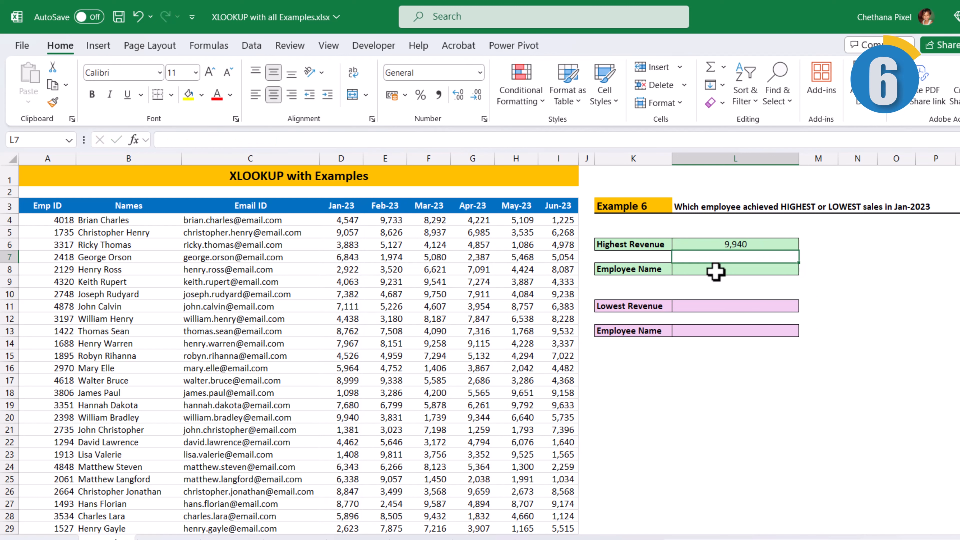
Step: Enter =XLOOKUP(L6,tblSales[Jan-23],tblSales[Names]) in the Employee Name cell L8 below Highest Revenue in Example 6
click(715, 271)
text(=XLOOKUP()
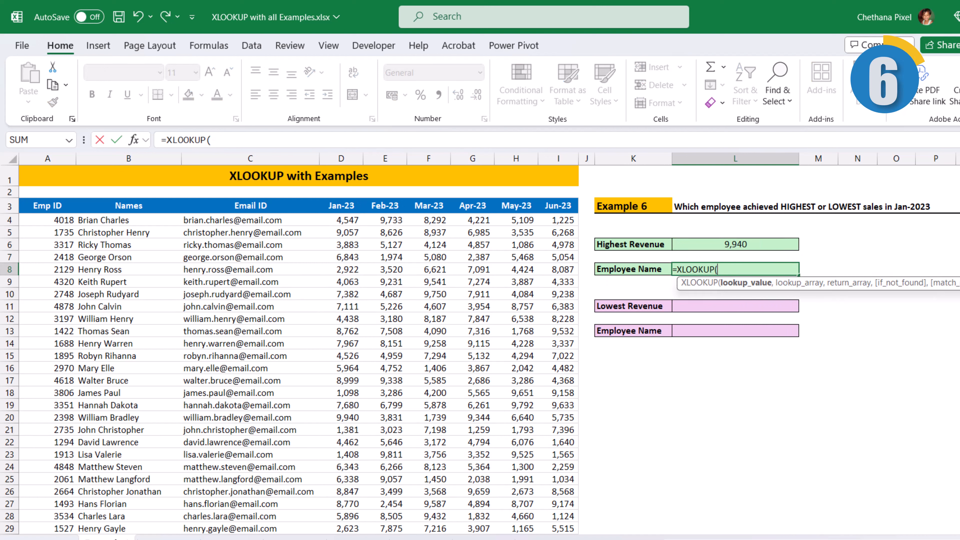
click(718, 244)
text(,)
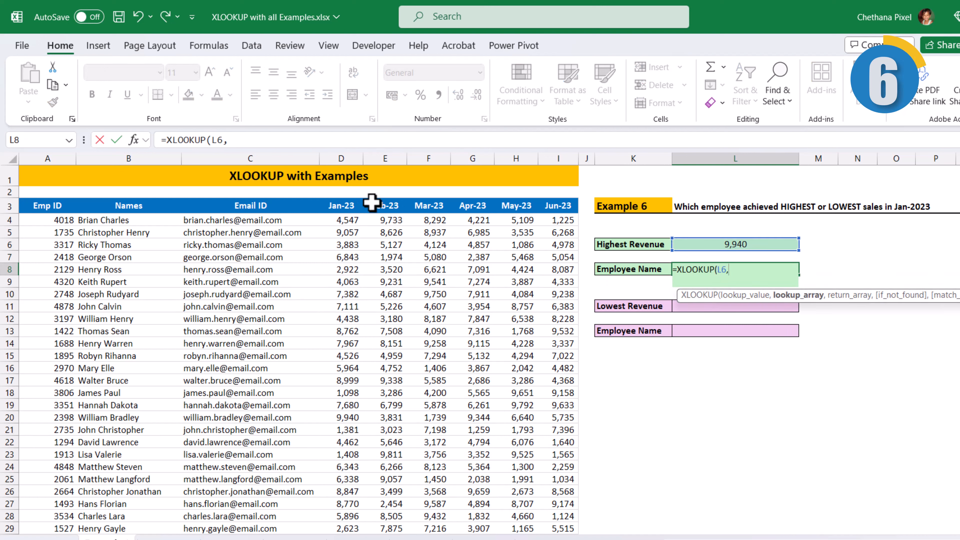
click(347, 201)
text(,)
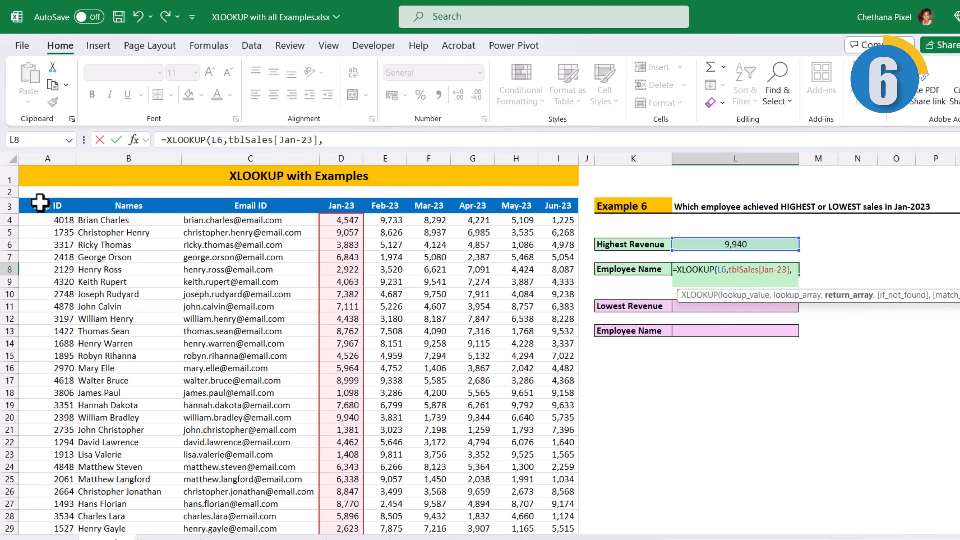
click(99, 198)
text())
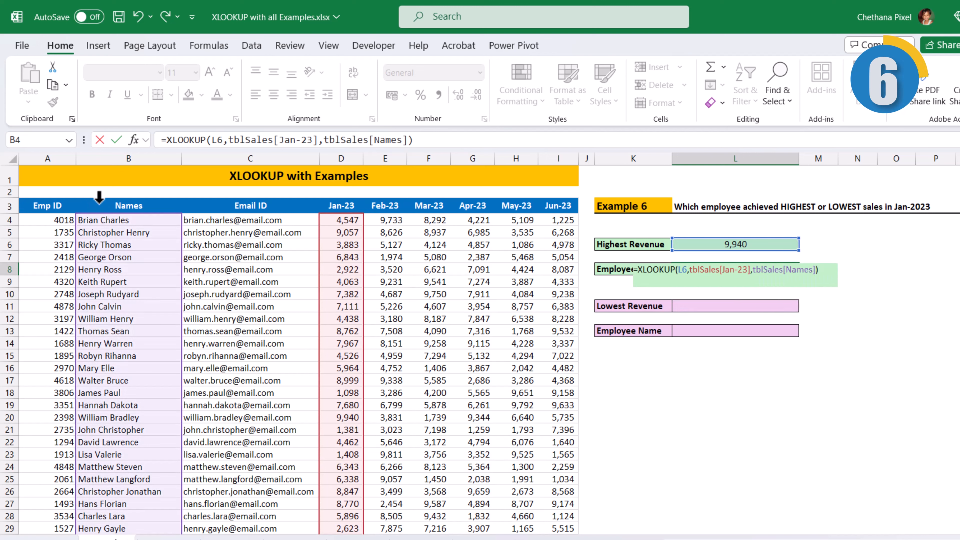
key(Return)
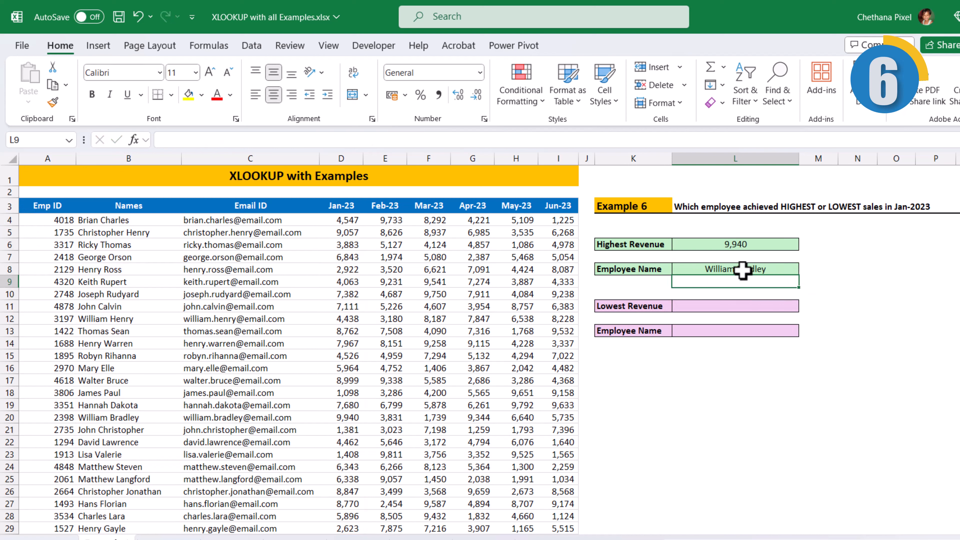
Step: Enter =MIN(tblSales[Jan-23]) in the Lowest Revenue cell L11 of Example 6
click(742, 269)
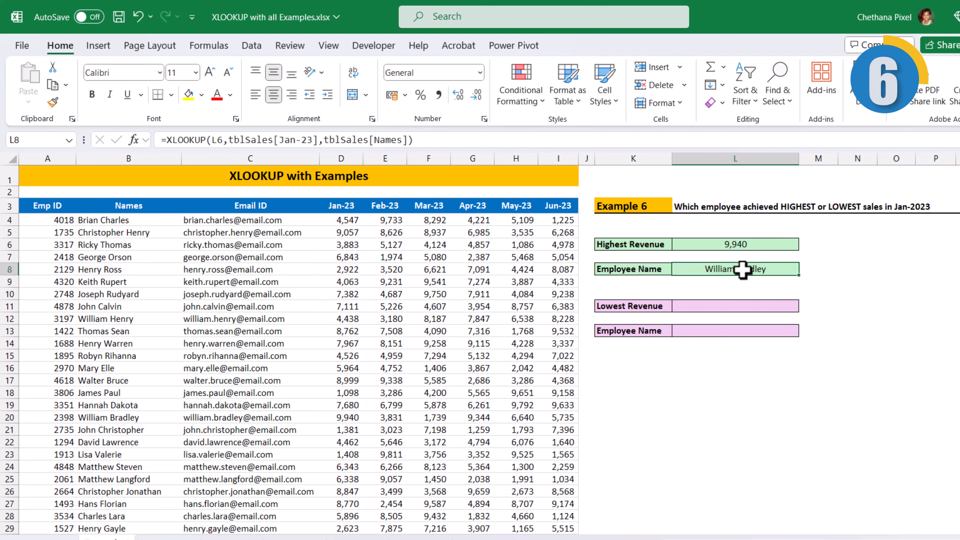
click(722, 306)
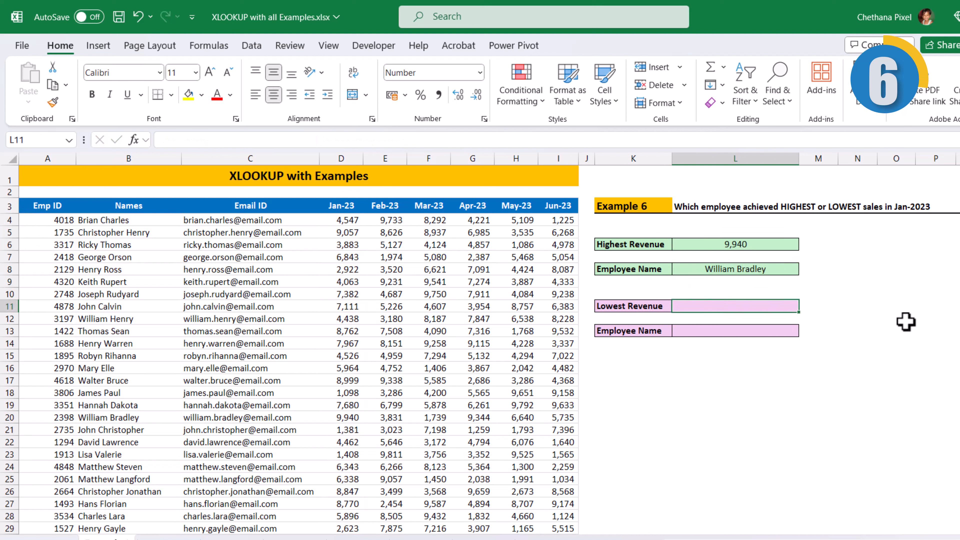
text(=MIN()
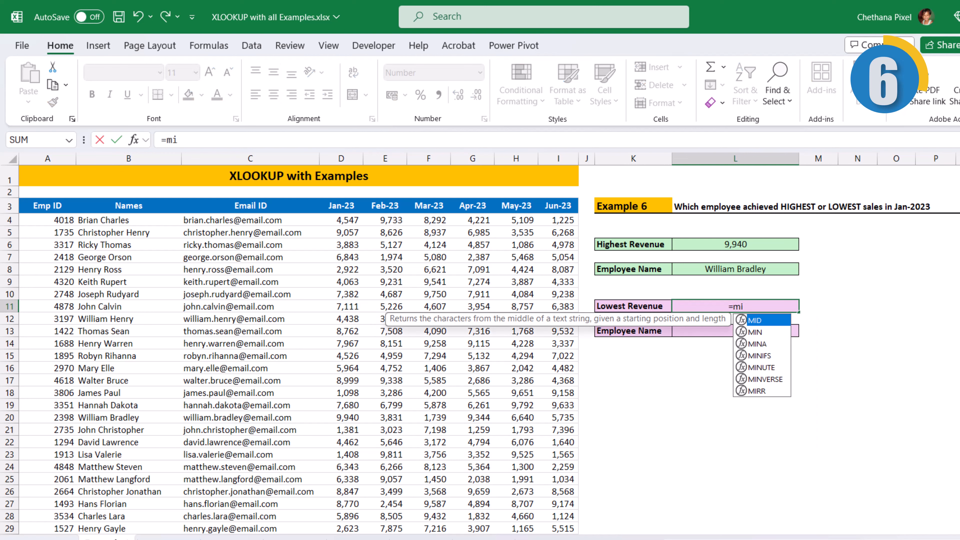
click(339, 199)
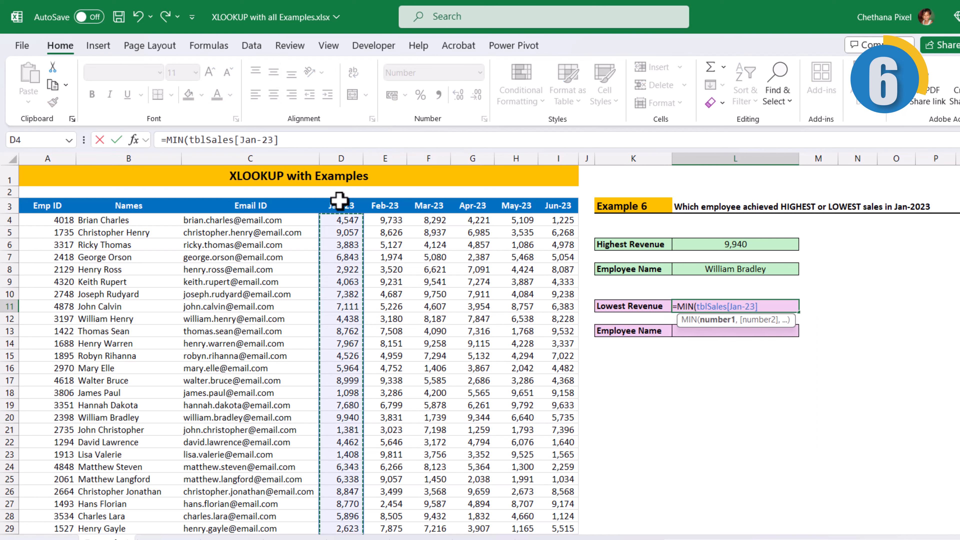
text())
key(Return)
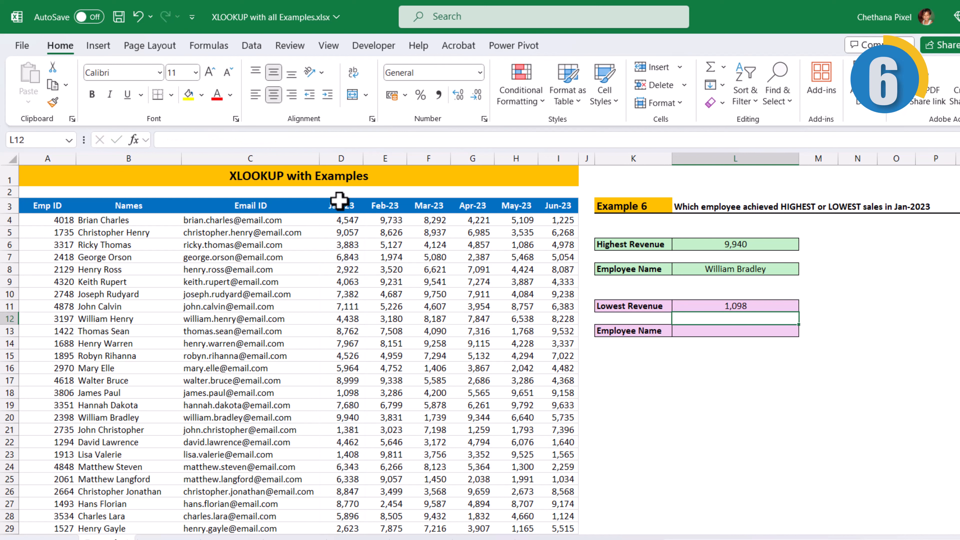
Step: Enter =XLOOKUP(L11,tblSales[Jan-23],tblSales[Names]) in the Employee Name cell L13 below Lowest Revenue
click(743, 307)
key(Down)
key(Down)
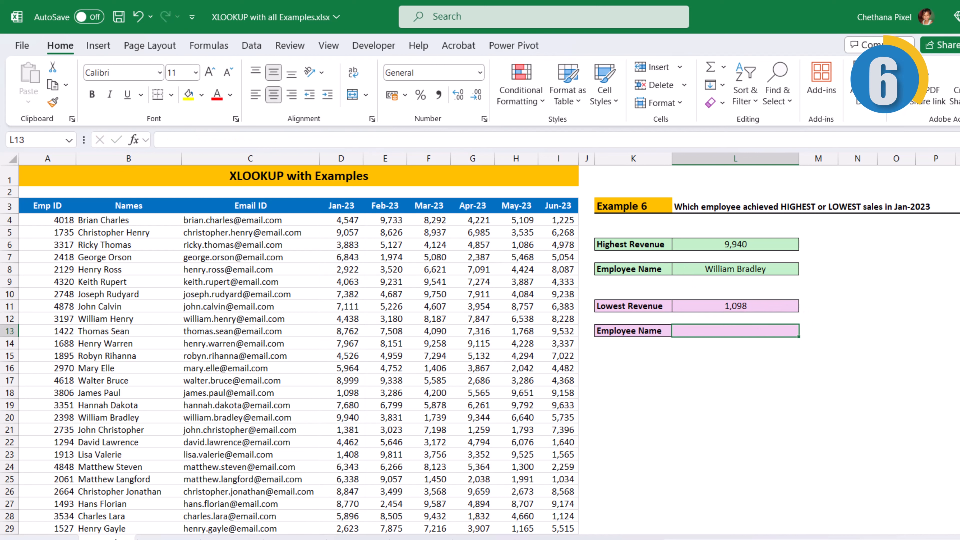
text(=xlo)
key(Tab)
key(Up)
key(Up)
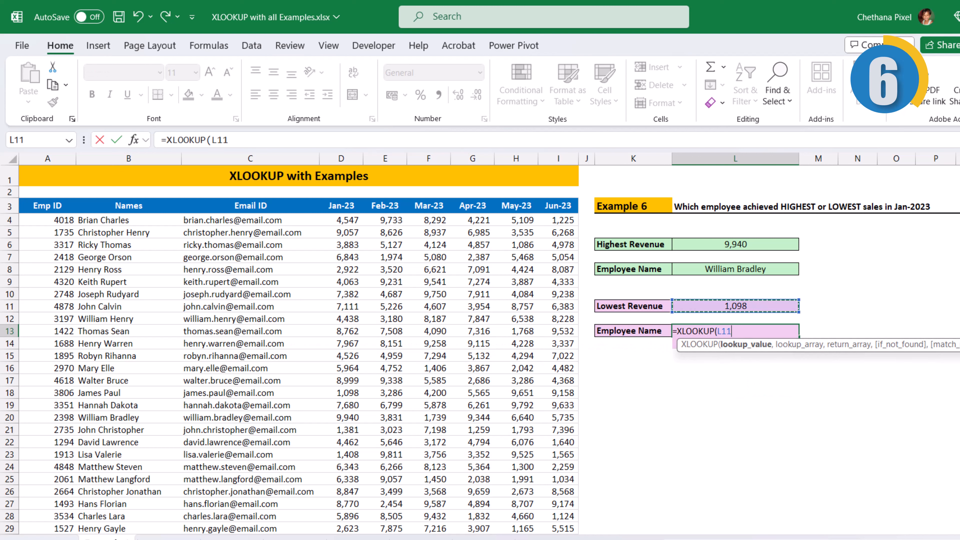
text(,)
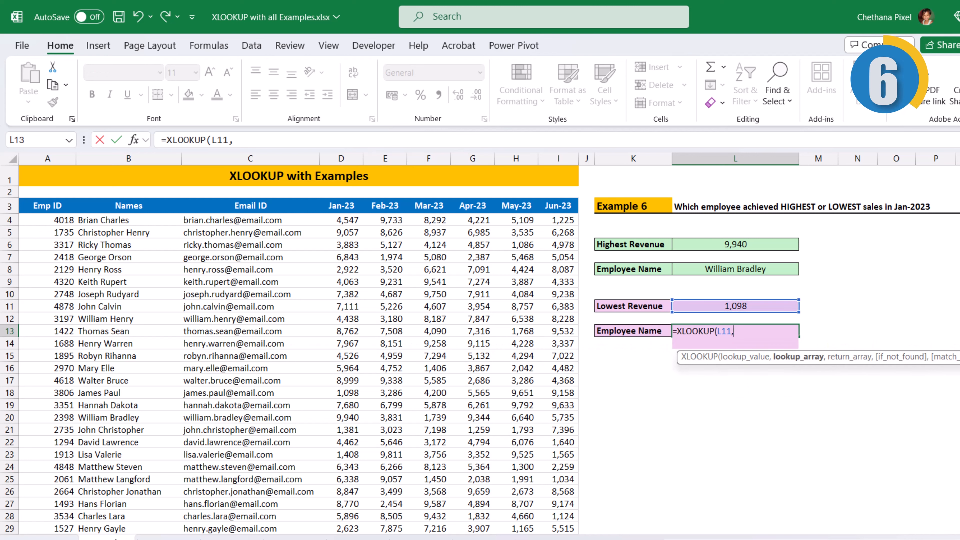
click(347, 199)
text(,)
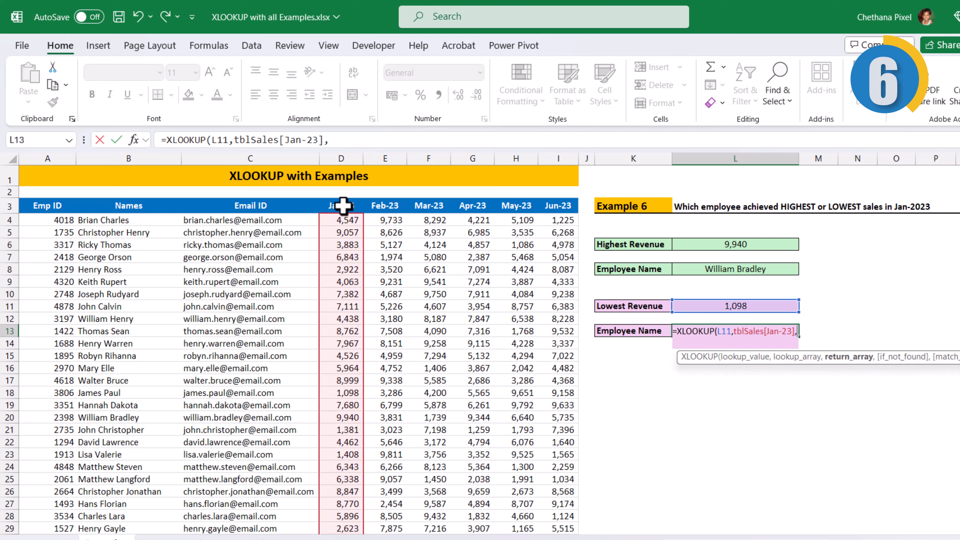
click(99, 196)
key(Return)
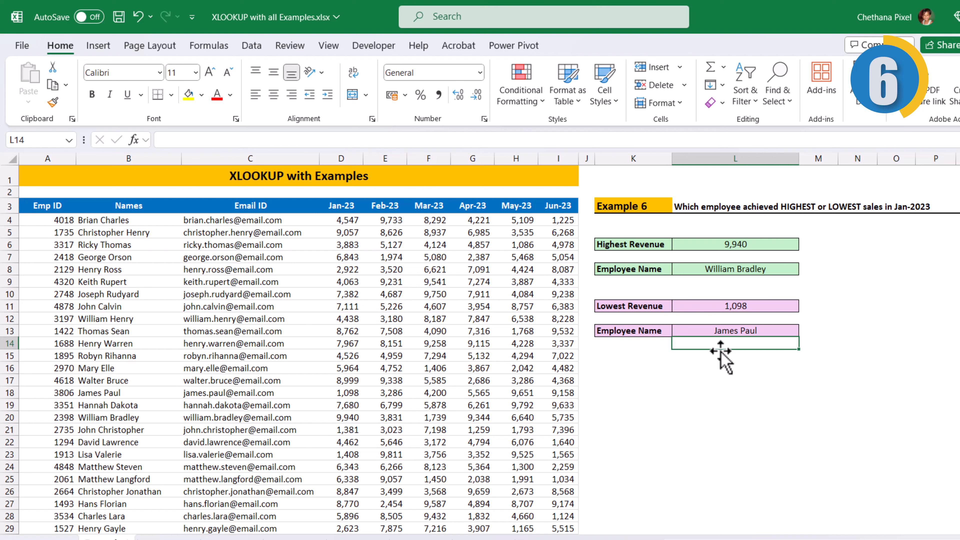
Step: Enter the test revenues 8000 in cell M6 beside Highest Revenue and 2300 in cell M11 beside Lowest Revenue
click(851, 245)
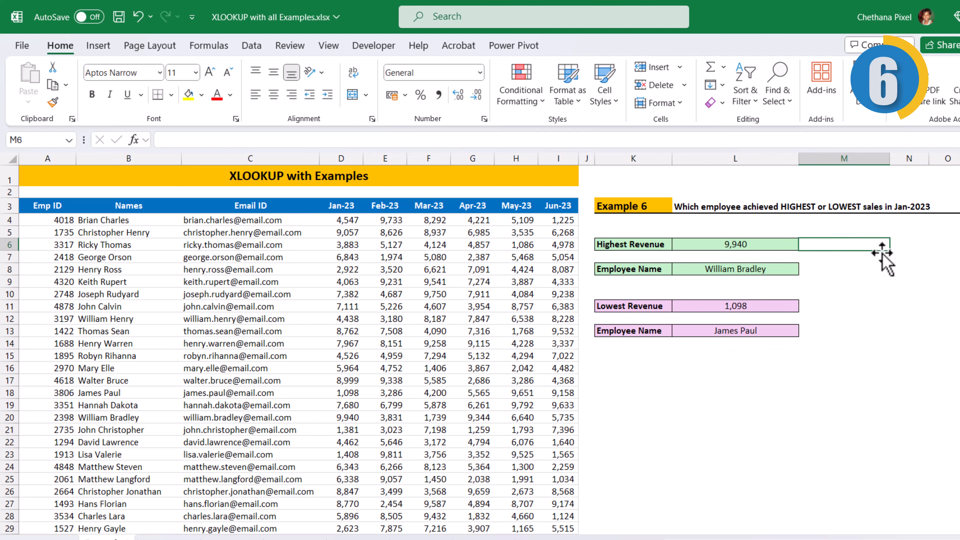
text(8)
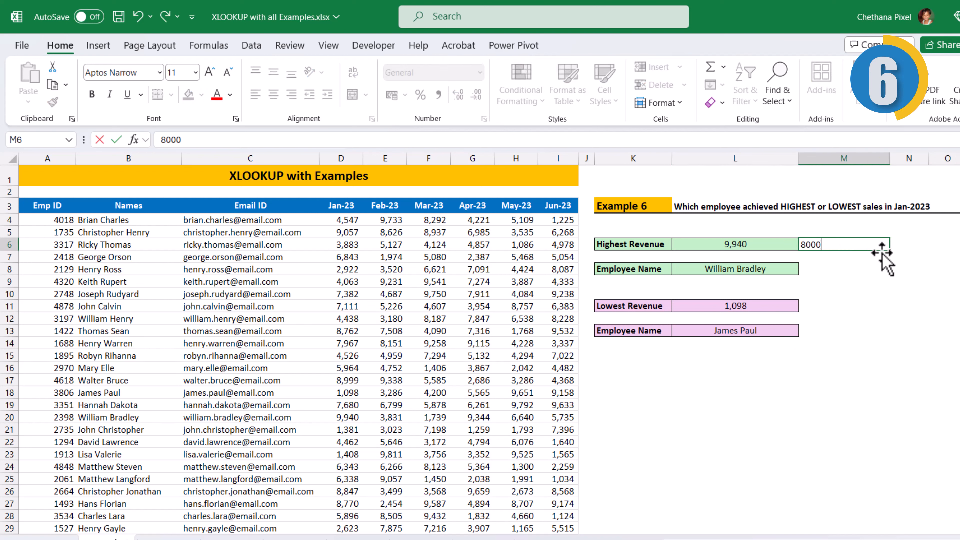
text(000)
key(Return)
click(862, 307)
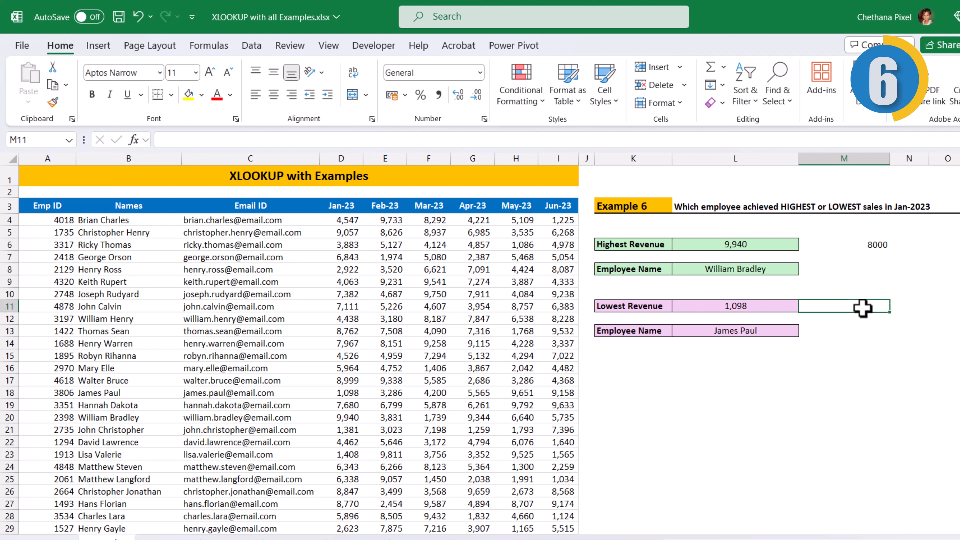
text(2300)
key(Return)
Step: Enter =XLOOKUP(M6,tblSales[Jan-23],tblSales[Names],,1) in cell M8 to find the exact match or next larger item
click(847, 267)
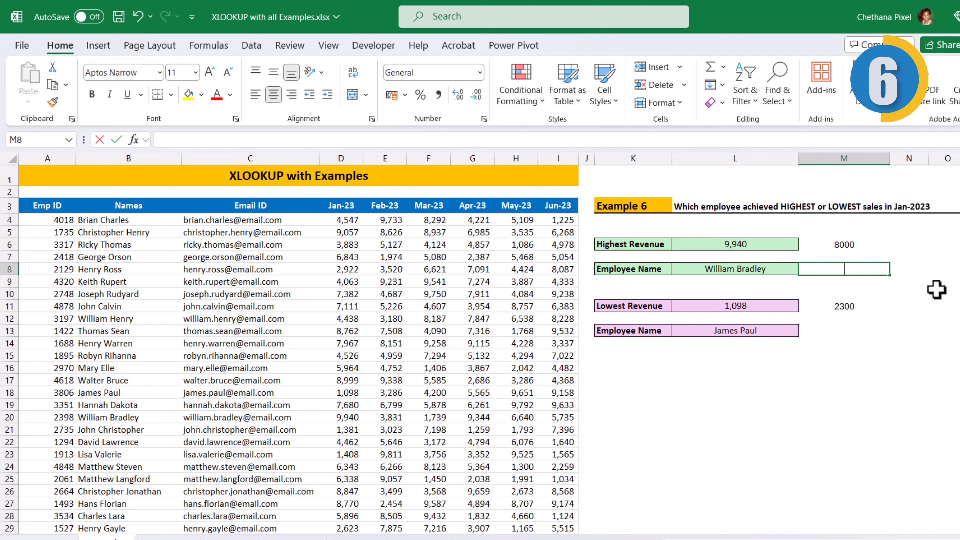
text(=xlo)
key(Tab)
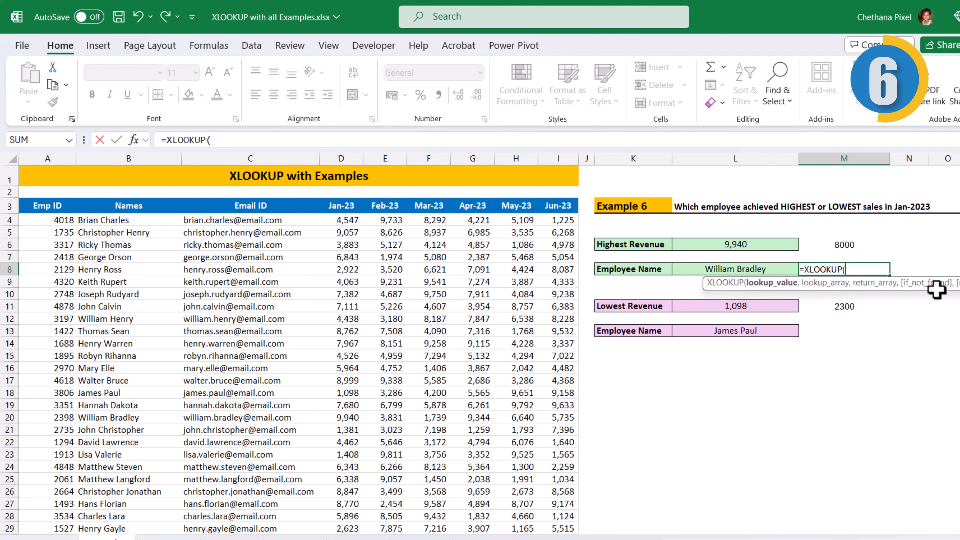
key(Up)
key(Up)
text(,)
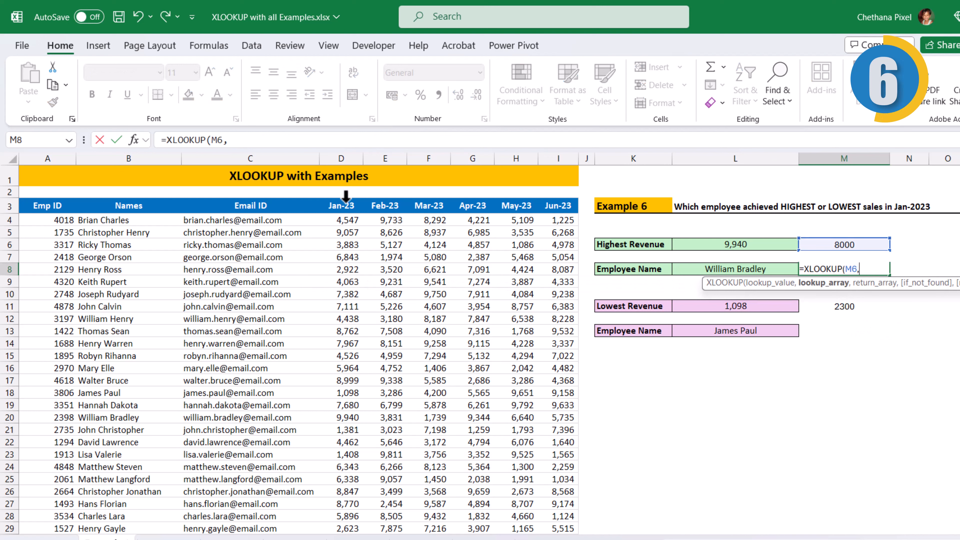
click(346, 195)
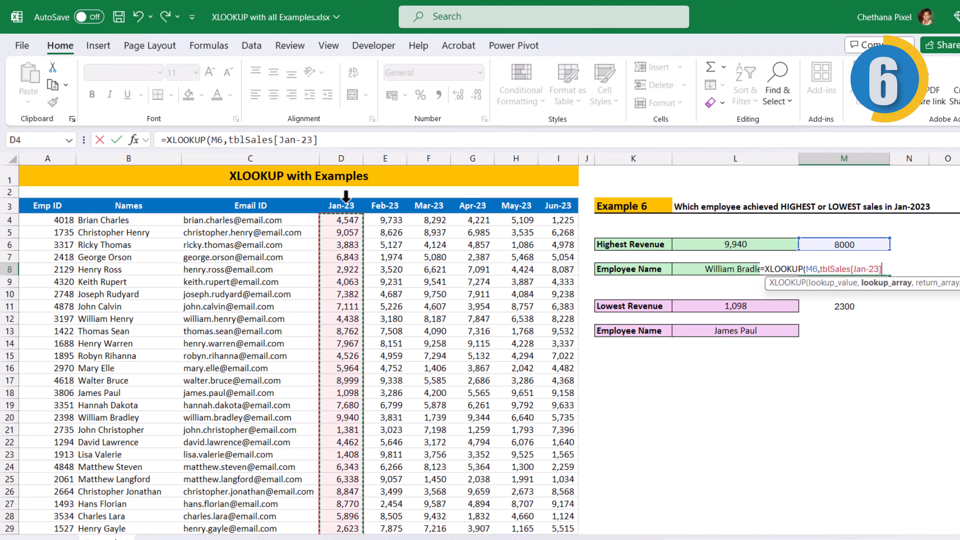
text(,)
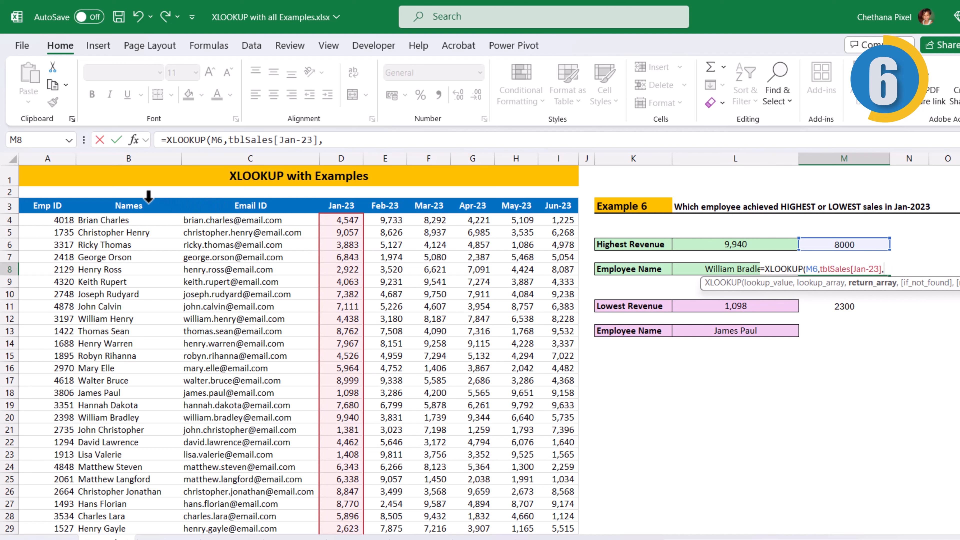
click(149, 195)
text(,)
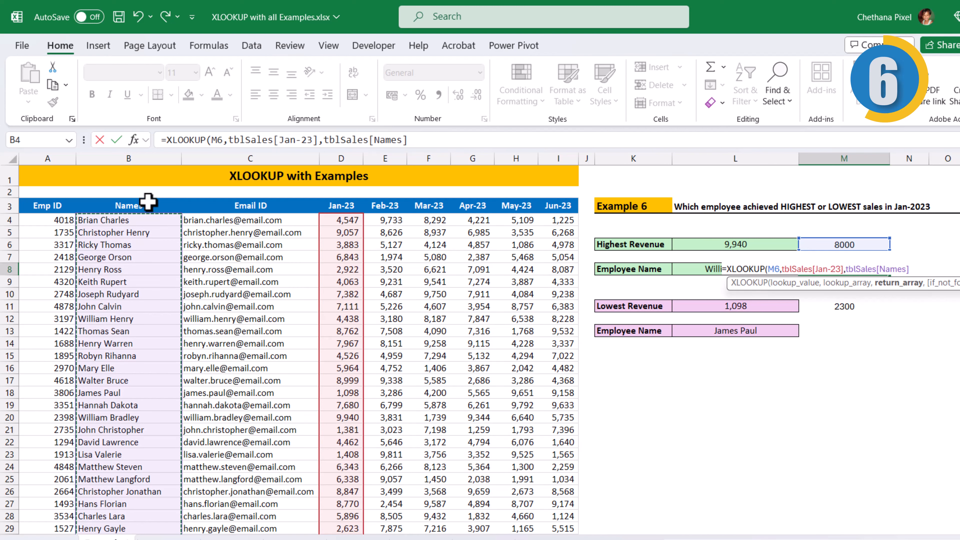
text(,)
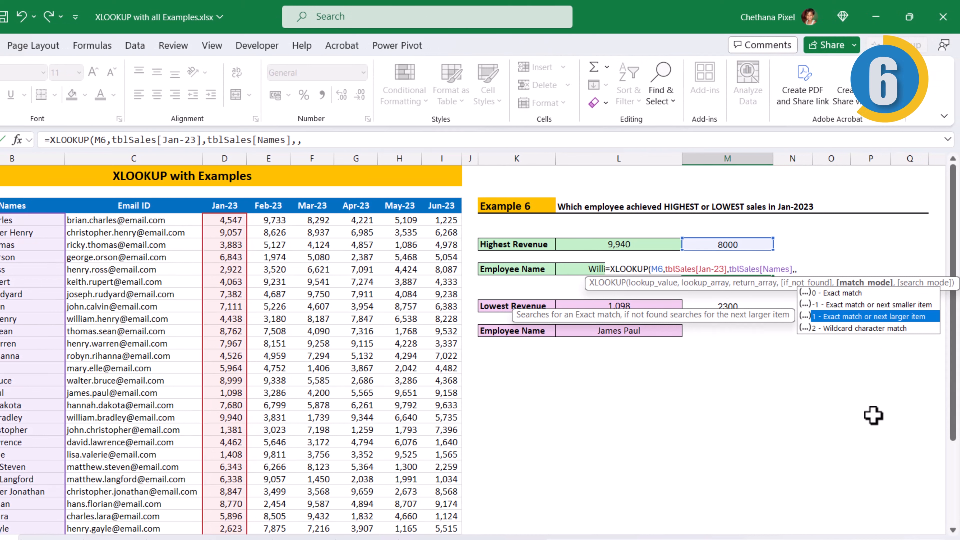
text(1))
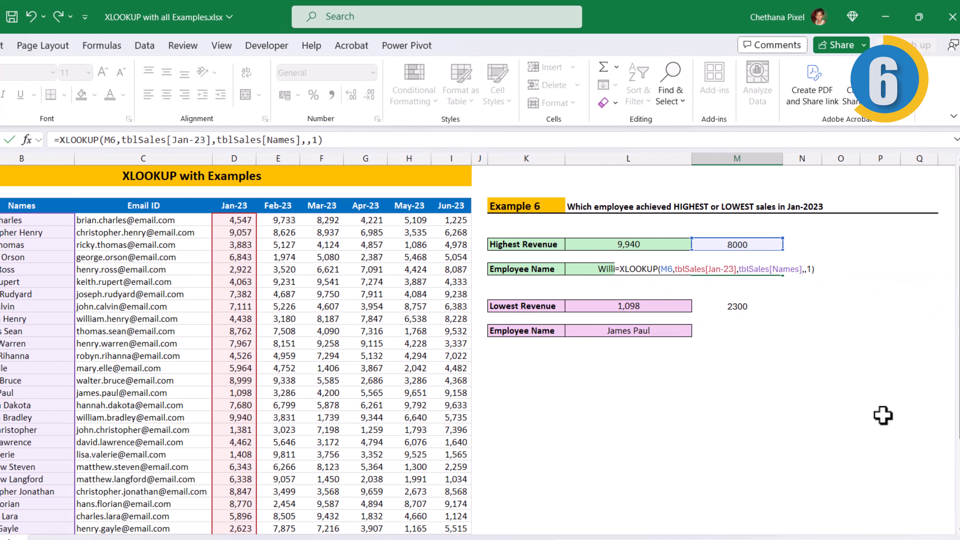
key(Return)
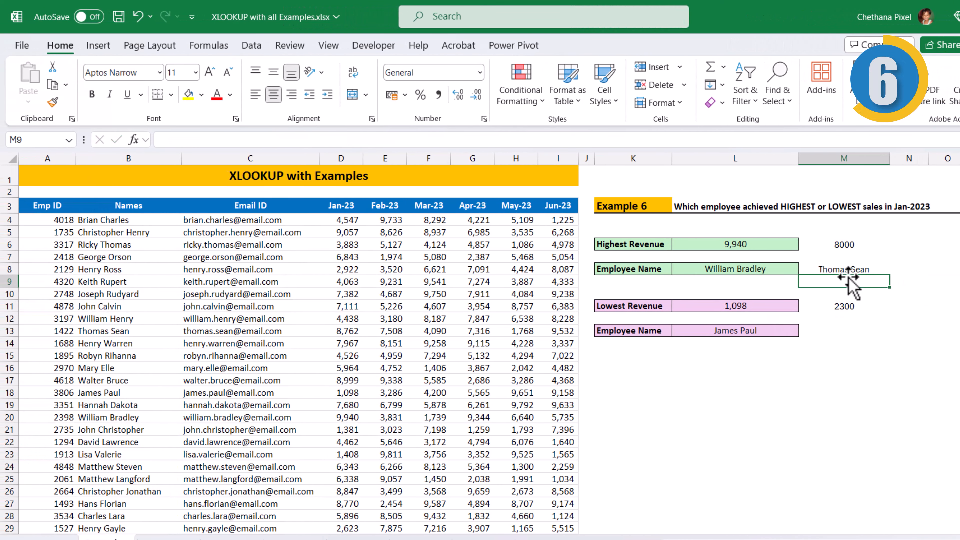
click(846, 271)
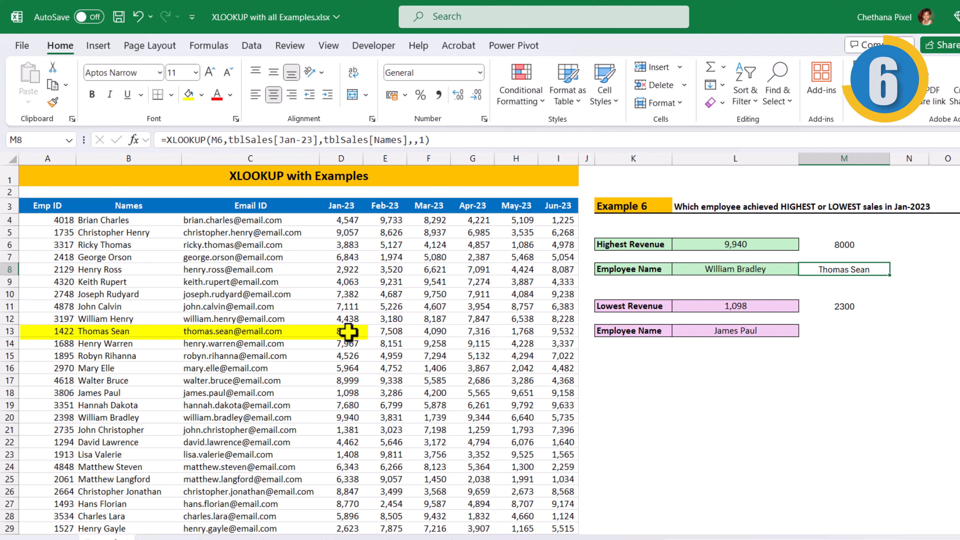
Step: Enter =XLOOKUP(M11,tblSales[Jan-23],tblSales[Names],,-1) in cell M13 to find the exact match or next smaller item
click(843, 331)
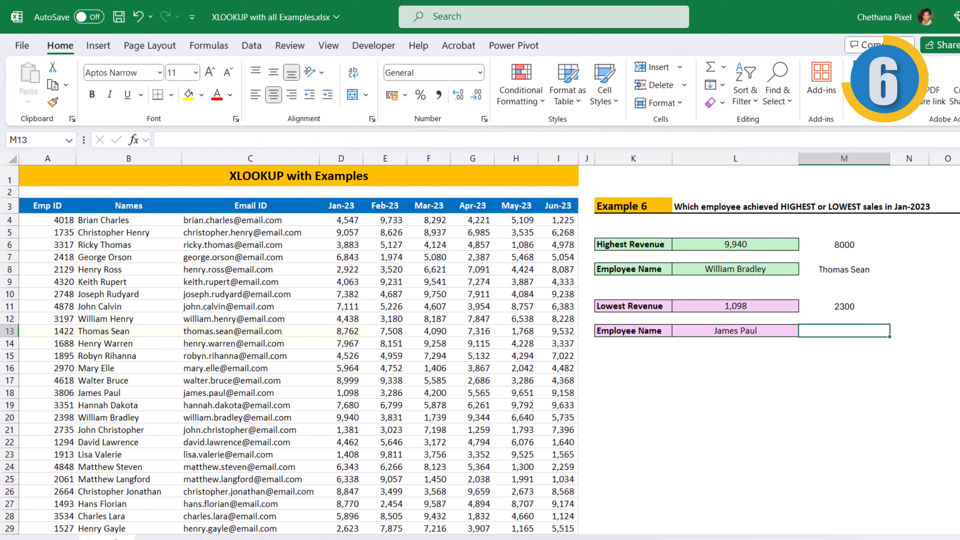
text(=xl)
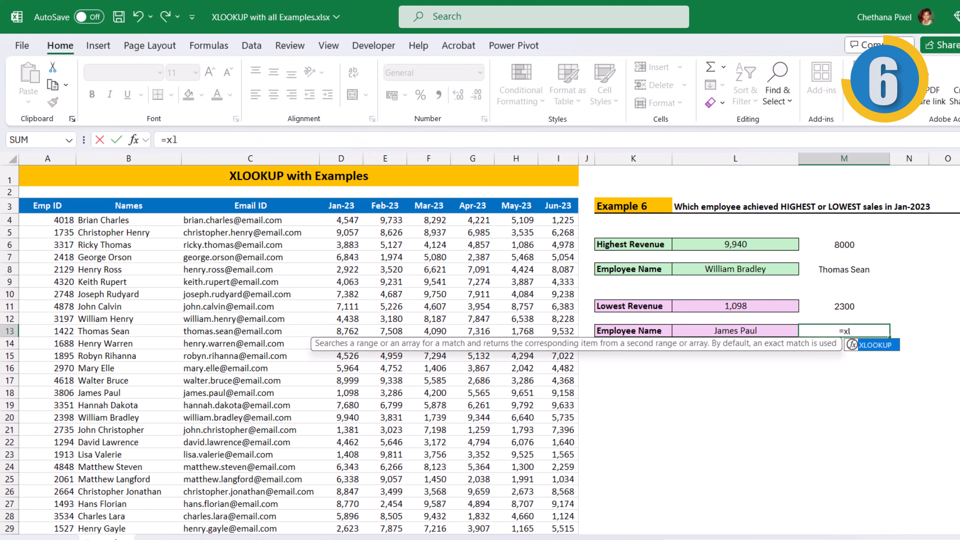
key(Tab)
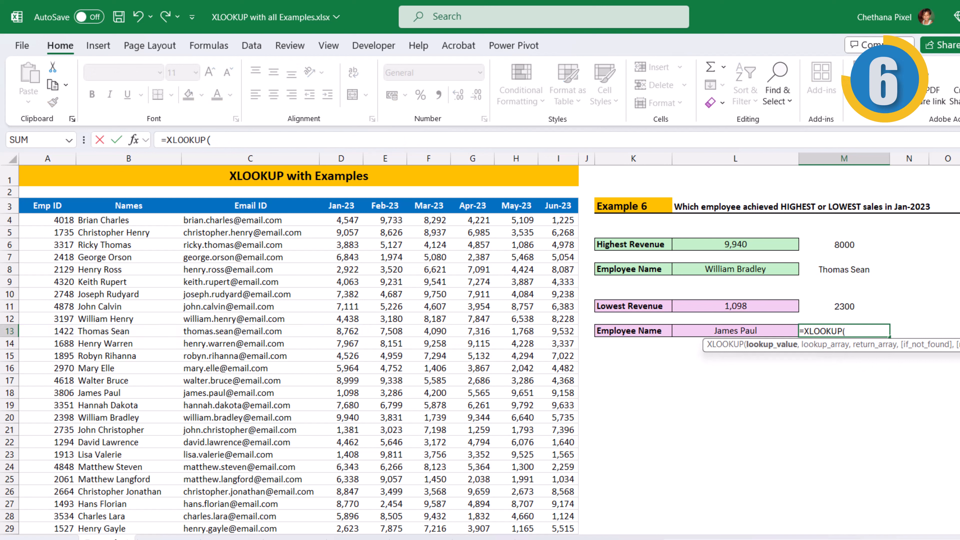
key(Up)
key(Up)
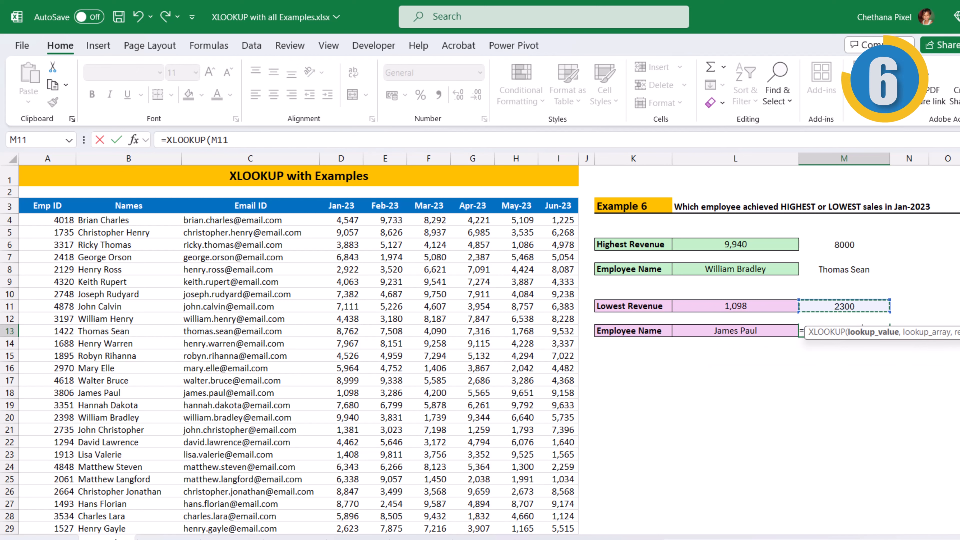
text(,)
click(348, 203)
text(,)
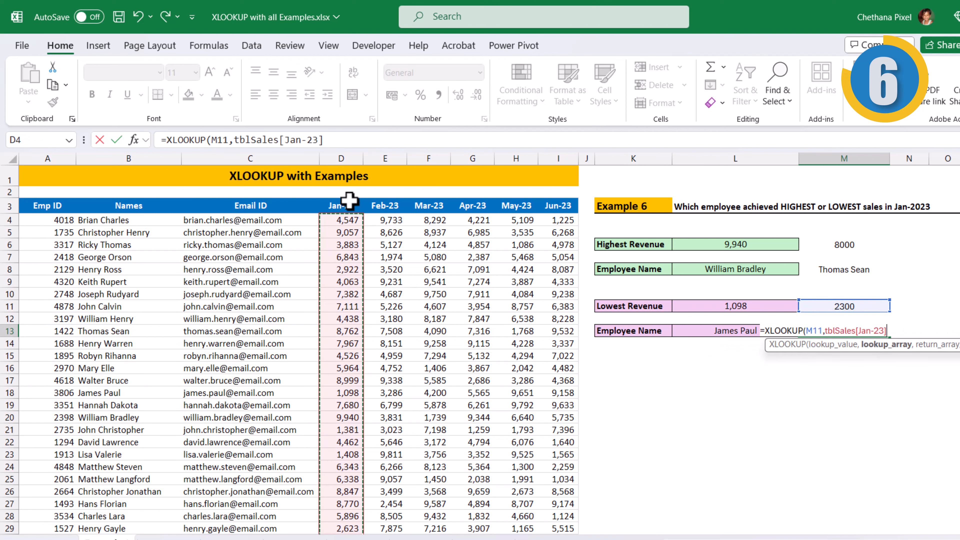
click(141, 195)
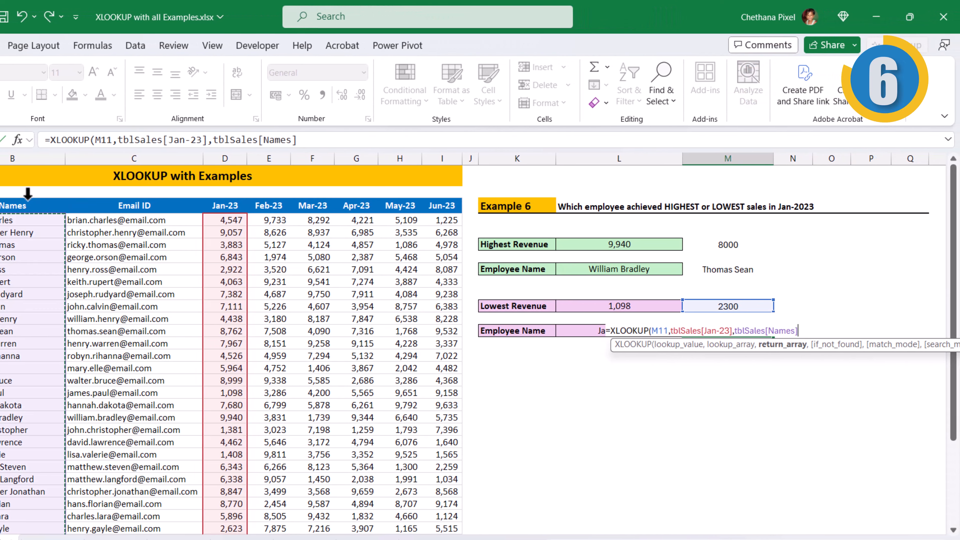
text(,,)
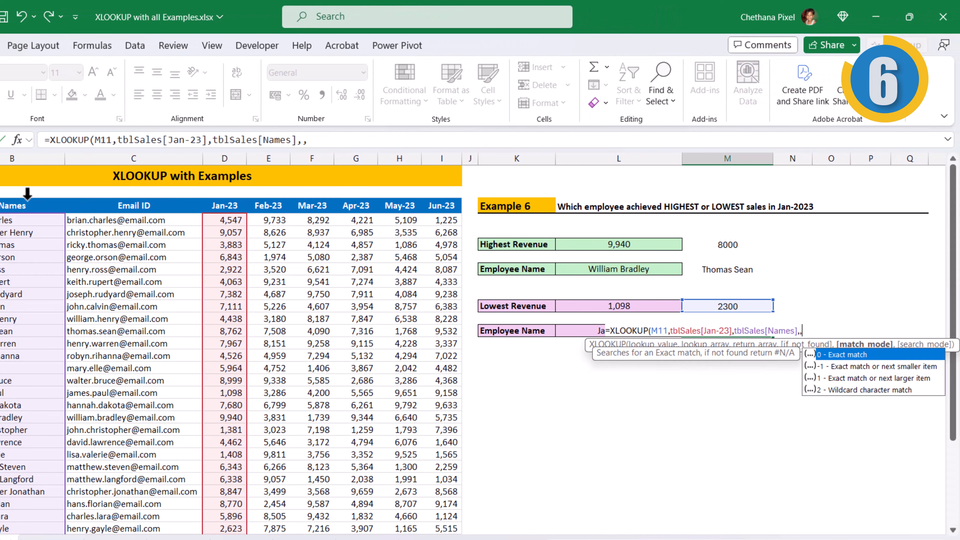
key(Down)
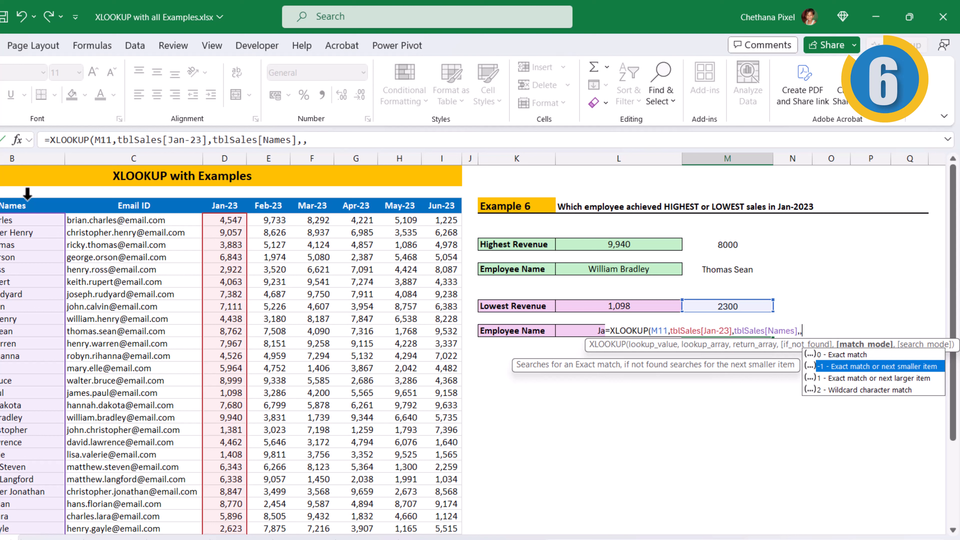
key(Tab)
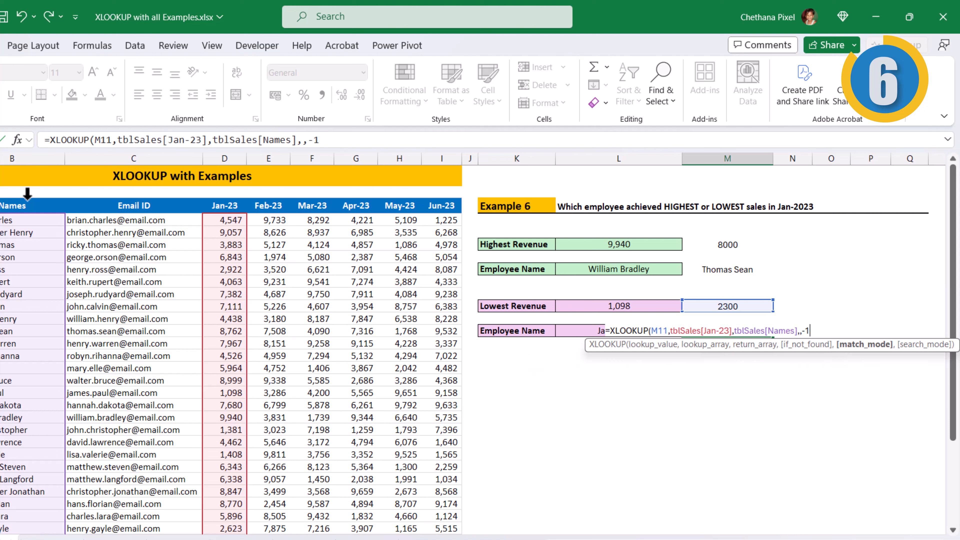
text())
key(Return)
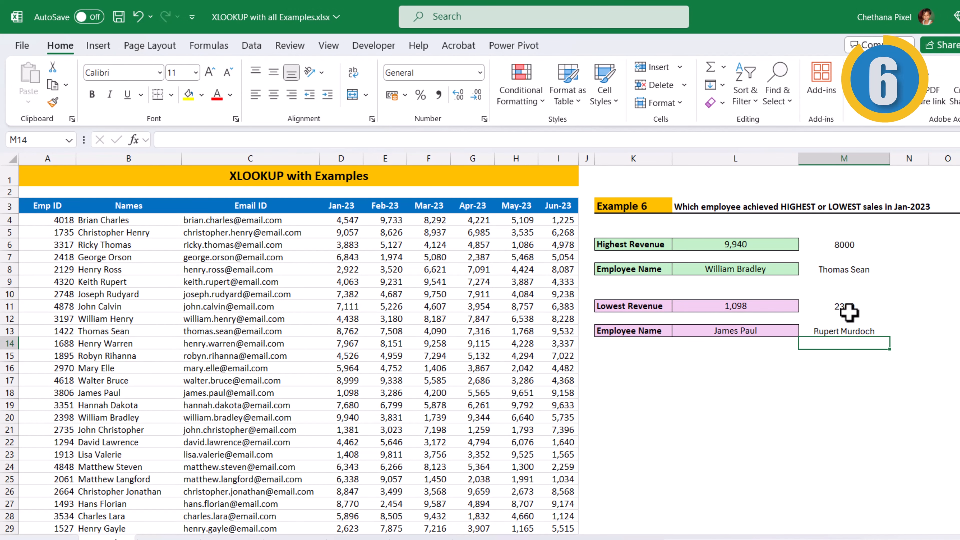
Step: For Example 7, enter =XLOOKUP(L6&"*",tblSales[Names],tblSales[Email ID]) in the From Bottom cell L8
scroll(848, 312, down, 2)
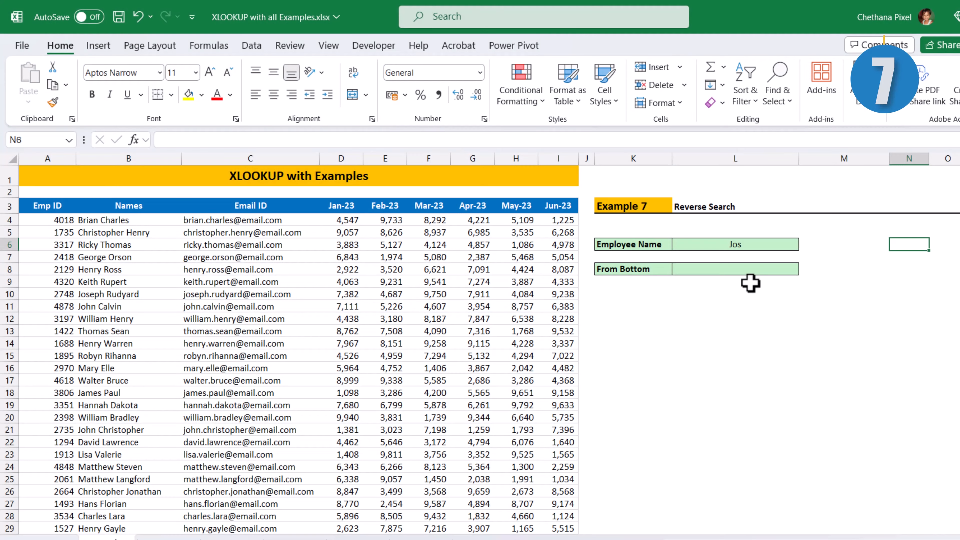
click(726, 270)
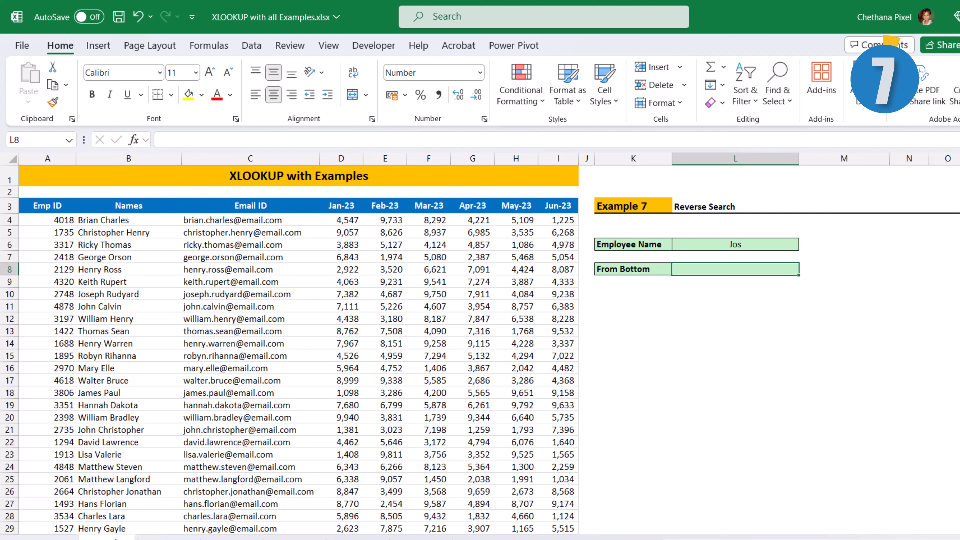
text(=XLOOKUP()
key(Up)
key(Up)
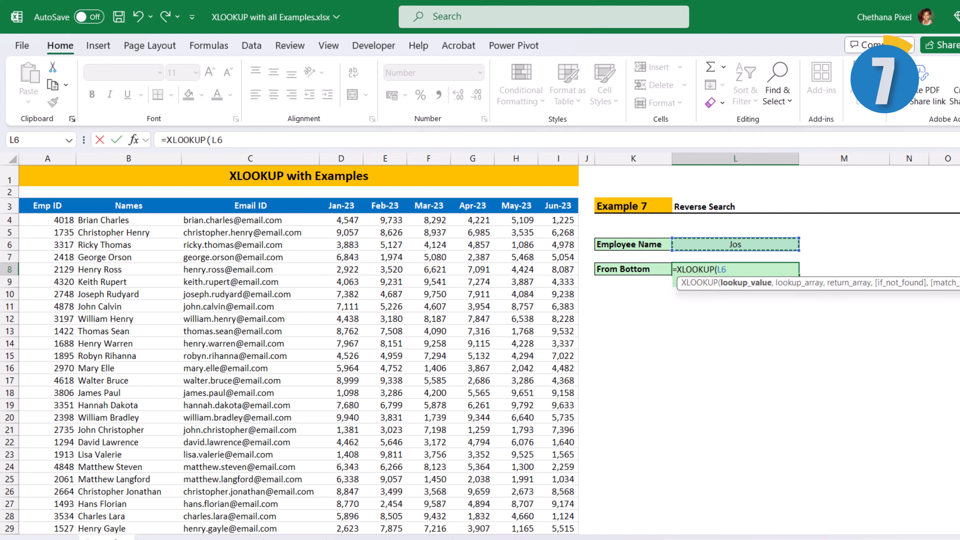
text(&)
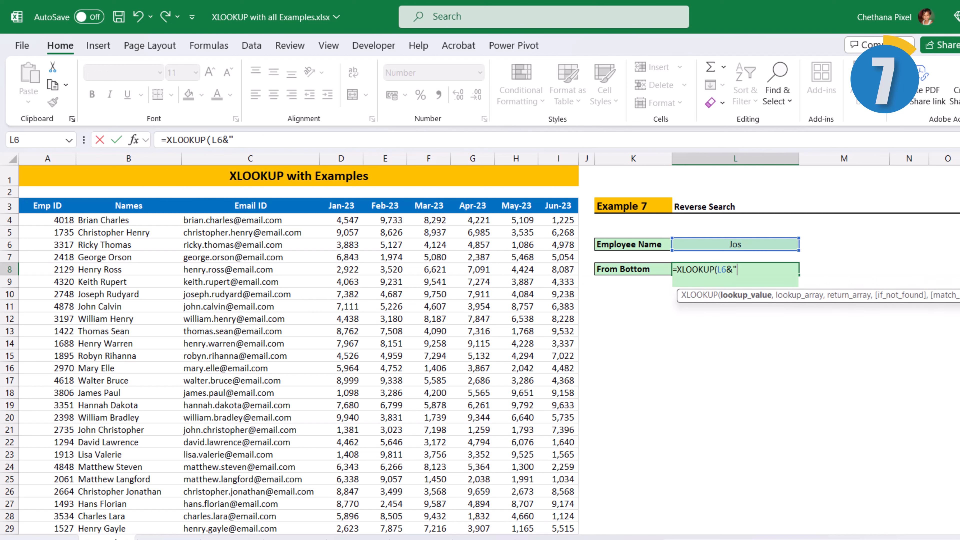
text("*",)
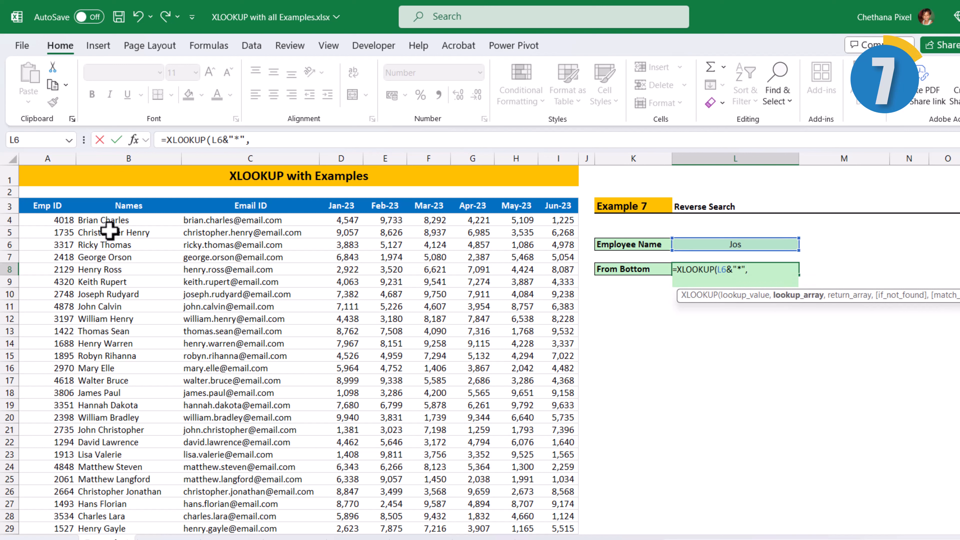
click(147, 196)
text(,)
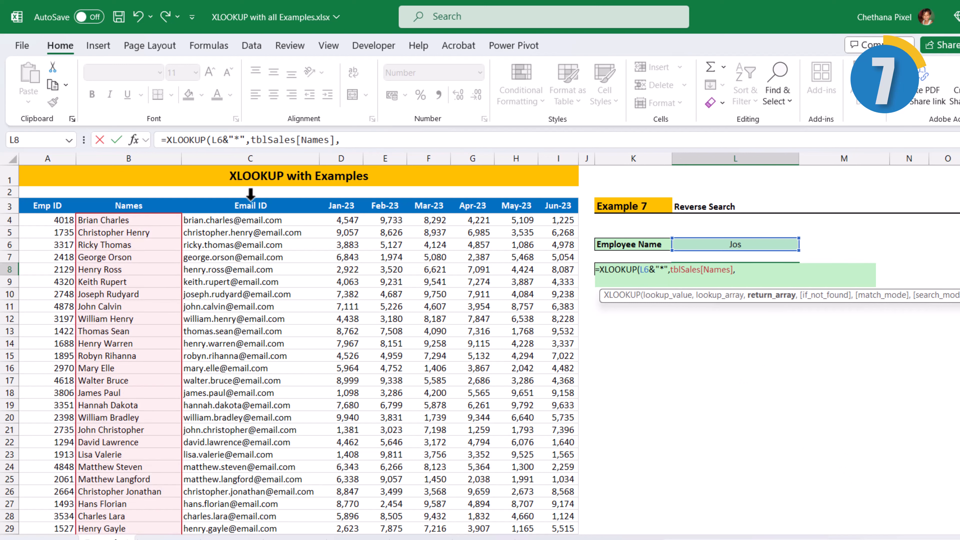
click(251, 194)
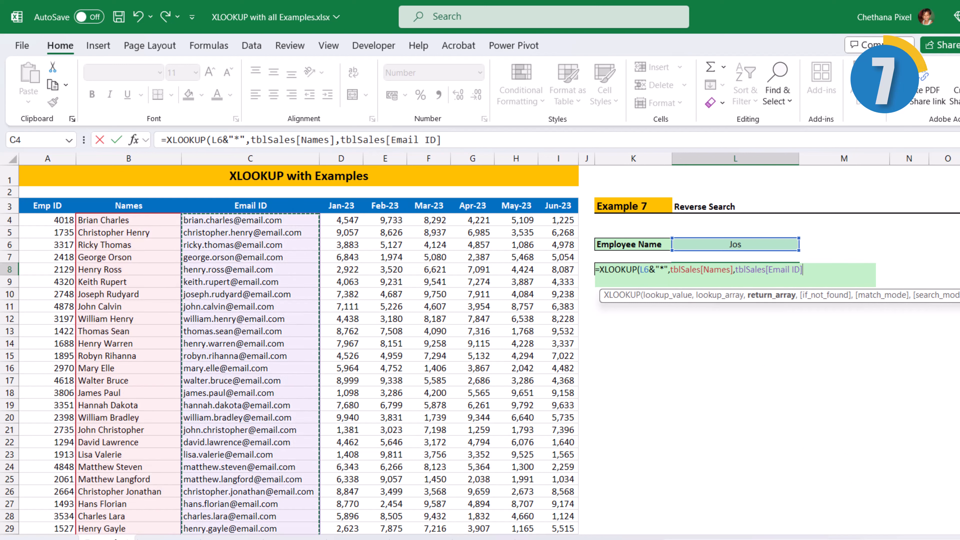
text())
key(Return)
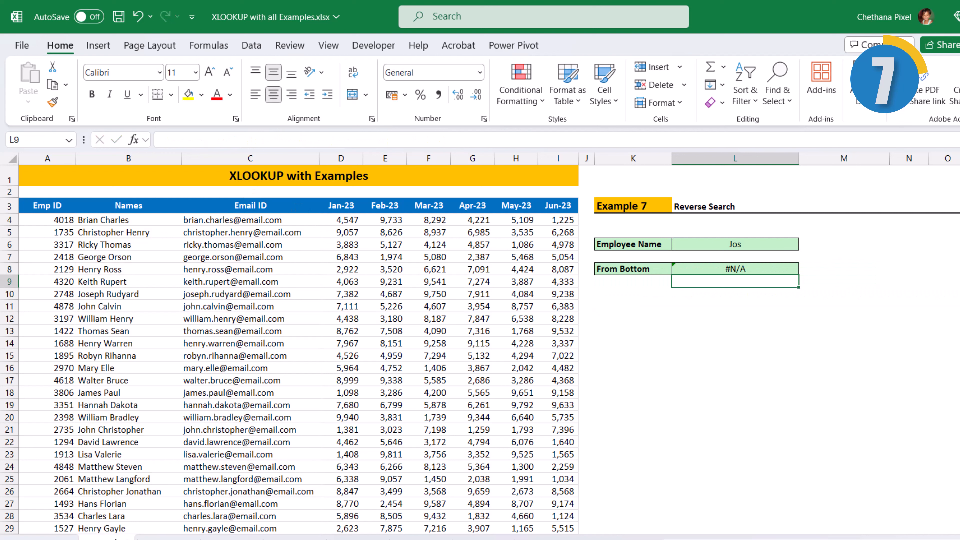
Step: Add match mode 2 for wildcard character match to the XLOOKUP formula in L8, leaving the if_not_found argument empty
double_click(734, 269)
text(,,)
key(Down)
key(Down)
key(Down)
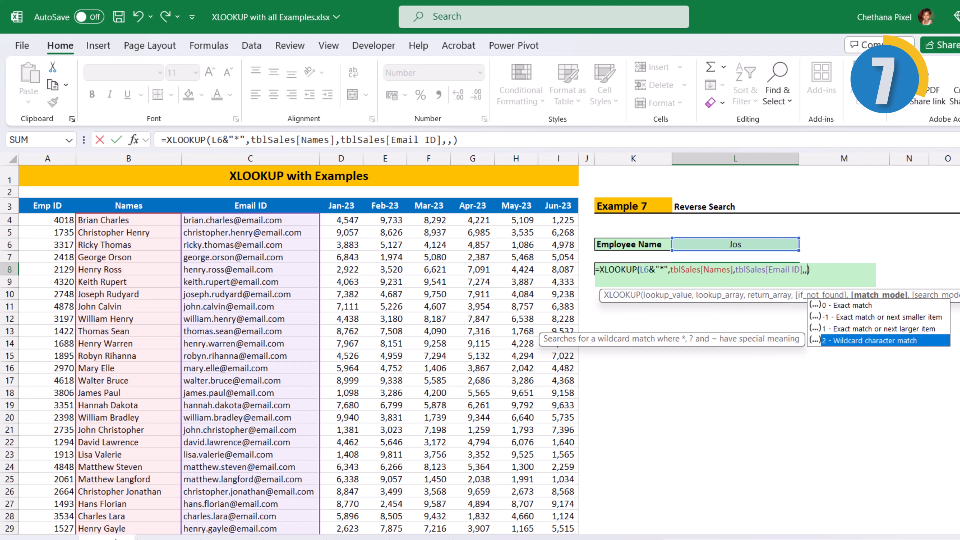
text(2)
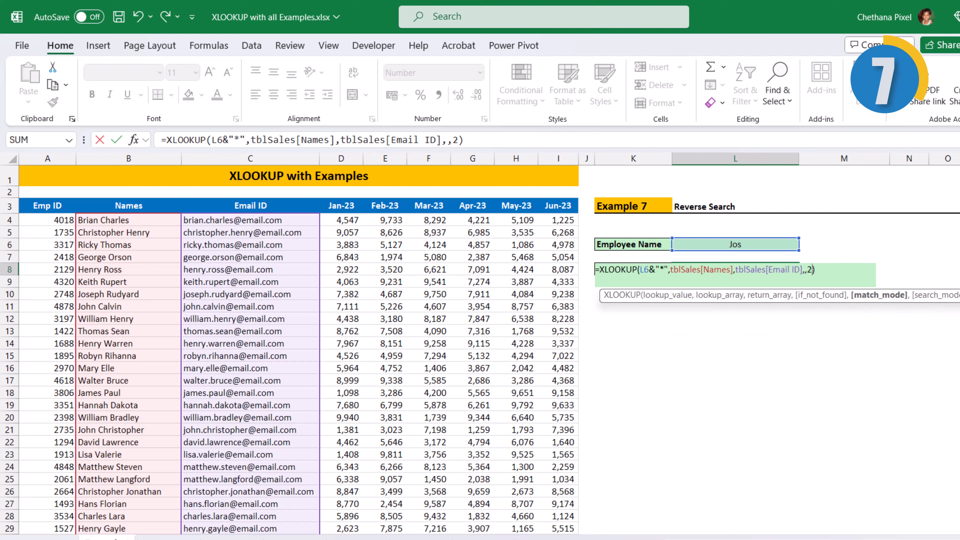
key(Return)
click(745, 270)
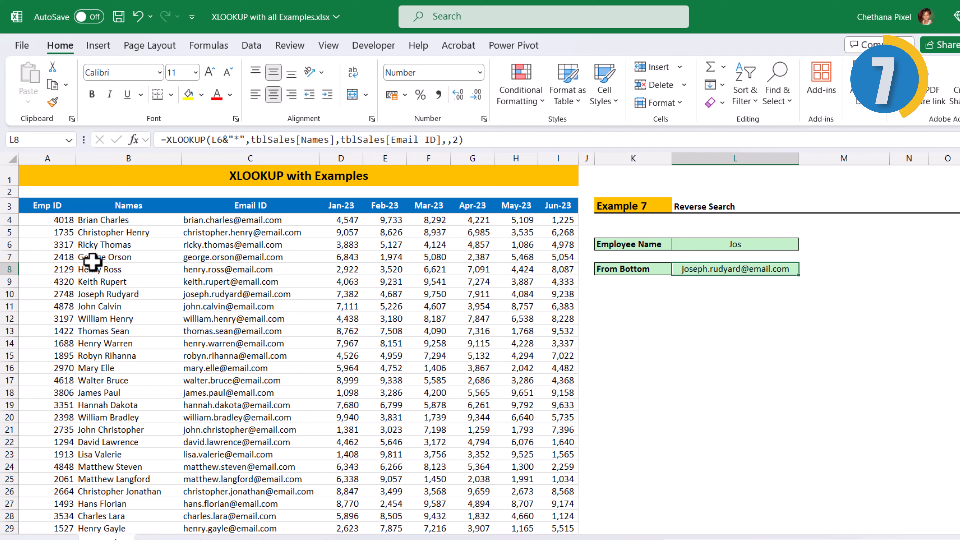
Step: Replace the employee name in cell B22 with another name that starts with Jos, and select cell L8
click(92, 295)
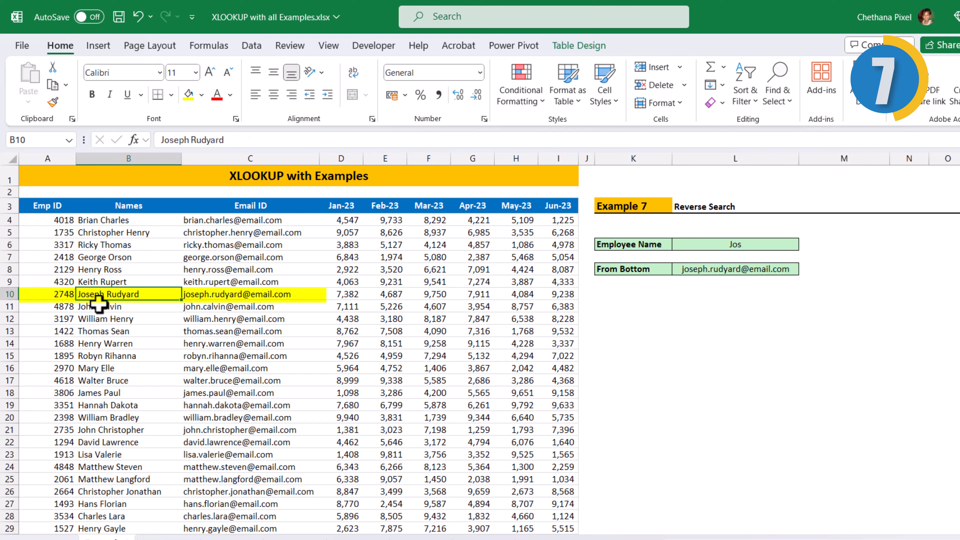
text(Jose Mary)
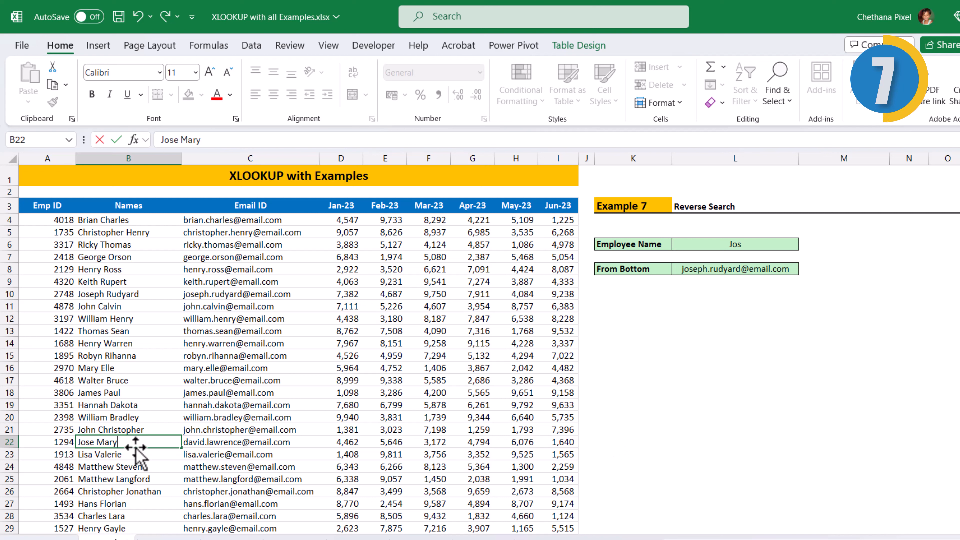
key(Return)
click(735, 268)
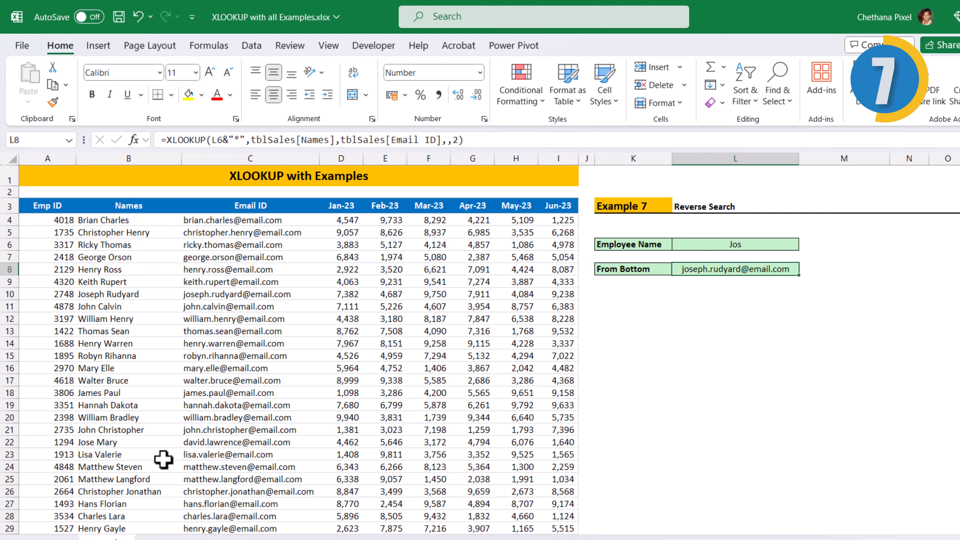
Step: Start an XLOOKUP formula in cell L10 with lookup value L6&"*", lookup array tblSales[Names] and return array tblSales[Email ID]
click(729, 293)
text(=)
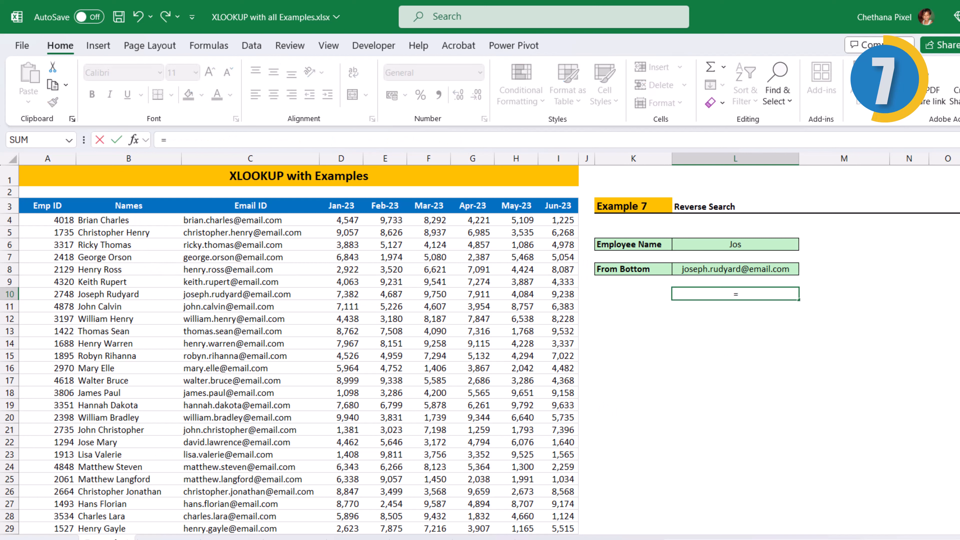
text(XLOOKUP()
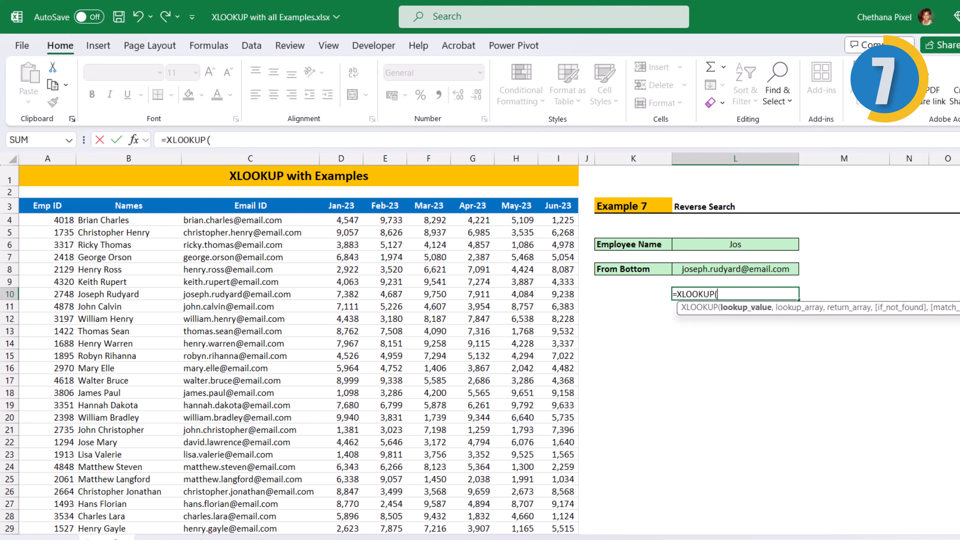
key(Up)
key(Up)
key(Up)
key(Up)
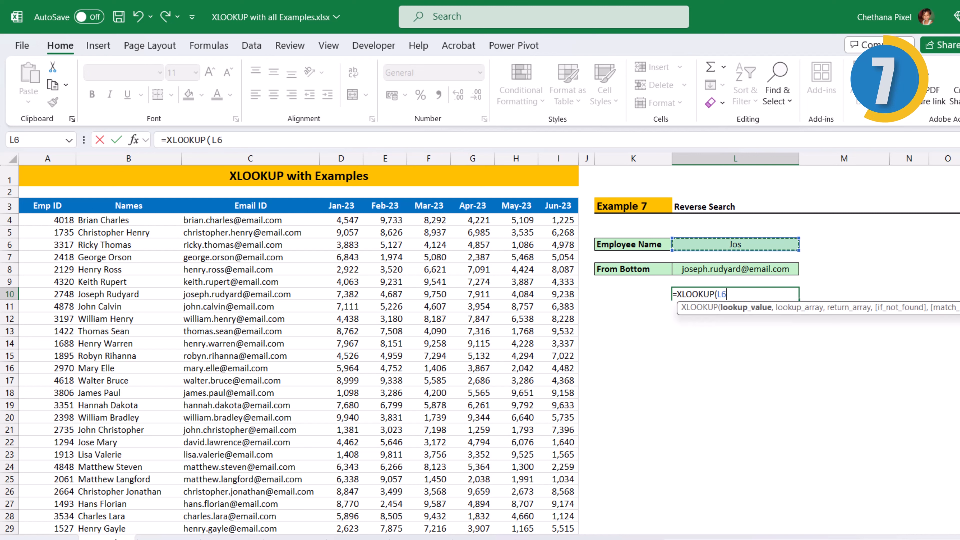
text(&)
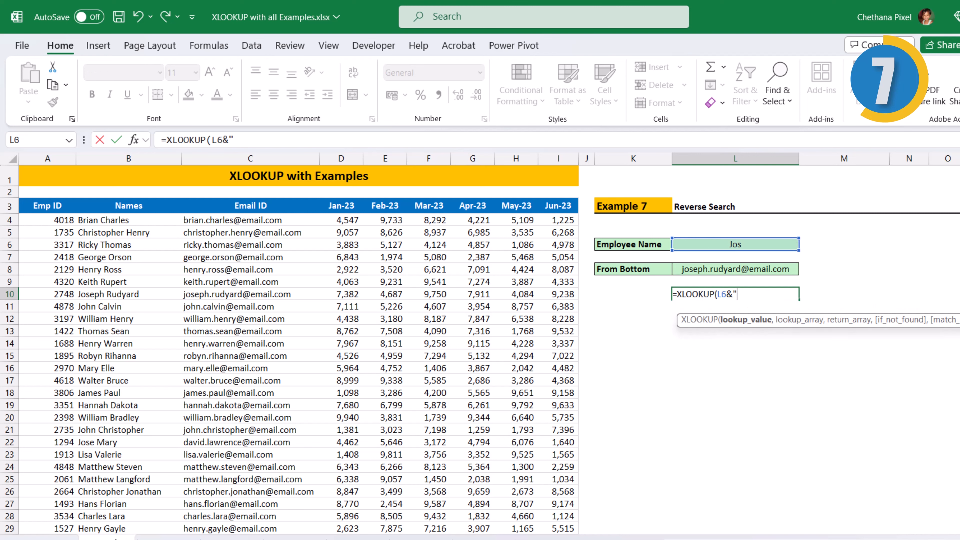
text("*",tblSales[Names)
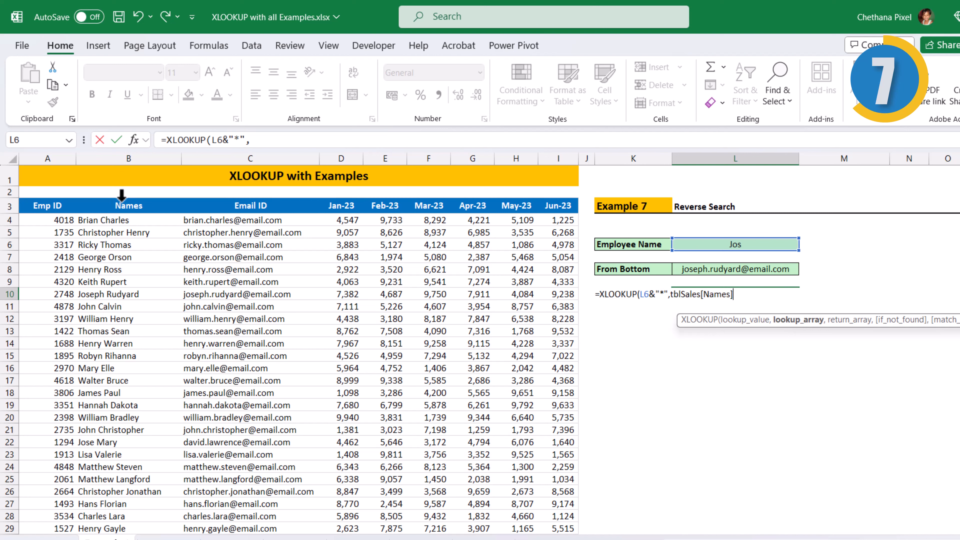
click(121, 195)
text(,)
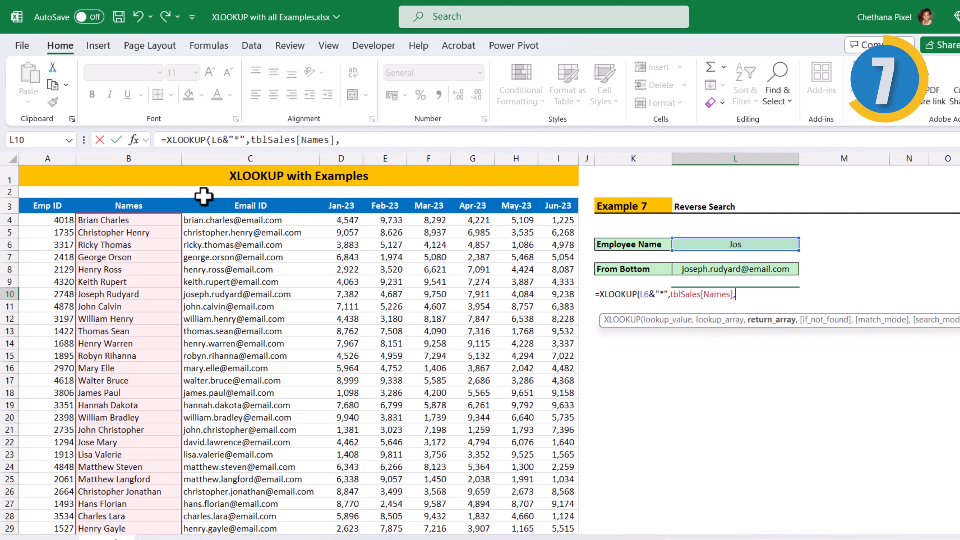
click(224, 193)
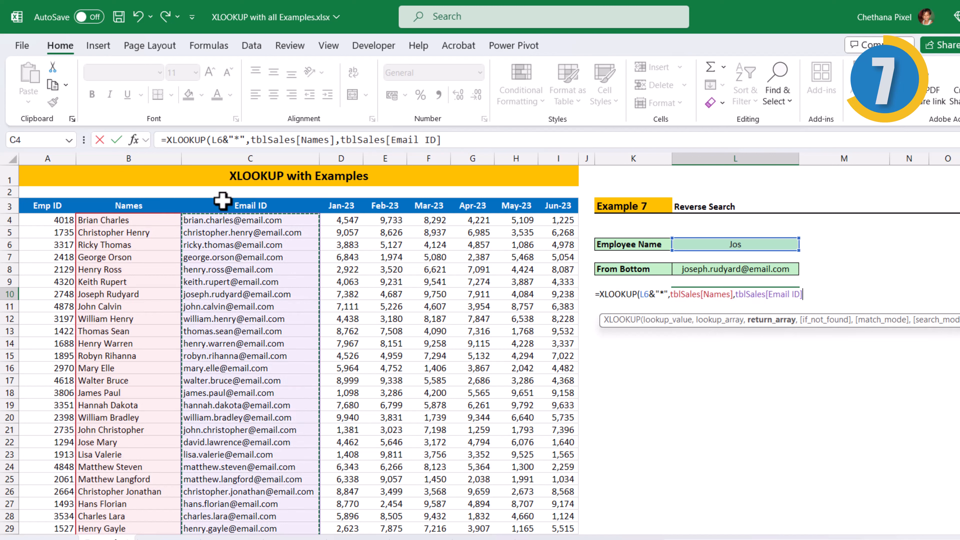
Step: Complete the L10 formula with search mode -1 for last-to-first, leaving the if_not_found and match mode arguments empty
text(,,,)
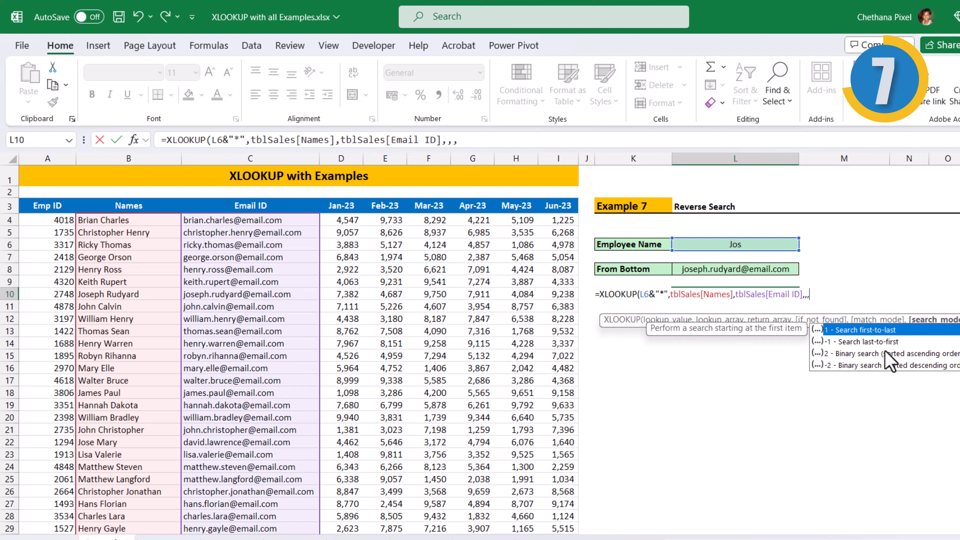
key(Down)
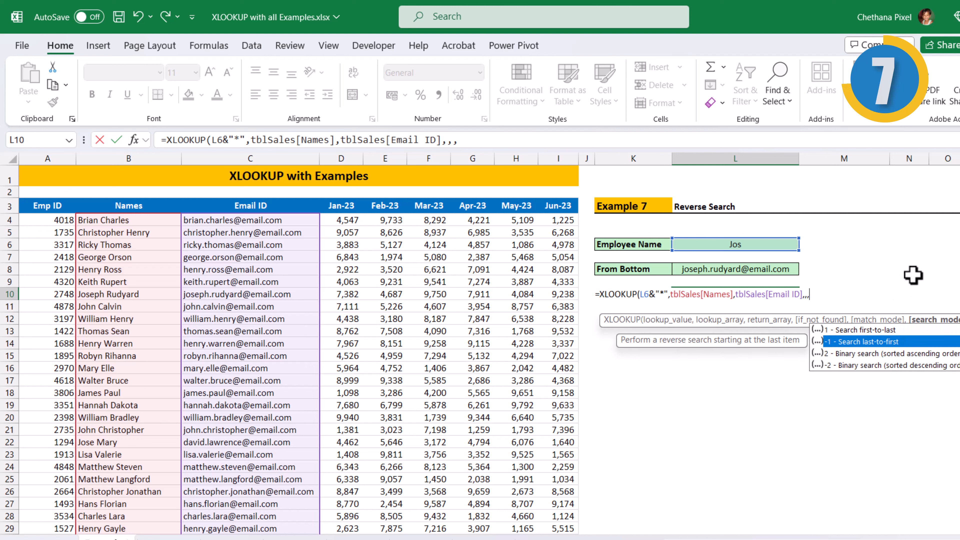
key(Tab)
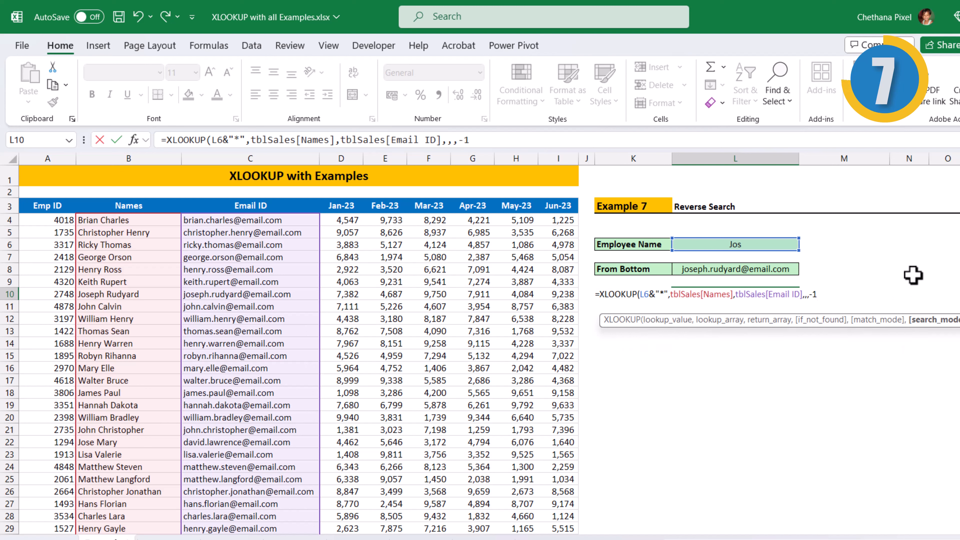
text())
key(Return)
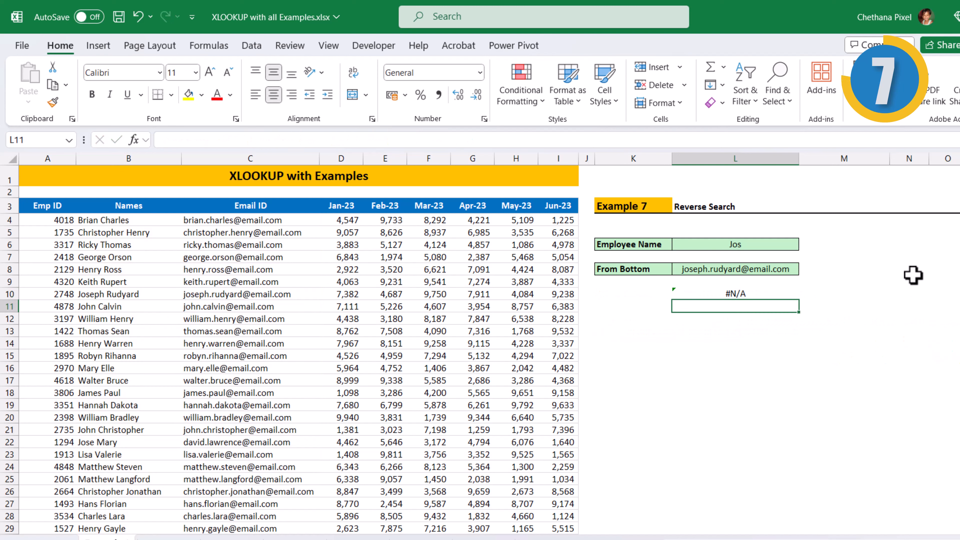
Step: Set the match mode argument of the L10 XLOOKUP formula to 2, wildcard character match
double_click(812, 295)
click(807, 294)
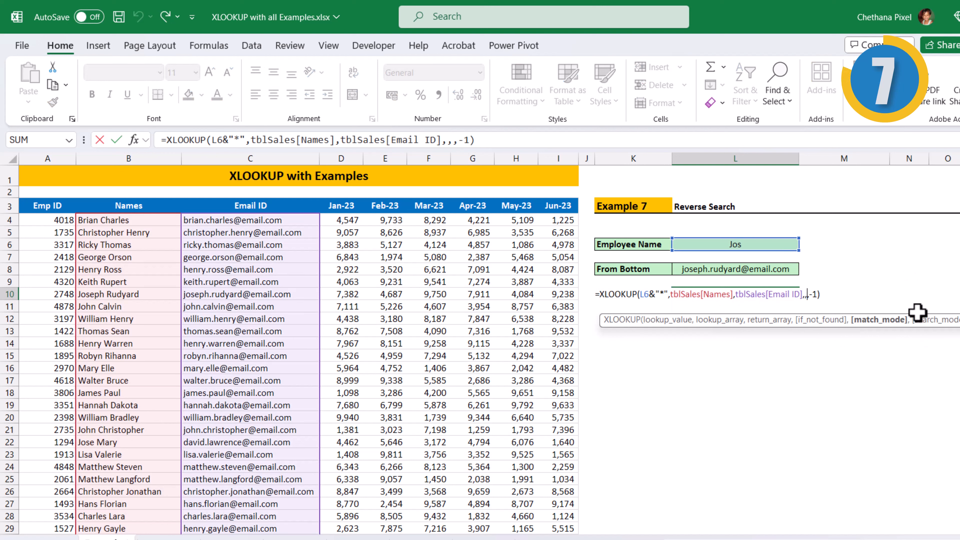
text(2)
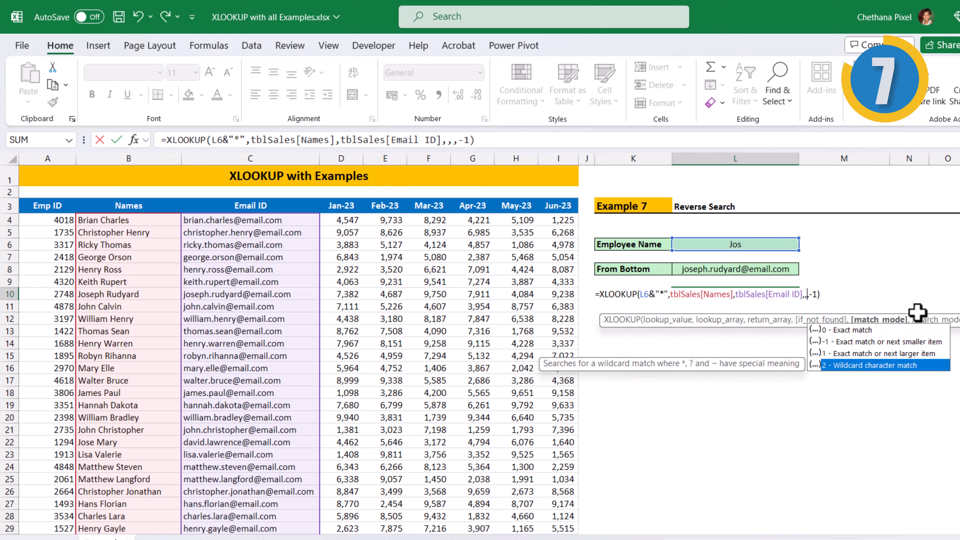
key(Return)
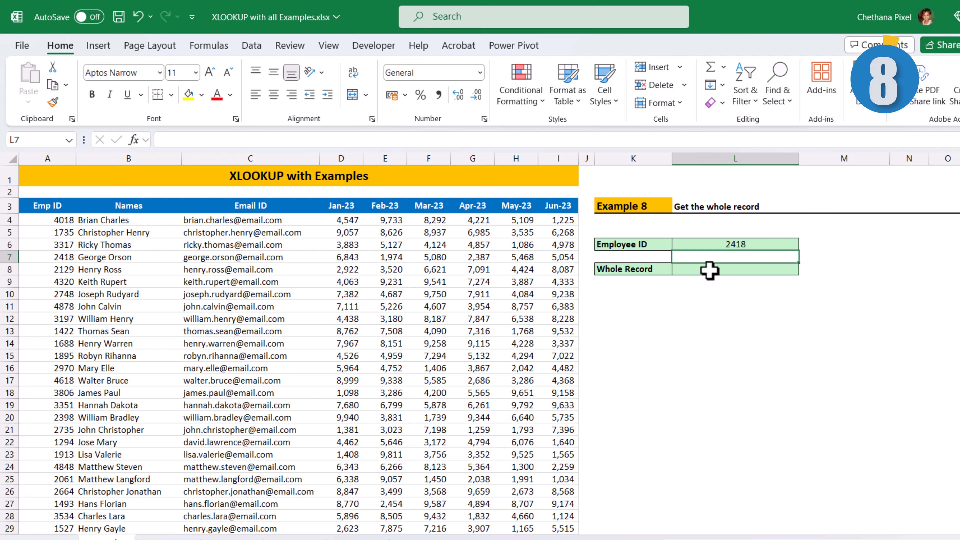
Step: Enter an XLOOKUP formula in cell L8 with lookup value L6, lookup array tblSales[Emp ID] and the whole tblSales table as return array
drag(64, 270, 563, 273)
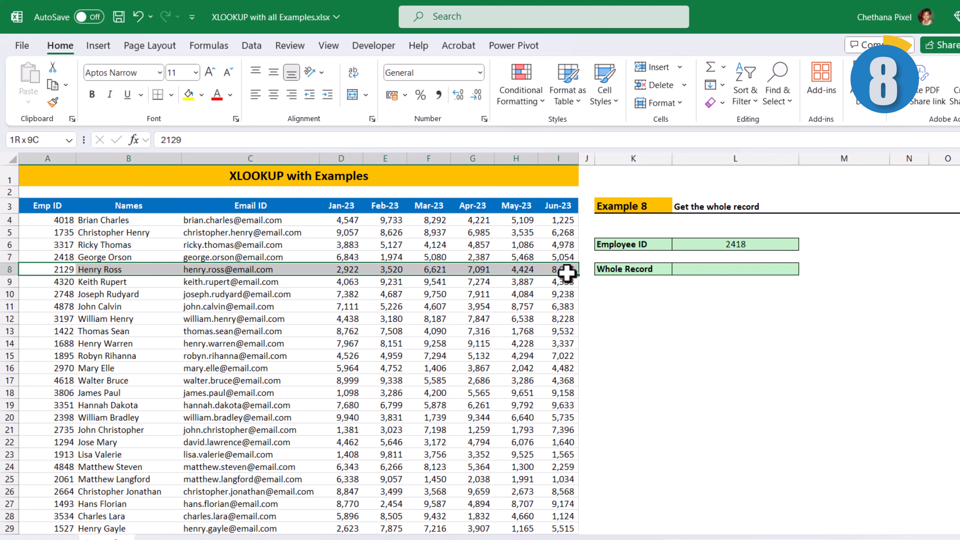
click(724, 271)
text(=XLOOKUP()
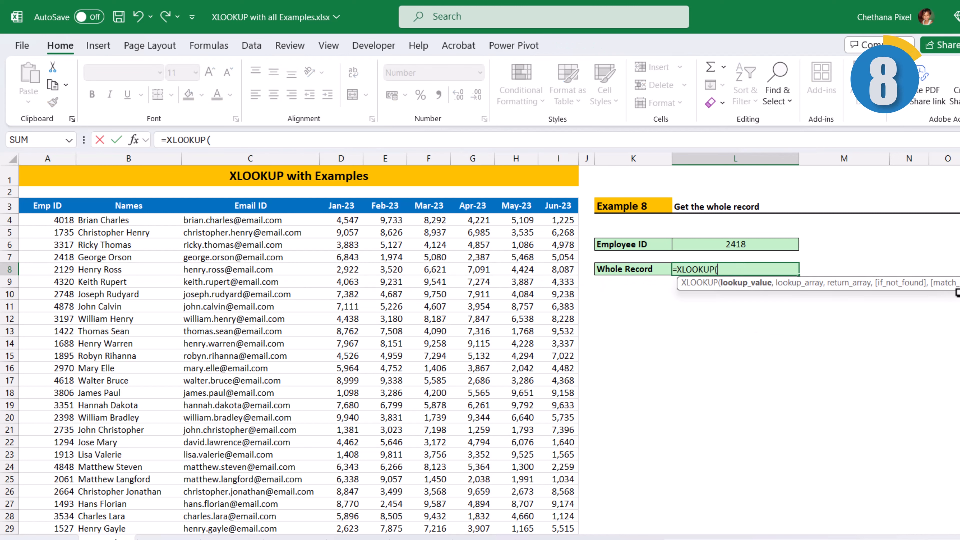
key(Up)
key(Up)
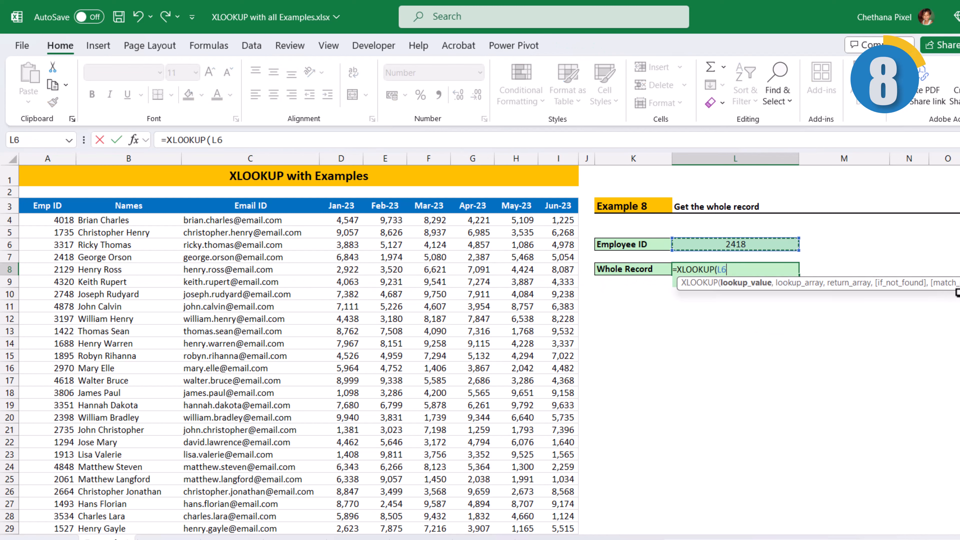
text(,)
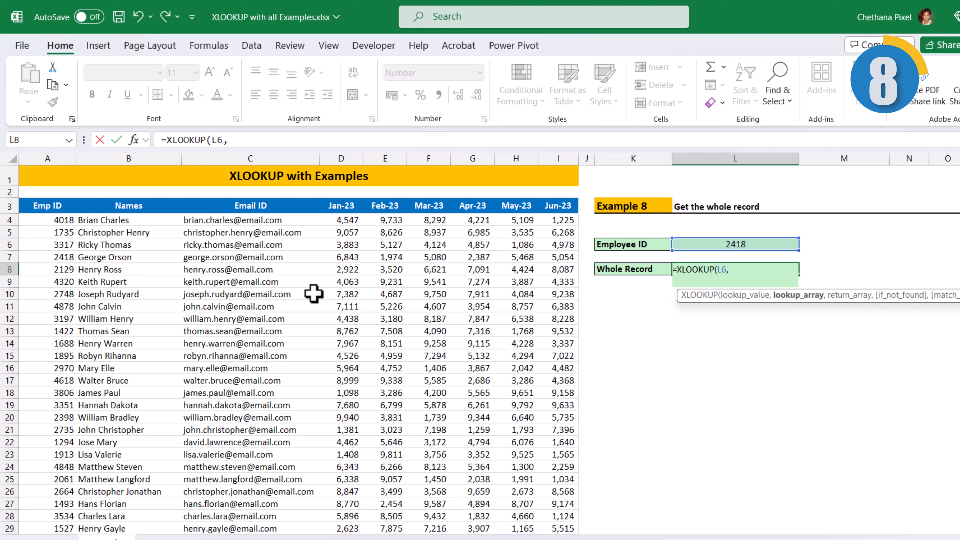
click(46, 194)
text(,)
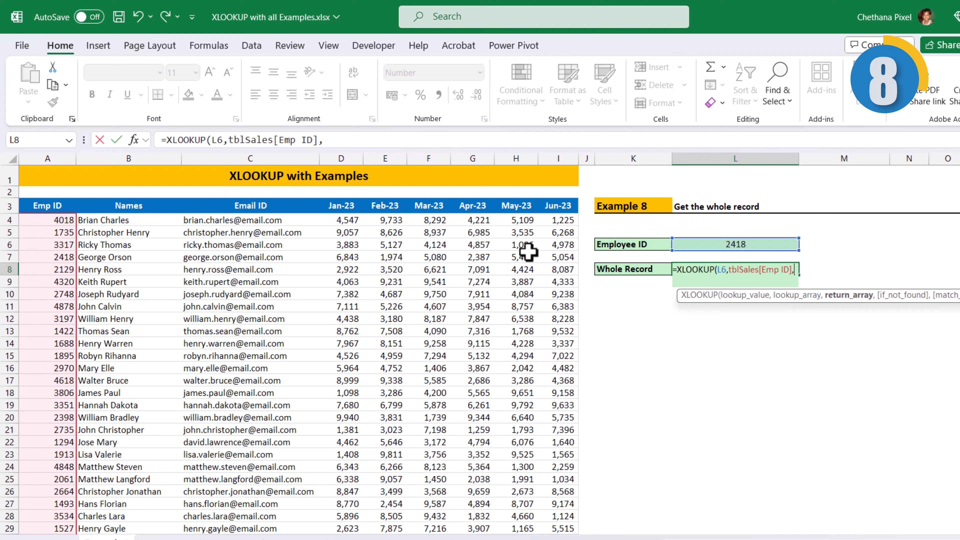
click(13, 190)
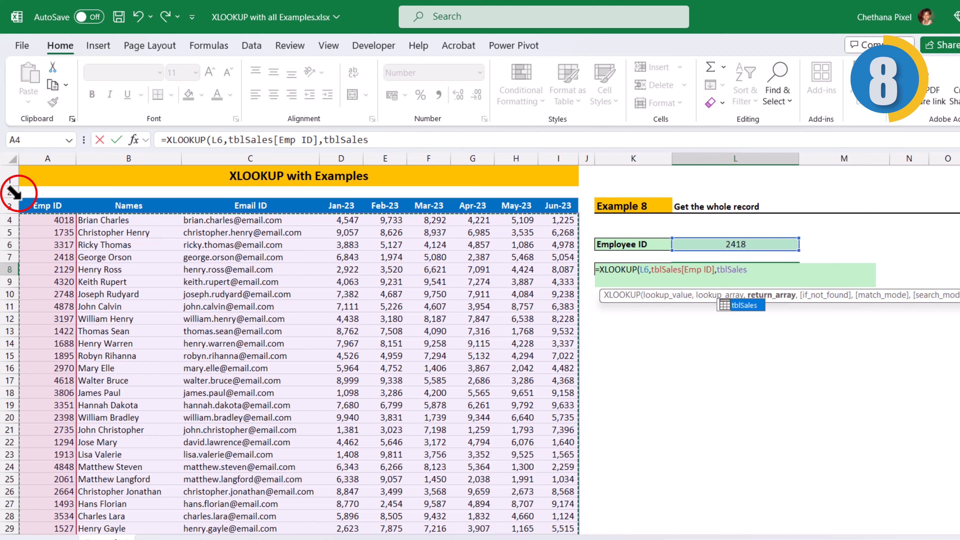
text())
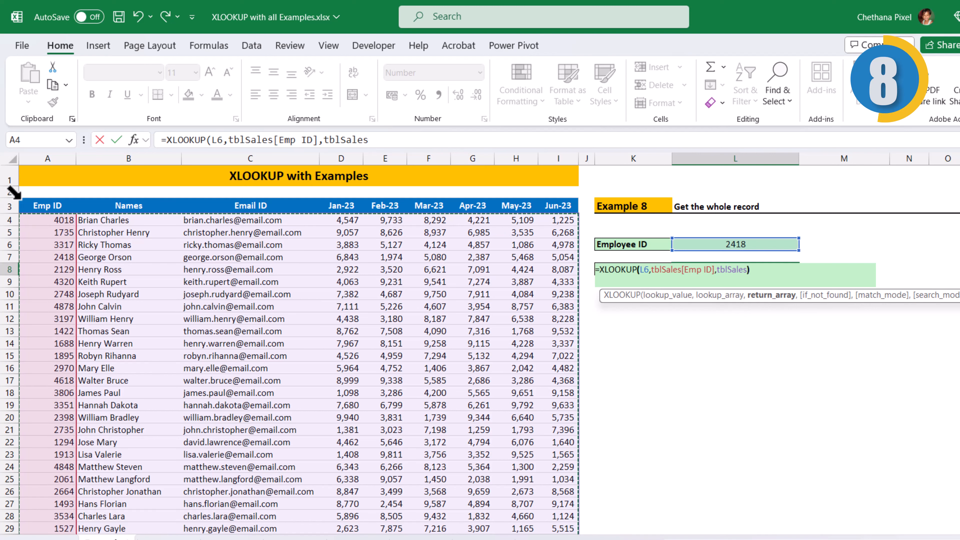
key(Return)
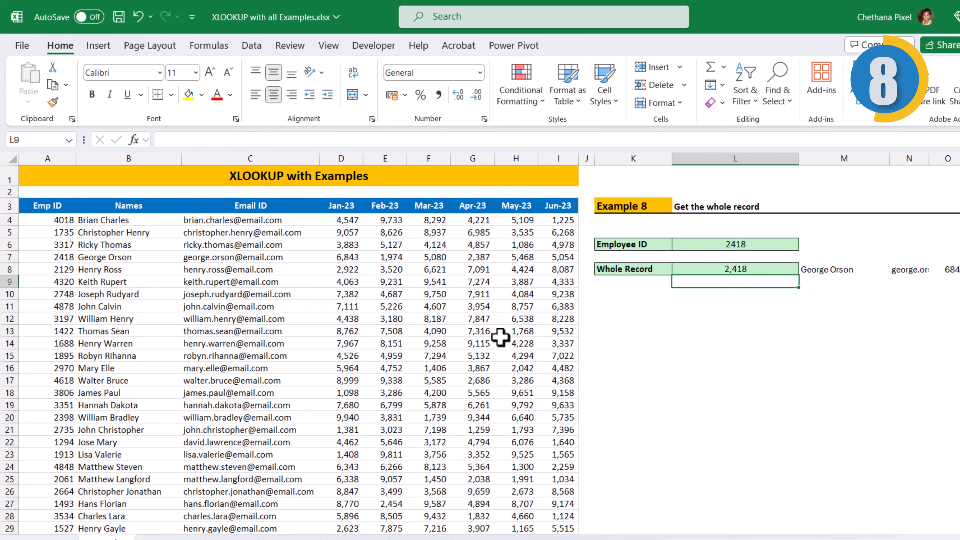
Step: Wrap the XLOOKUP formula in cell L8 in TRANSPOSE so the whole record is returned vertically
scroll(546, 282, right, 3)
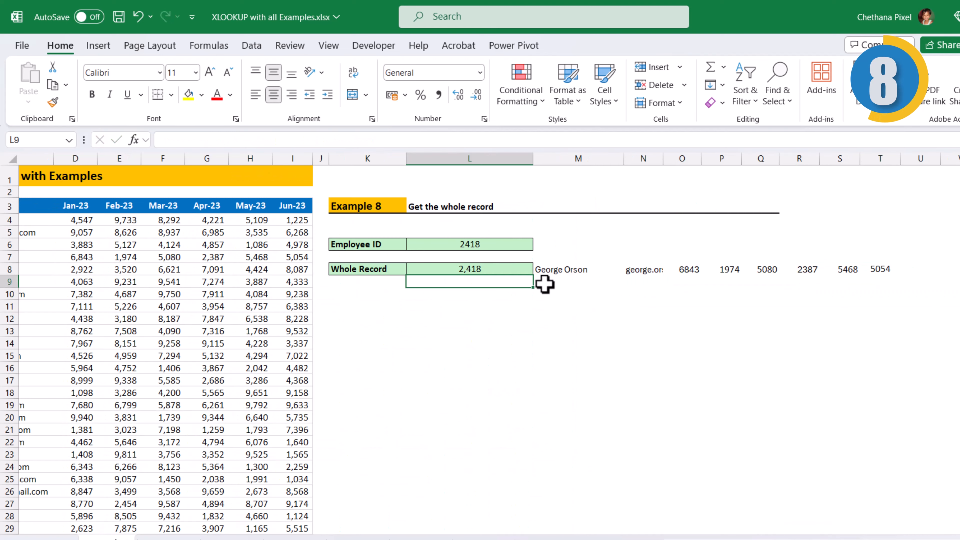
click(476, 269)
drag(475, 271, 579, 270)
scroll(775, 284, left, 3)
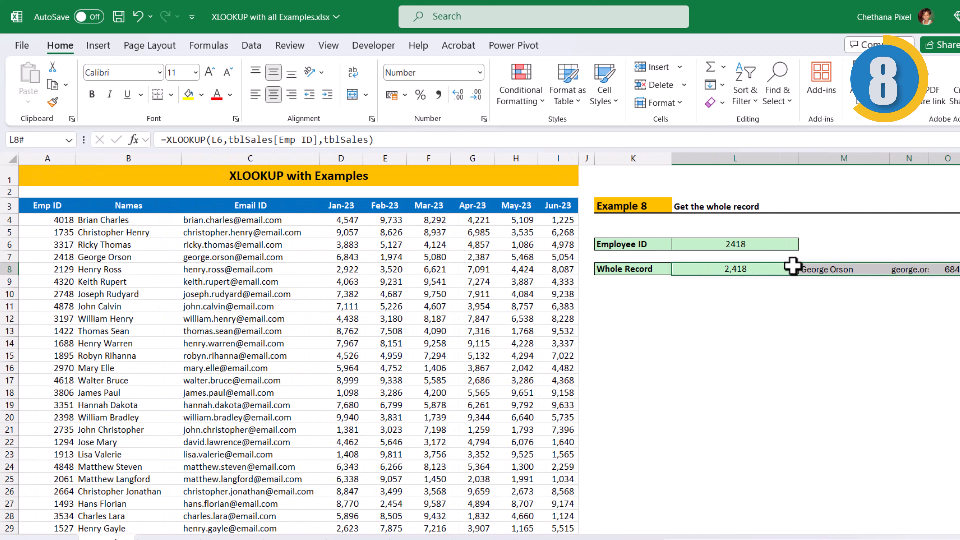
double_click(705, 269)
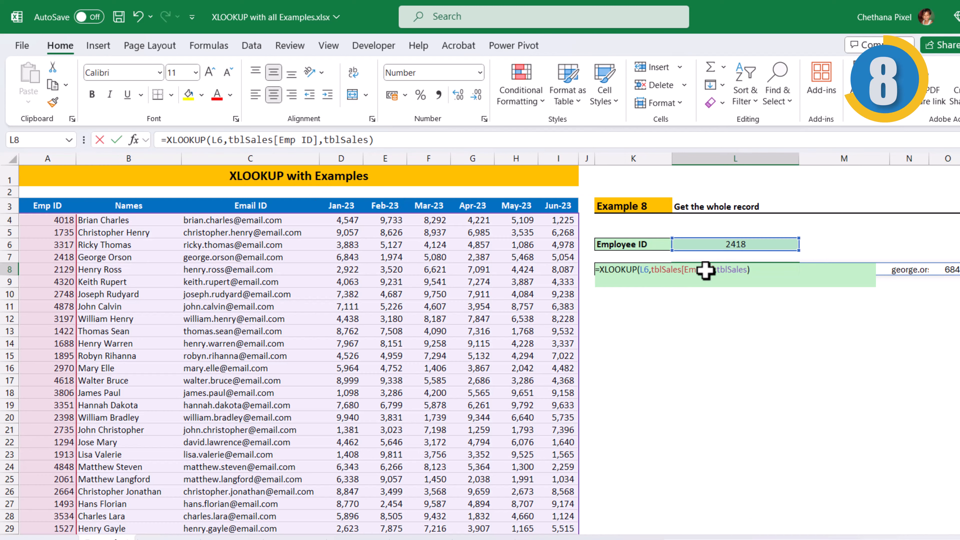
click(600, 269)
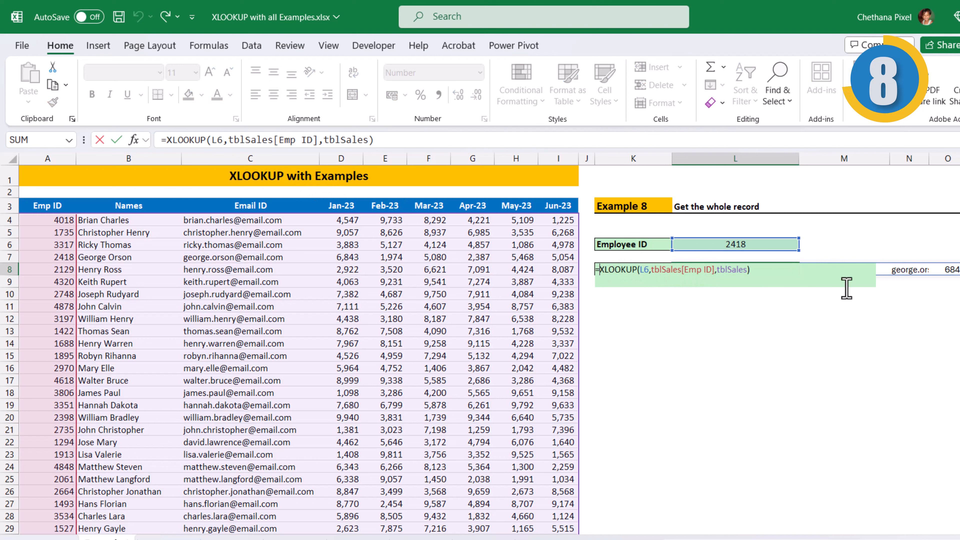
text(TRANSPOSE()
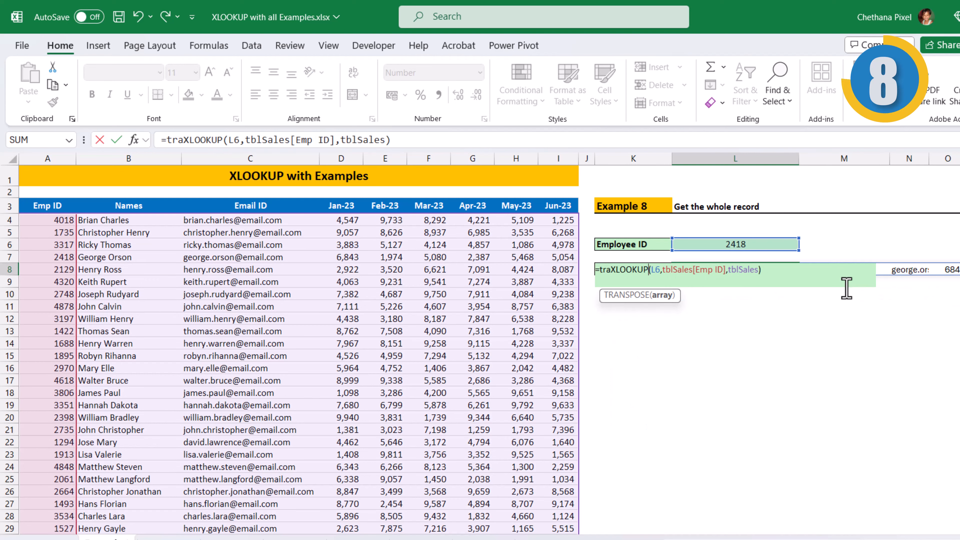
text())
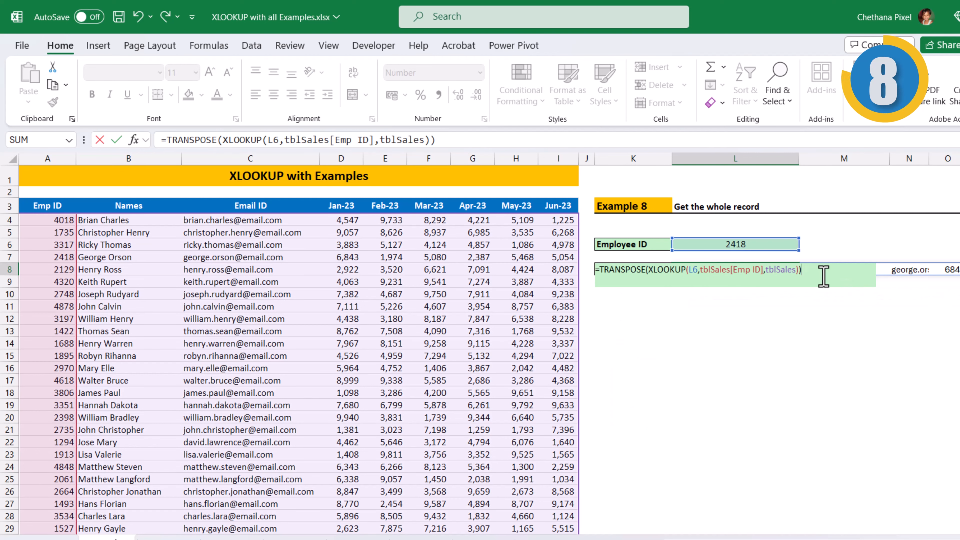
key(Return)
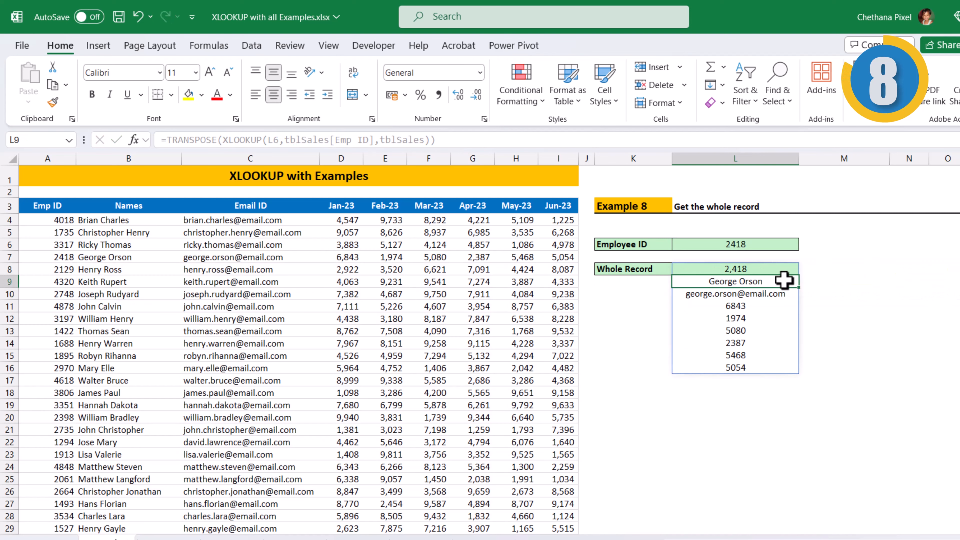
Step: Copy the table headers from Emp ID to Jun-23 and paste them at cell K8 as transposed values
click(65, 206)
drag(64, 206, 553, 208)
key(ctrl+c)
click(633, 268)
key(ctrl+alt+v)
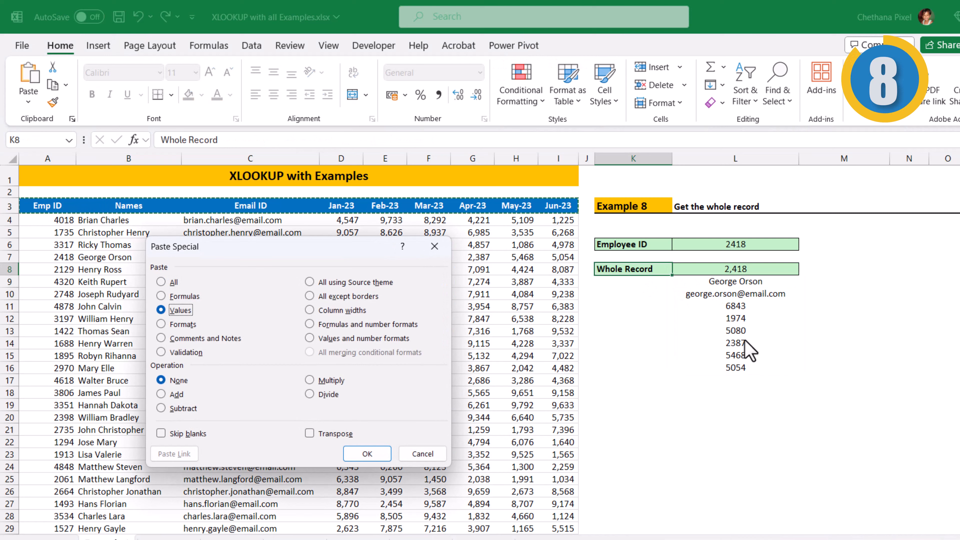
click(326, 434)
click(367, 453)
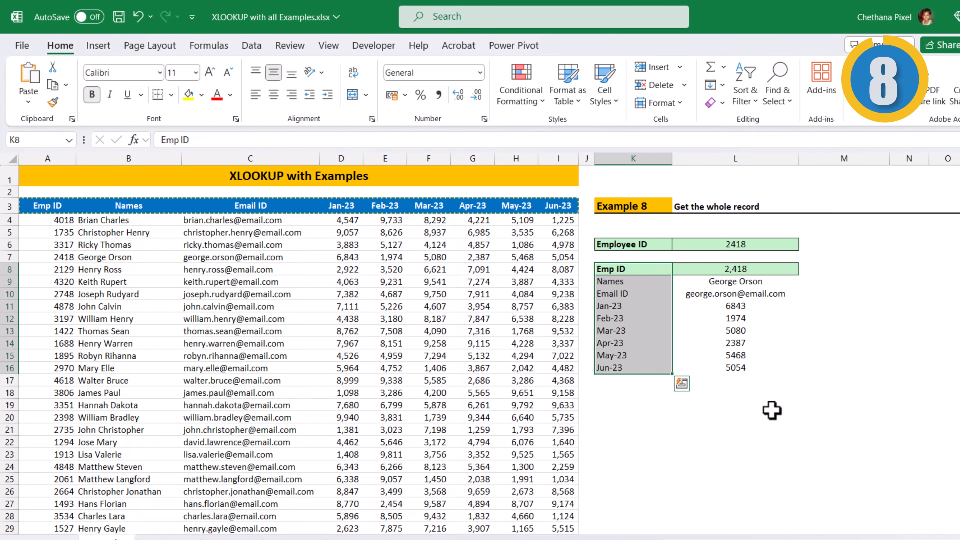
click(866, 318)
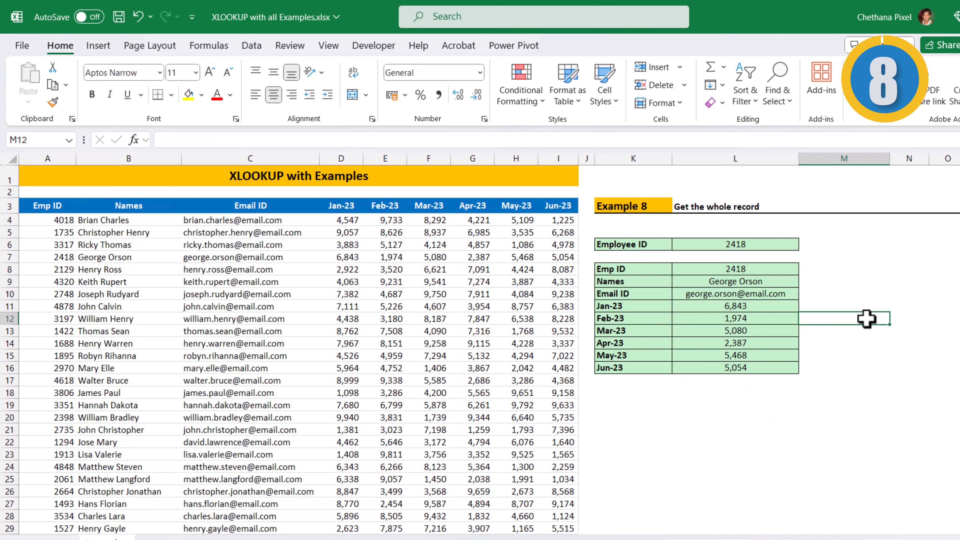